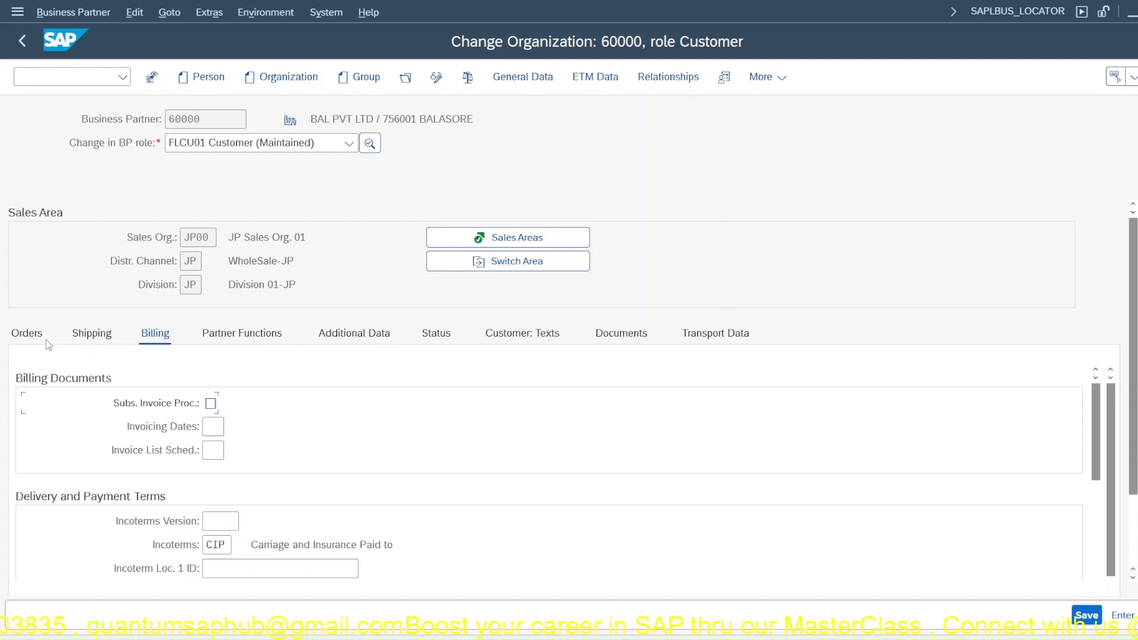
# Step: Review the customer's orders, shipping and billing data for its sales area, including the output tax classification
pyautogui.click(29, 346)
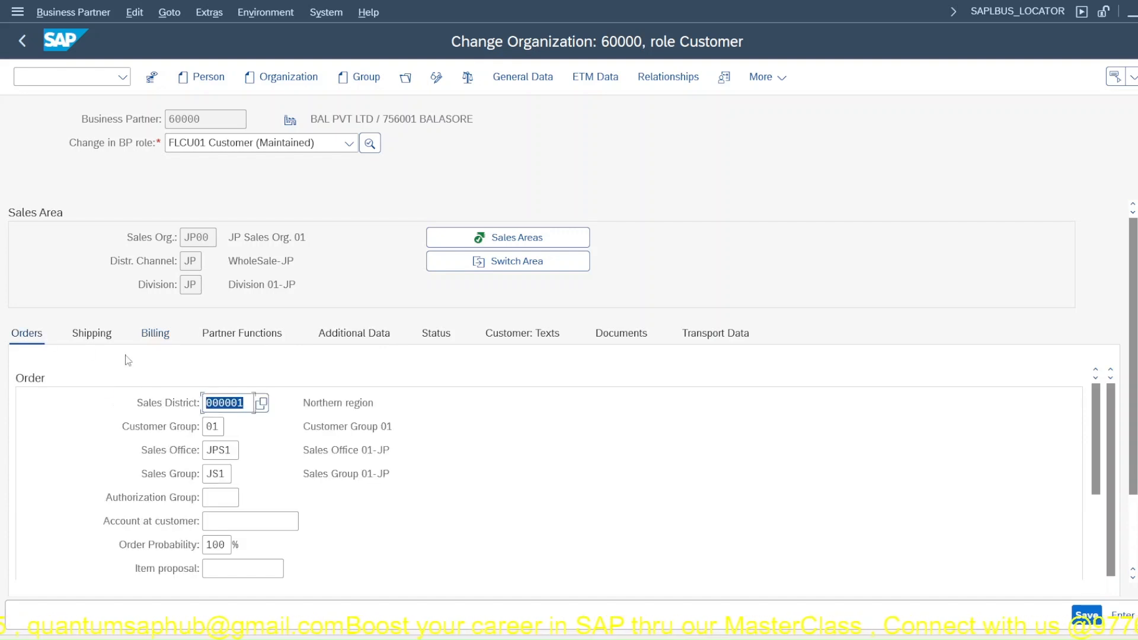
pyautogui.click(158, 338)
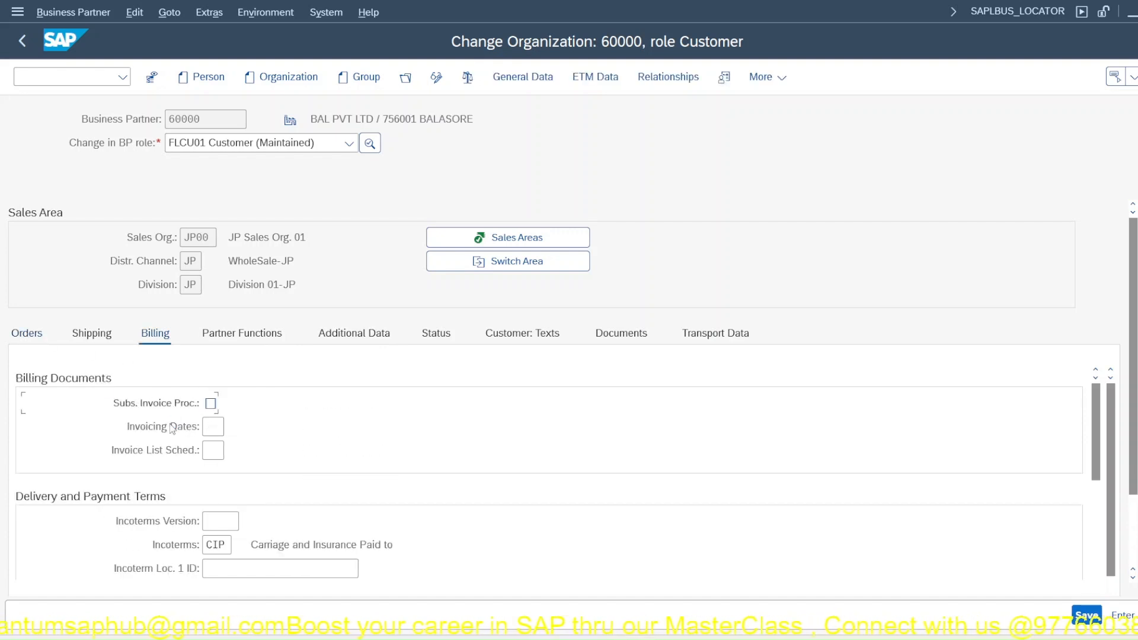
pyautogui.scroll(-5, 172, 429)
pyautogui.scroll(-5, 172, 428)
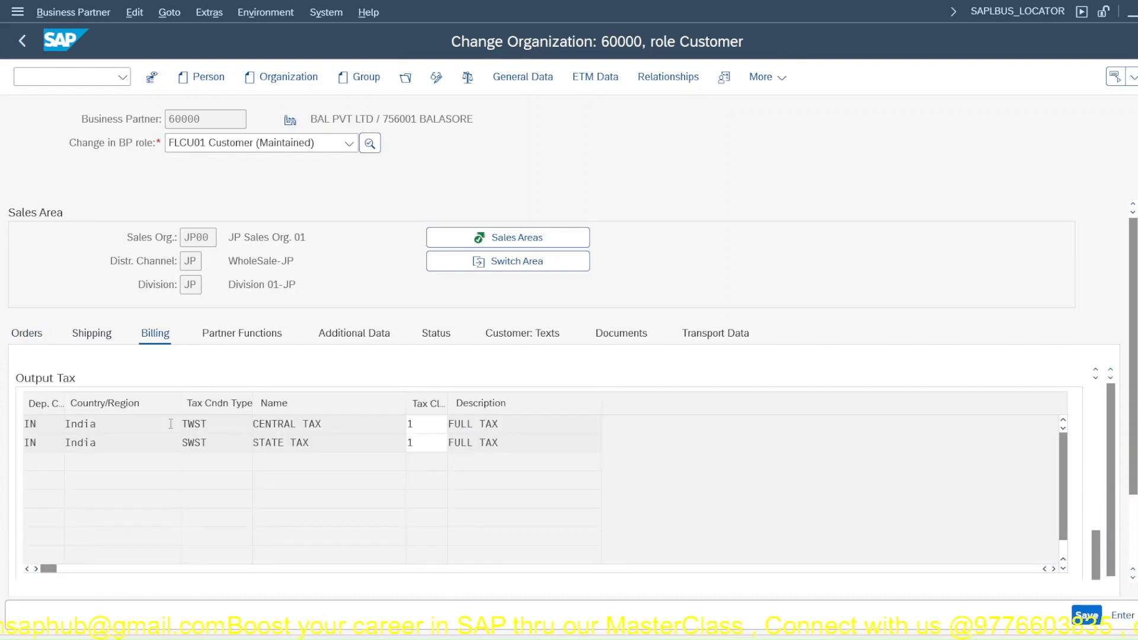
pyautogui.scroll(8, 172, 428)
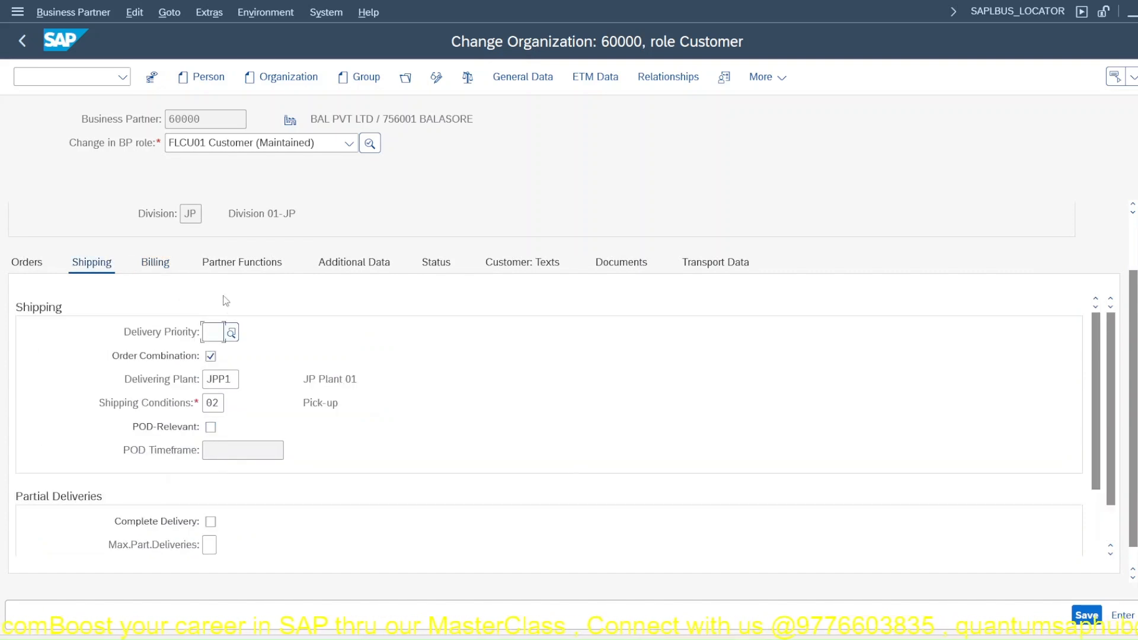
pyautogui.click(146, 265)
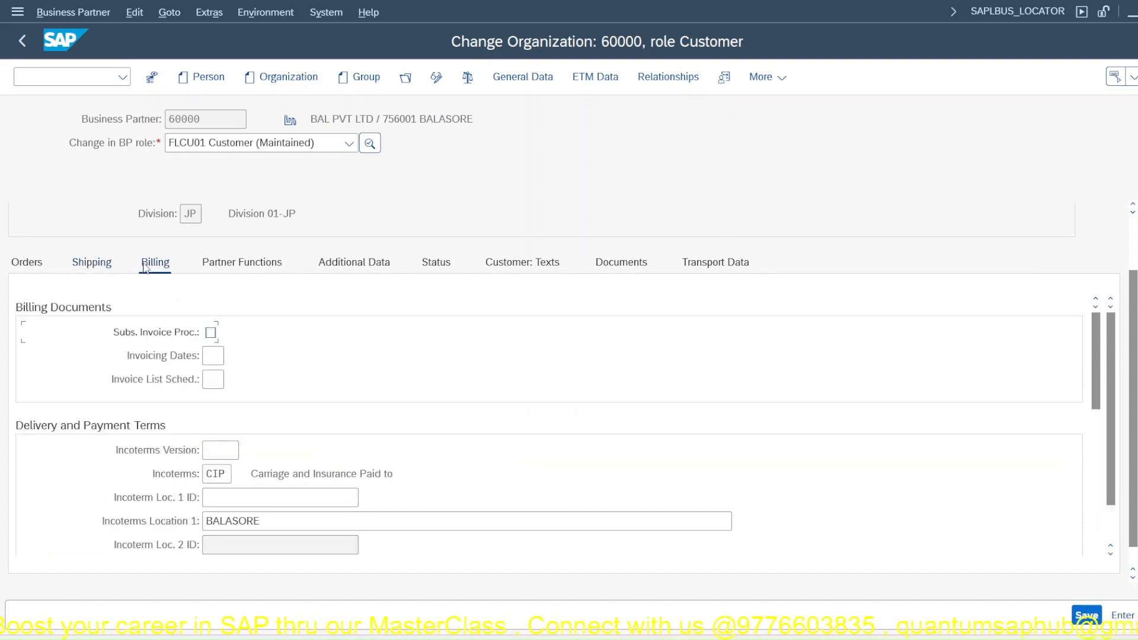
# Step: Switch to the PowerPoint slide show on Pricing Procedure Determination to read the mapping fields and transaction code
pyautogui.click(854, 638)
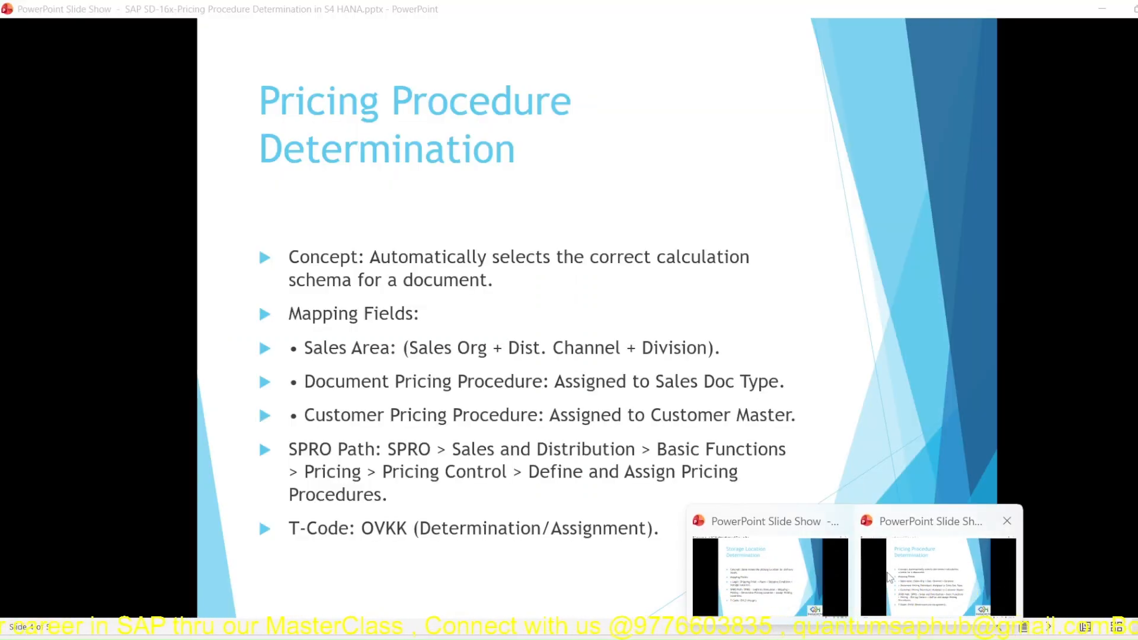
pyautogui.click(889, 578)
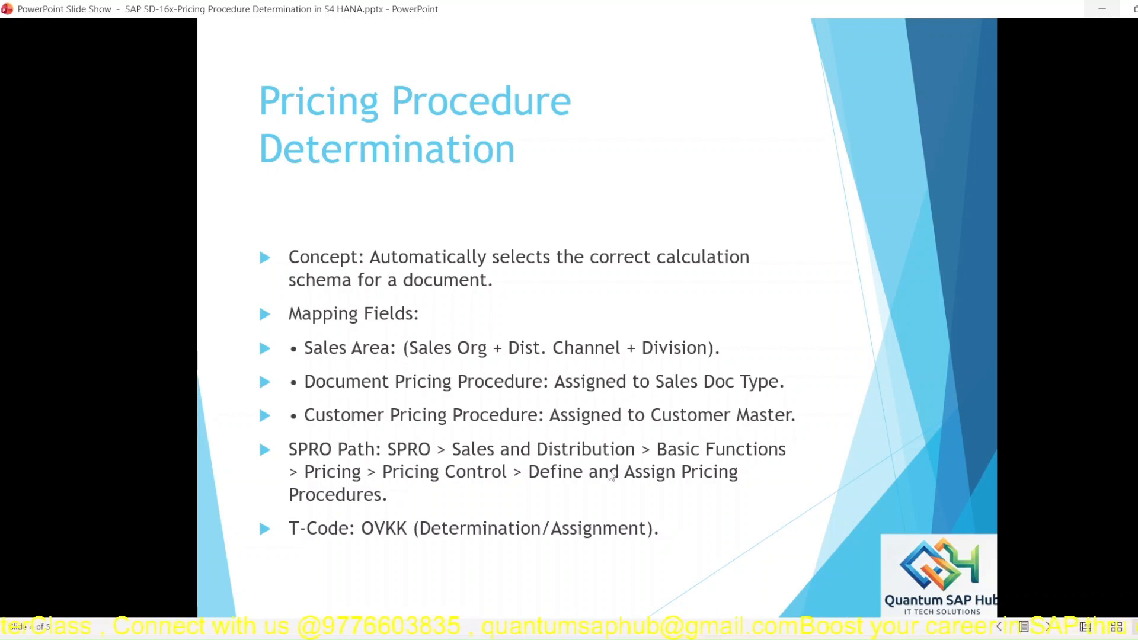
# Step: Switch to the SAP session that shows the item data of the returns document
pyautogui.moveTo(788, 638)
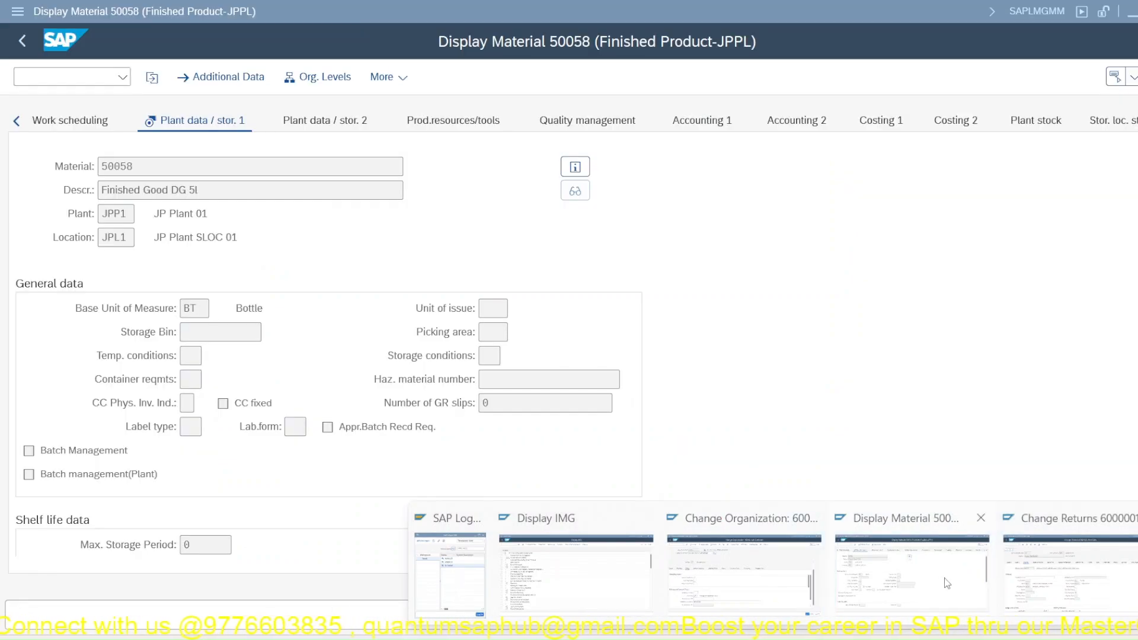
pyautogui.moveTo(616, 594)
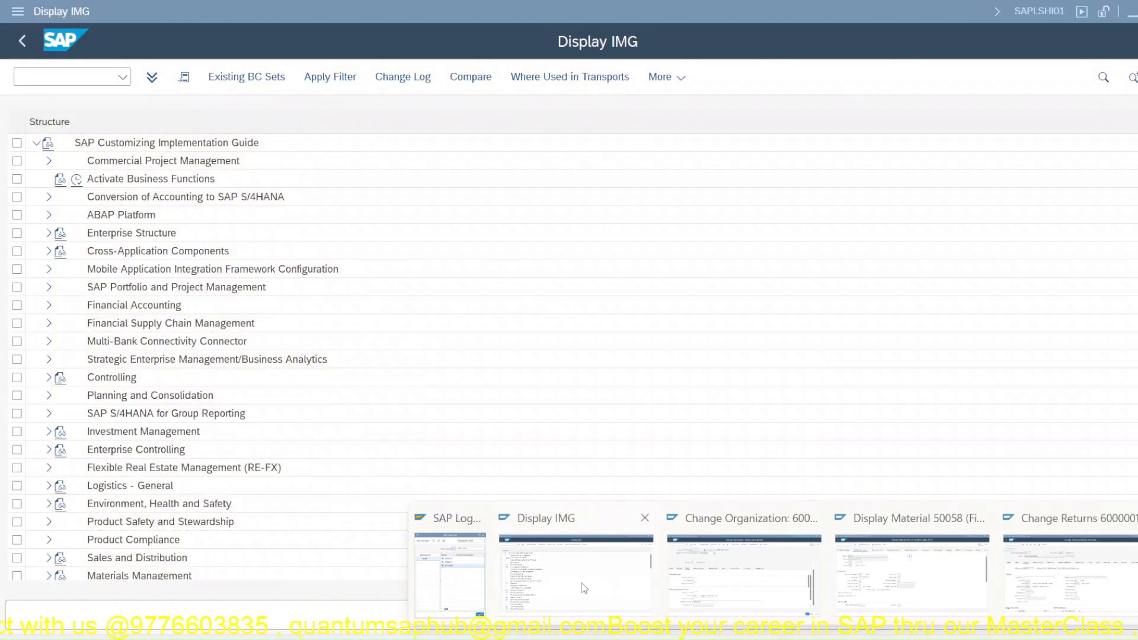
pyautogui.click(581, 581)
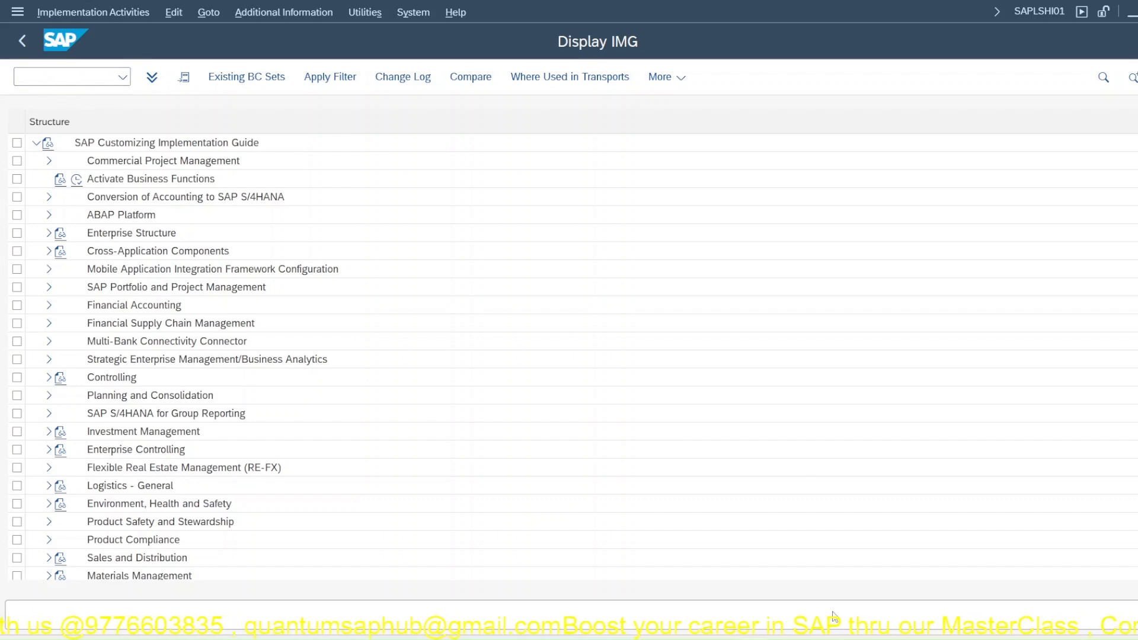
pyautogui.moveTo(927, 586)
pyautogui.click(1067, 572)
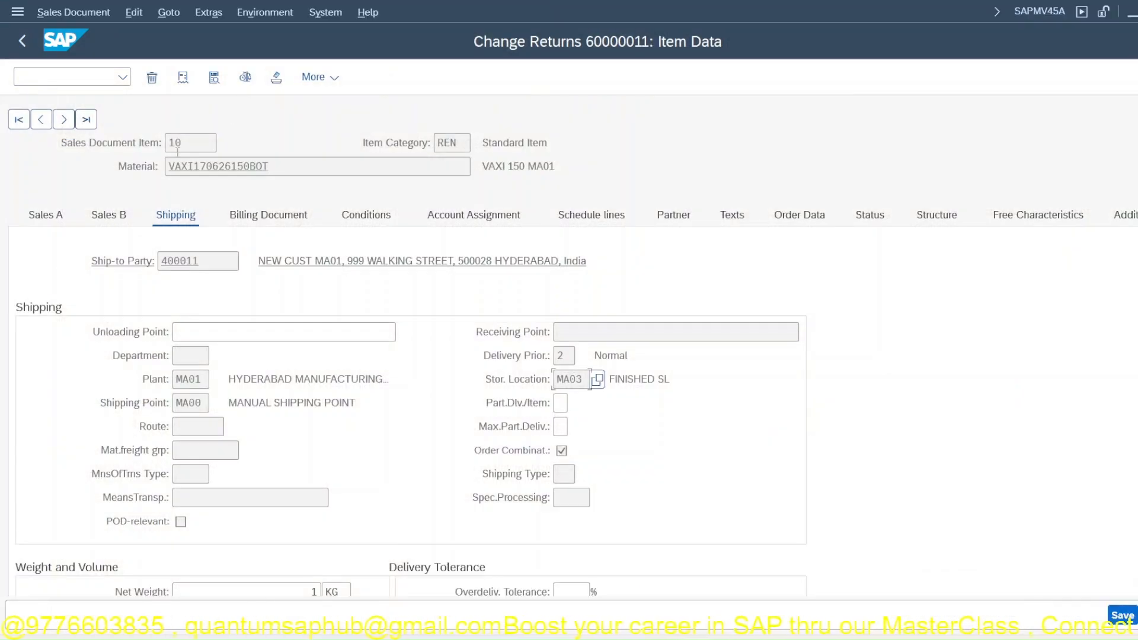
# Step: Open the sales document creation transaction in the same session and start a document with order type JPOR
pyautogui.write('/omm02')
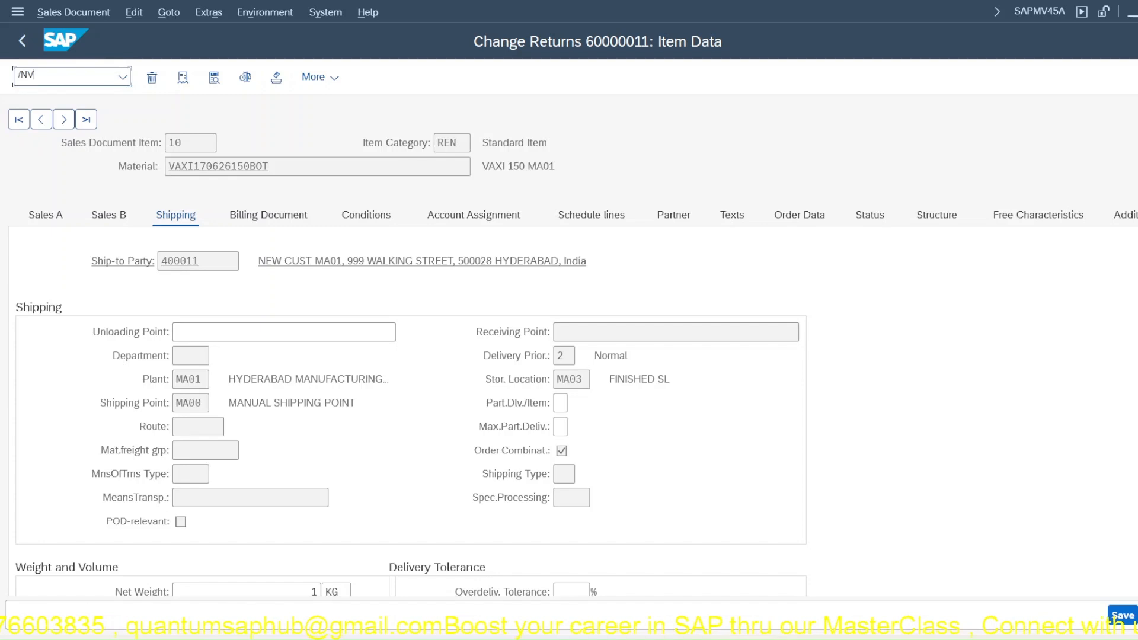
pyautogui.press('Return')
pyautogui.write('jpor')
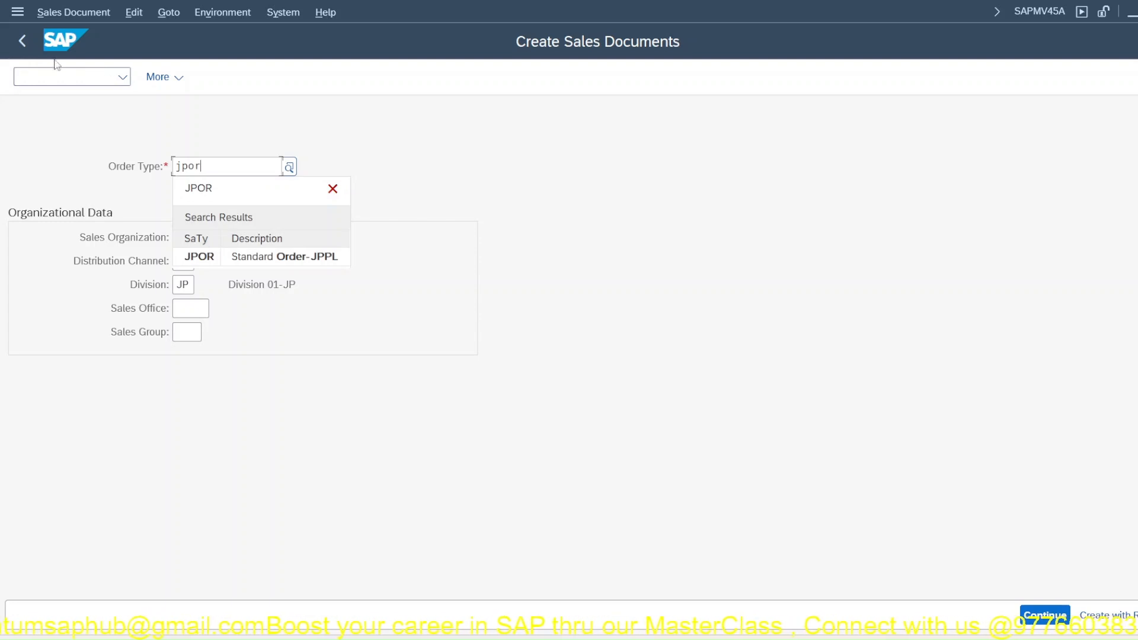
pyautogui.click(240, 256)
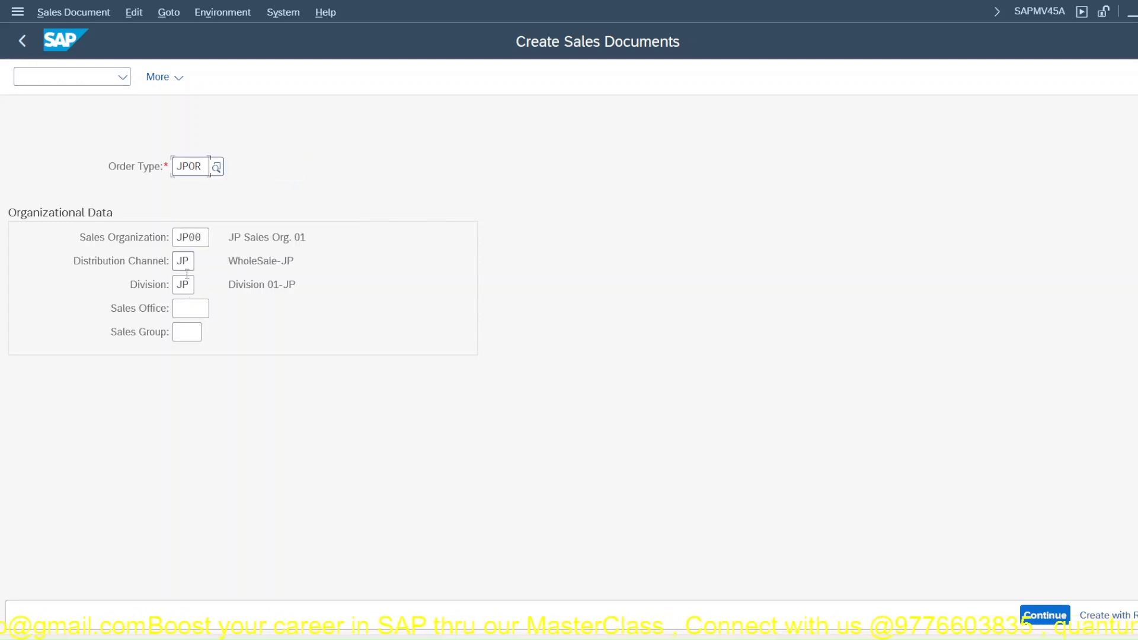
pyautogui.press('Return')
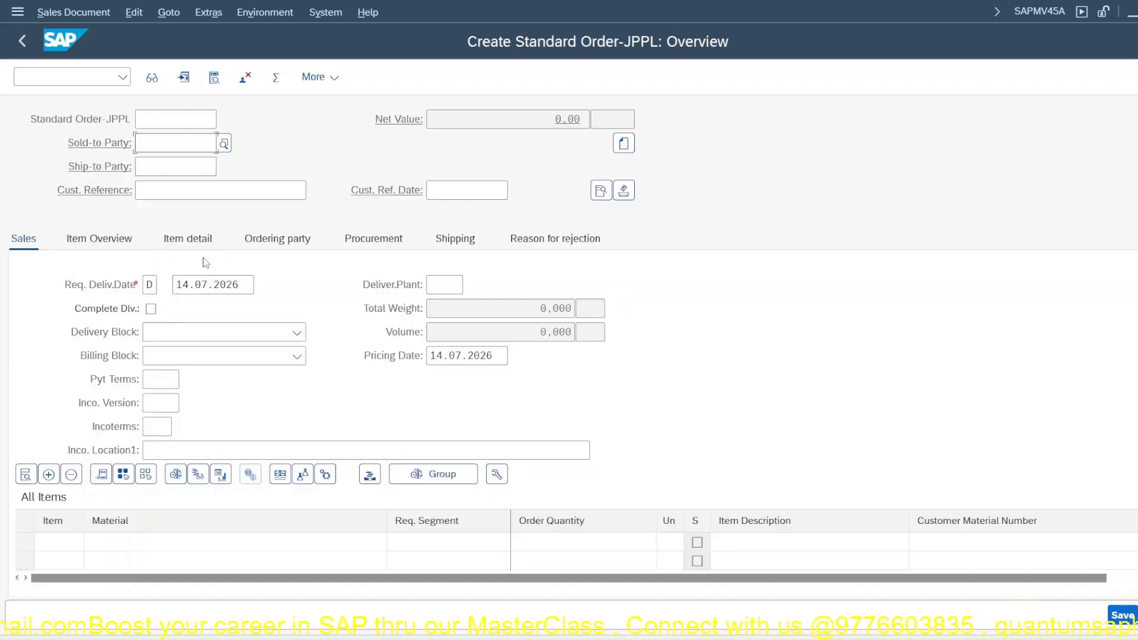
# Step: Try to assign a customer number as the sold-to party of the new standard order
pyautogui.click(179, 141)
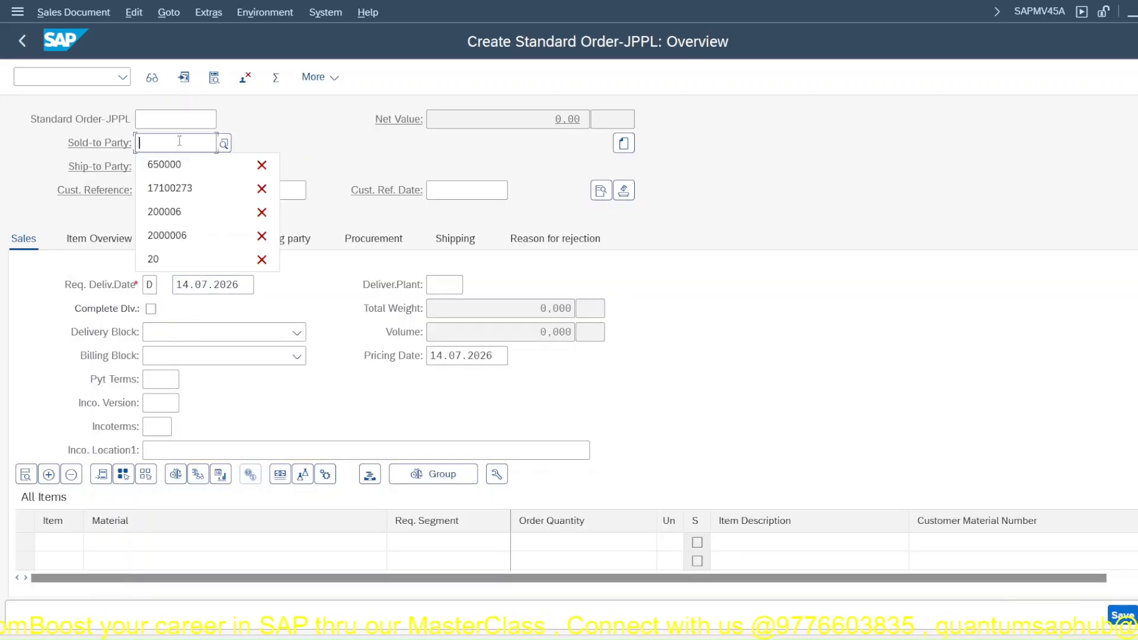
pyautogui.click(180, 169)
pyautogui.press('Return')
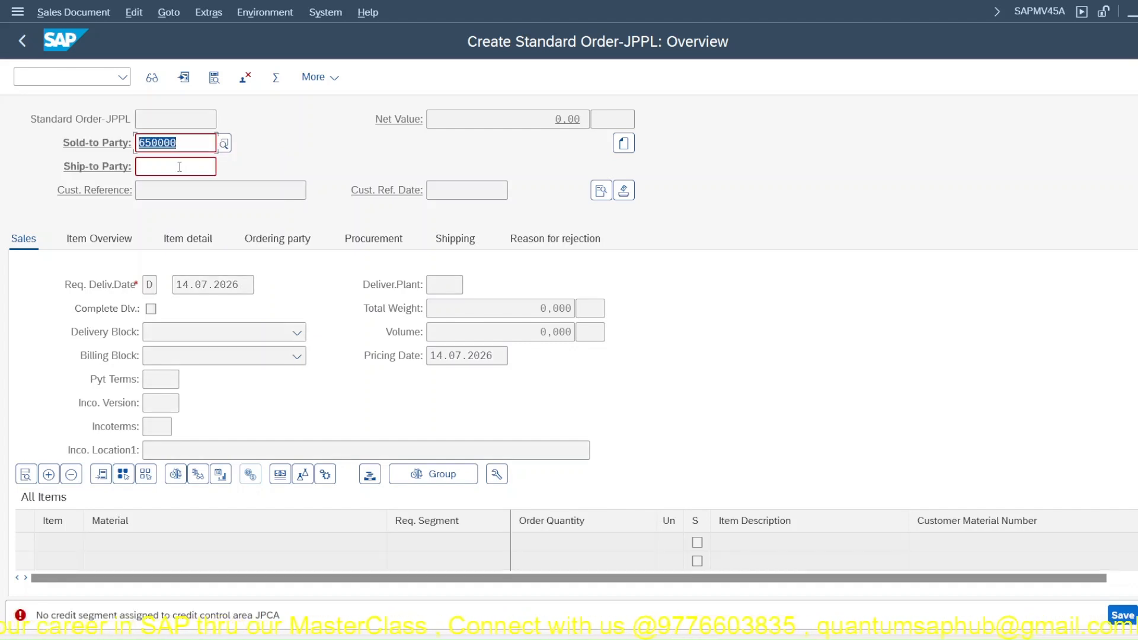
pyautogui.click(180, 167)
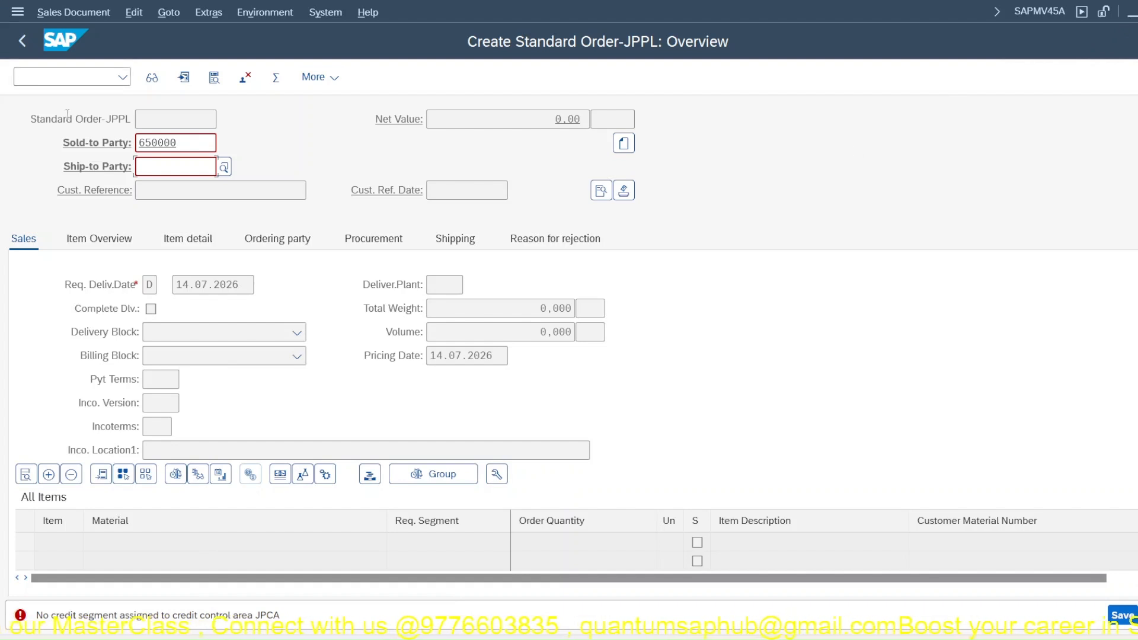
# Step: Open the pricing procedure determination view with OVKK and position its list at sales organization JP00
pyautogui.click(94, 79)
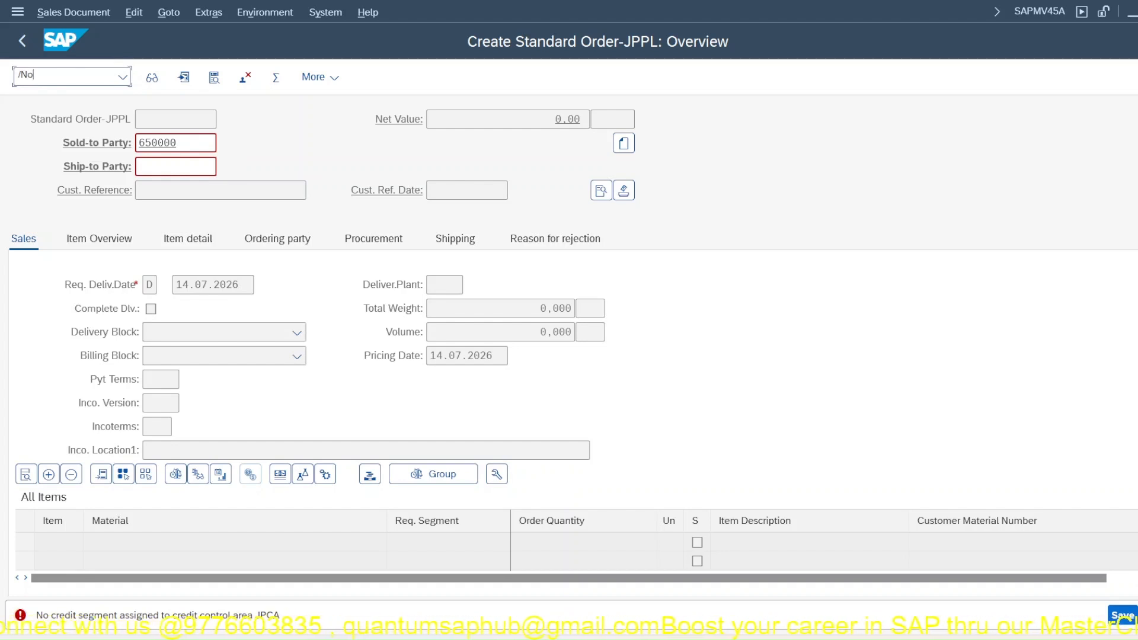
pyautogui.press('Return')
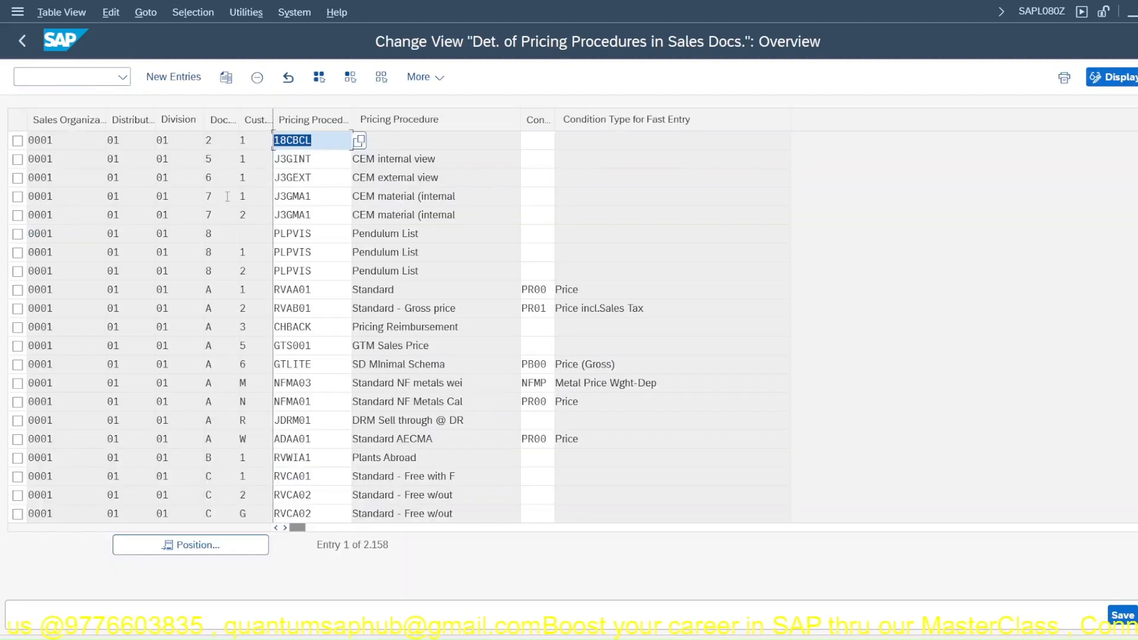
pyautogui.click(199, 536)
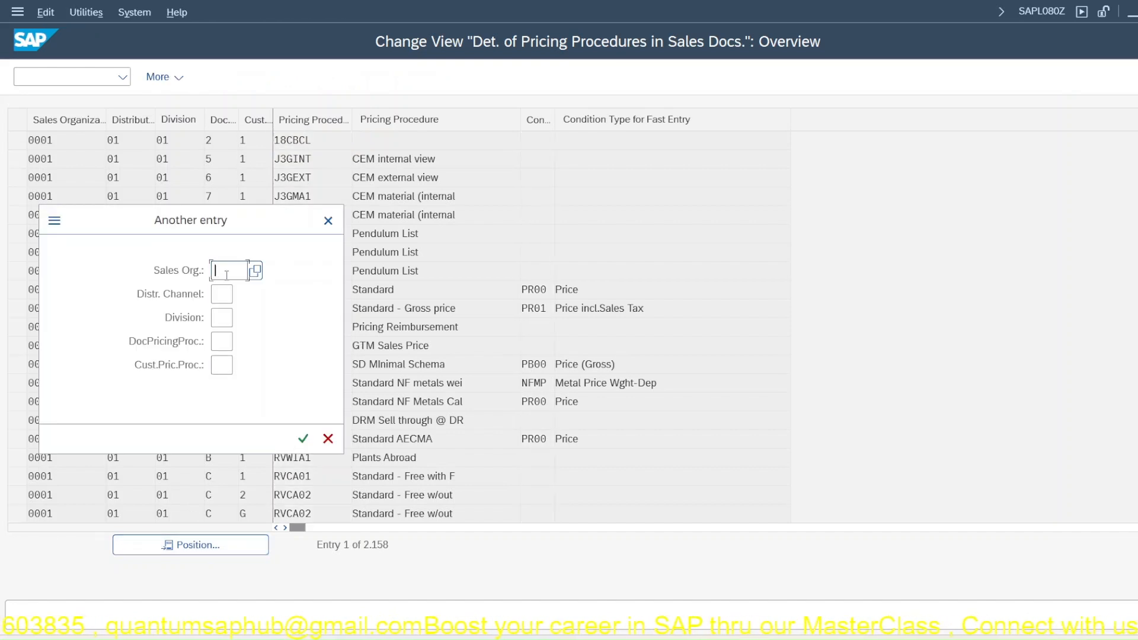
pyautogui.write('jpp')
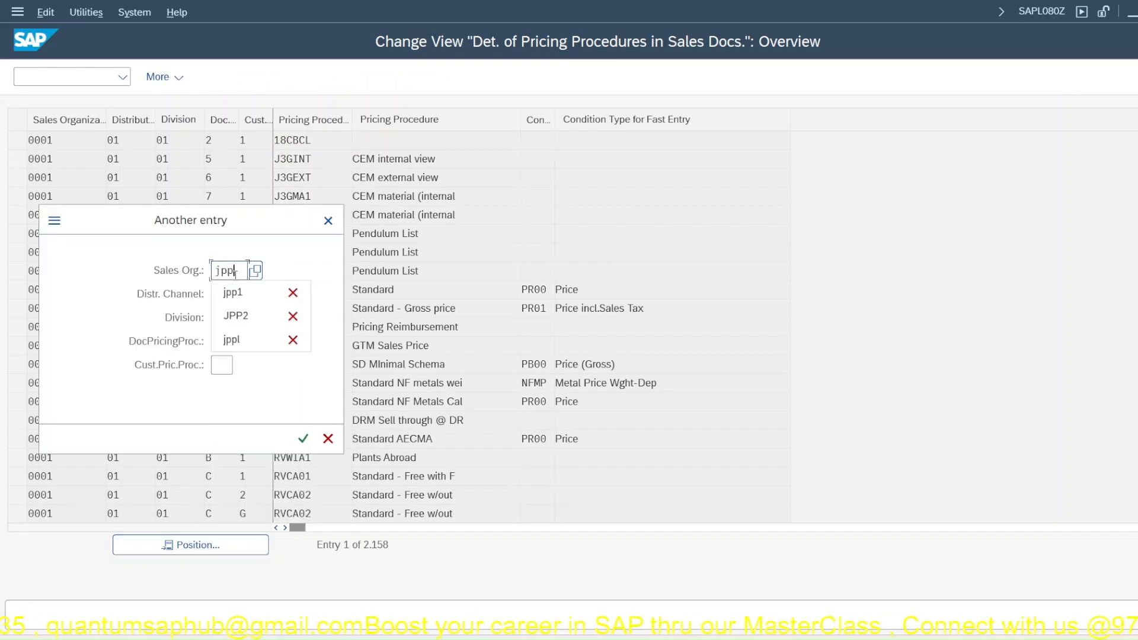
pyautogui.press('BackSpace')
pyautogui.write('01')
pyautogui.press('Return')
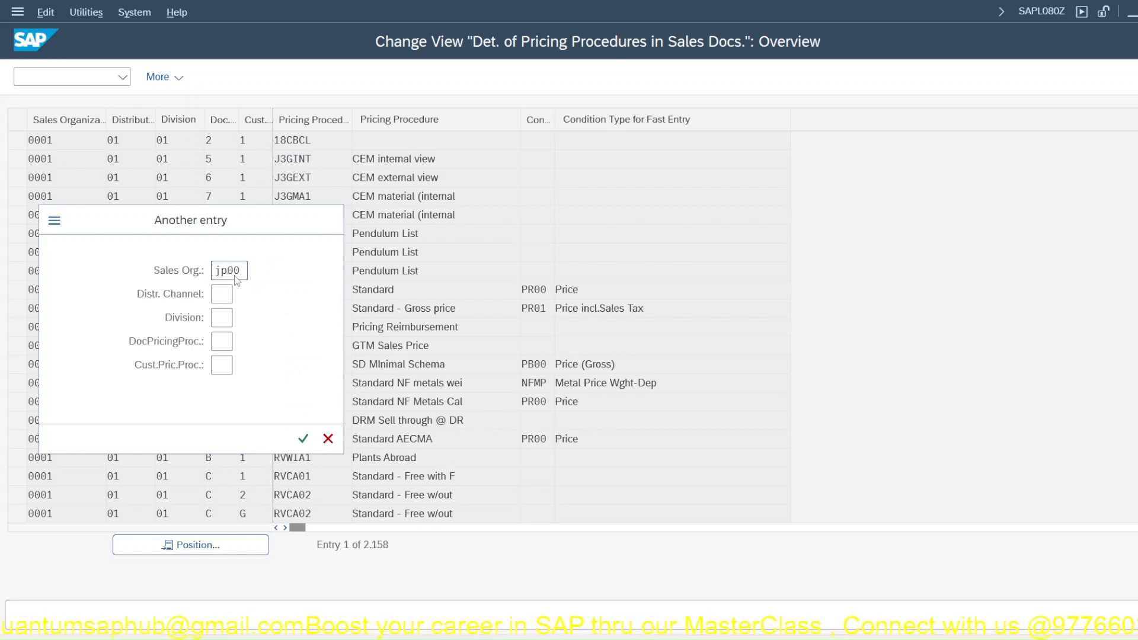
pyautogui.click(174, 207)
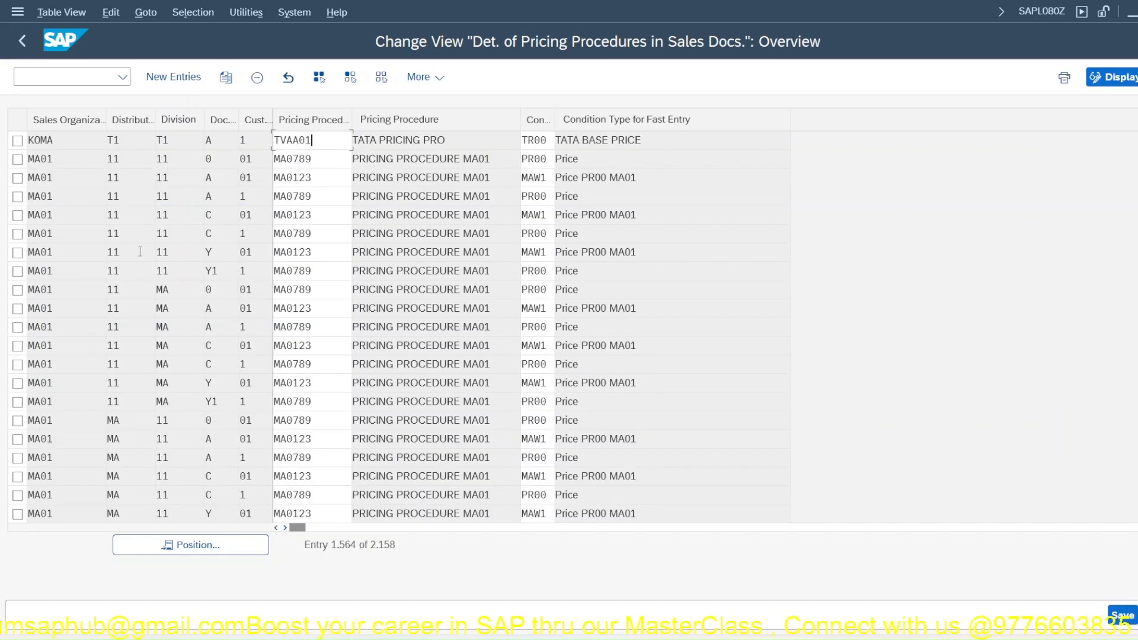
pyautogui.scroll(1, 139, 243)
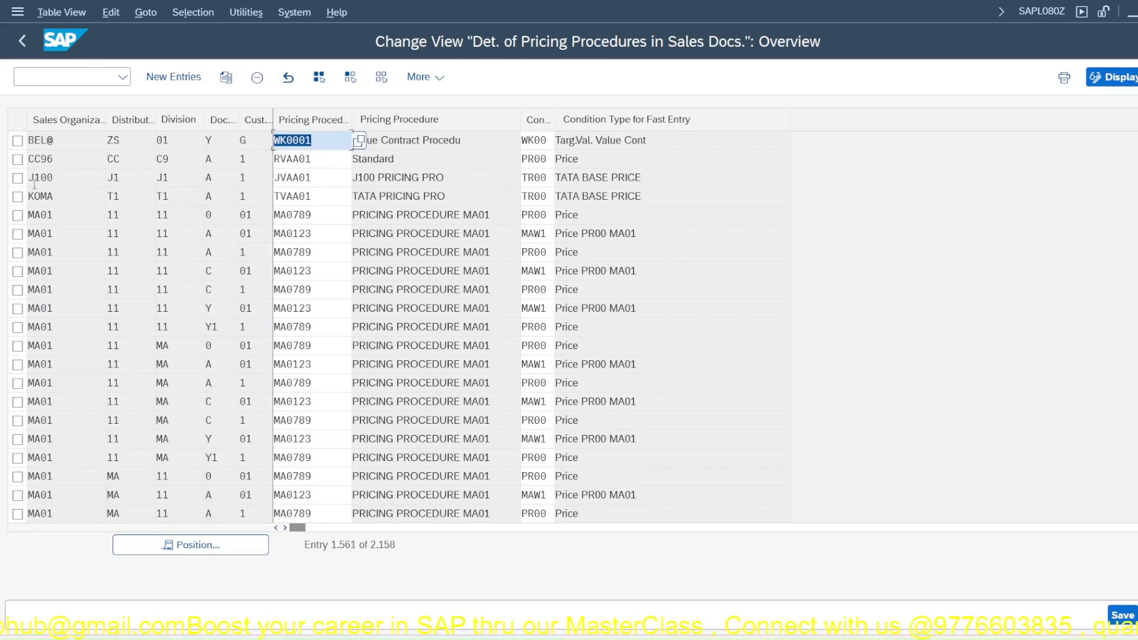
# Step: Begin a new determination entry with sales organization JP00, distribution channel JP and division JP
pyautogui.click(164, 79)
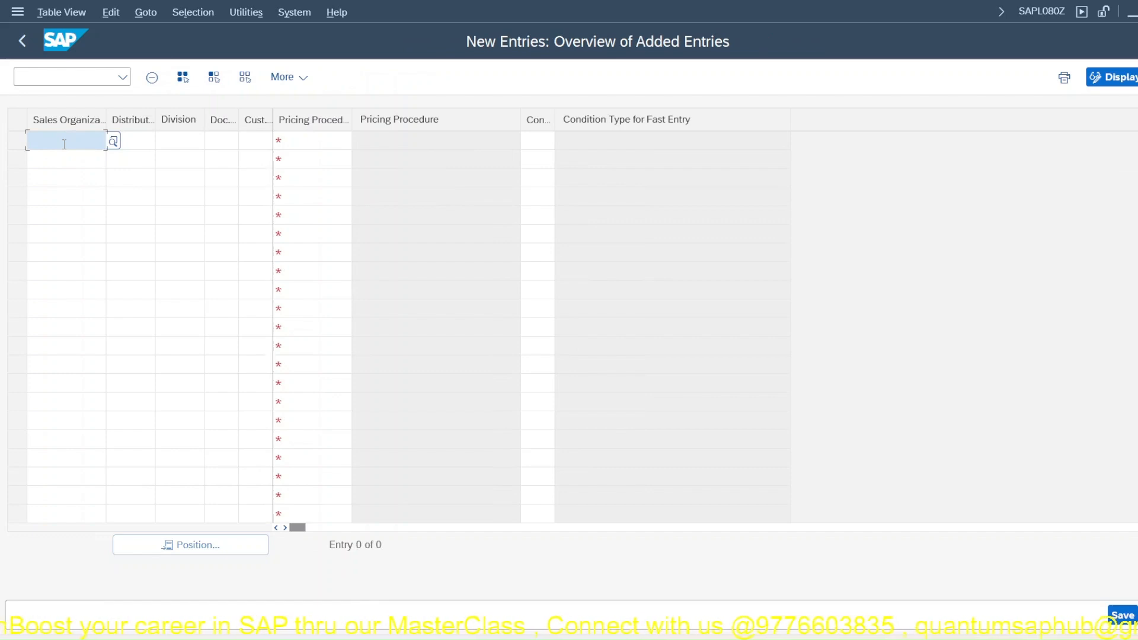
pyautogui.write('JP00')
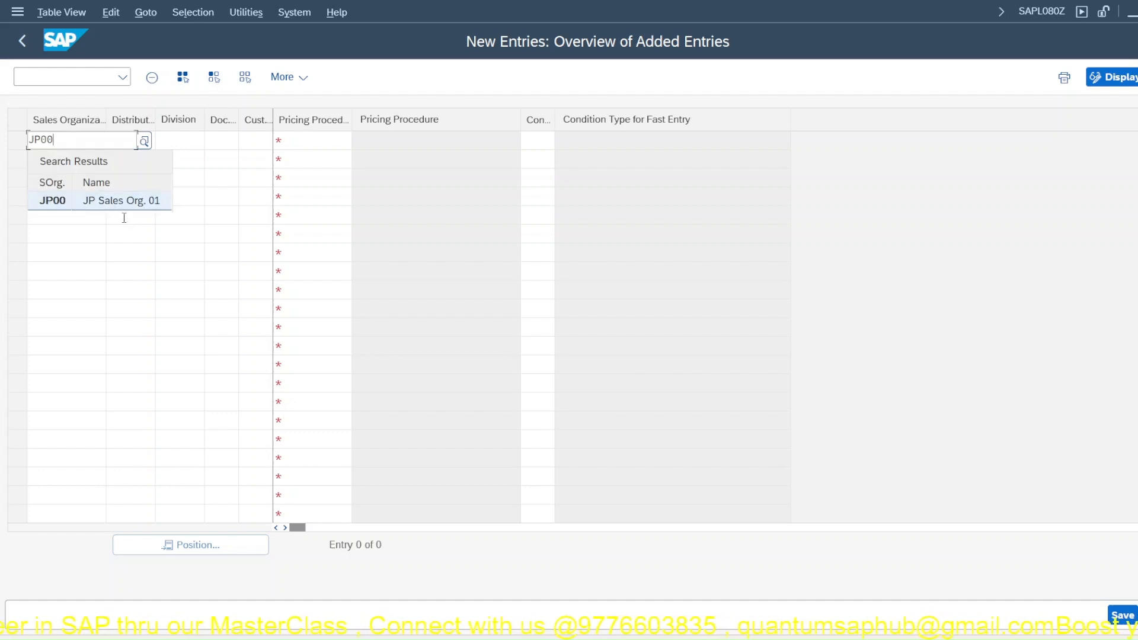
pyautogui.click(124, 201)
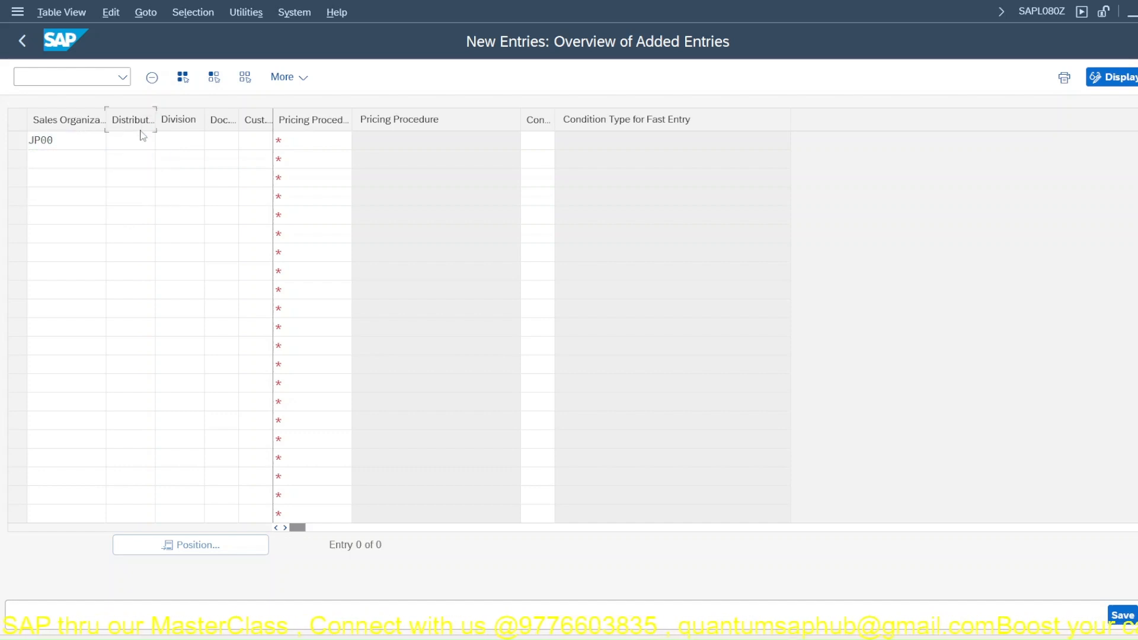
pyautogui.click(139, 142)
pyautogui.write('JP')
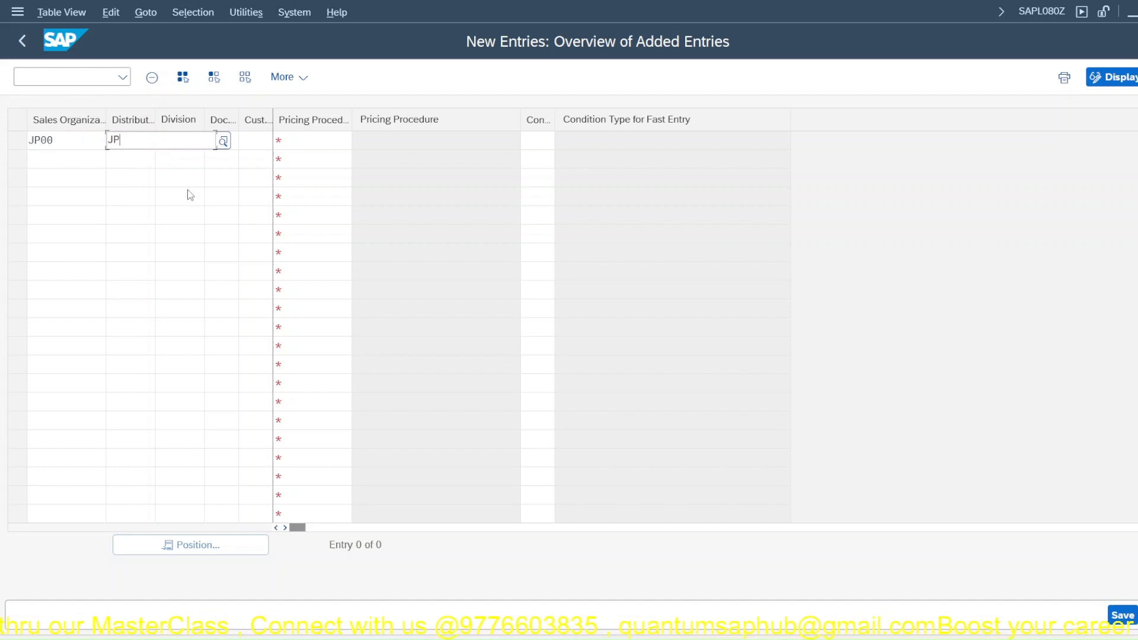
pyautogui.click(183, 141)
pyautogui.write('JP')
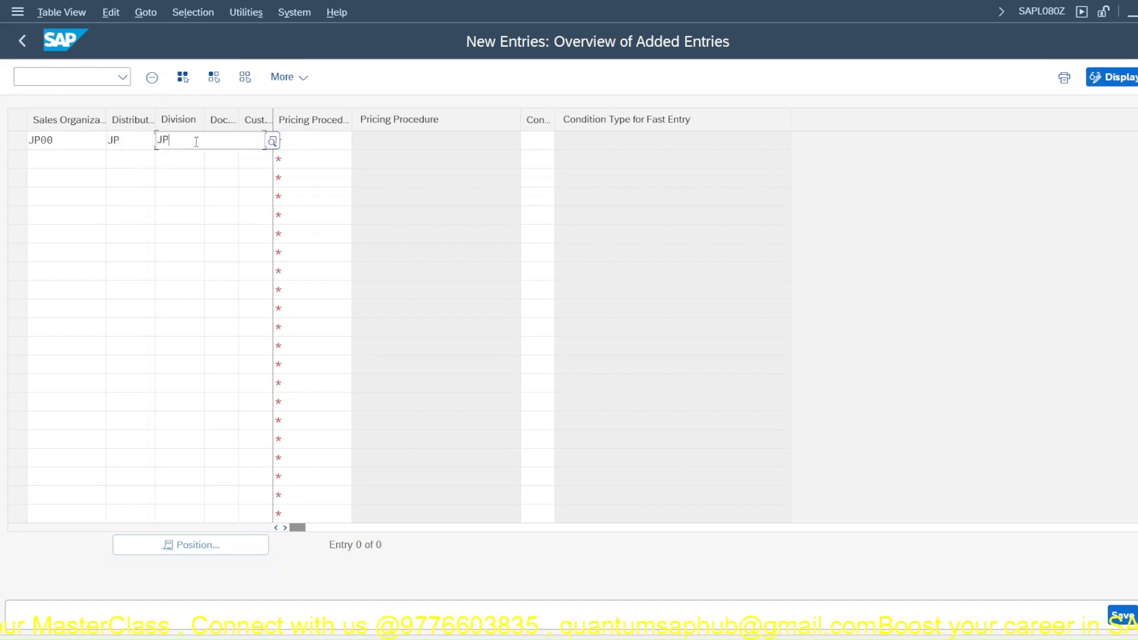
pyautogui.click(228, 141)
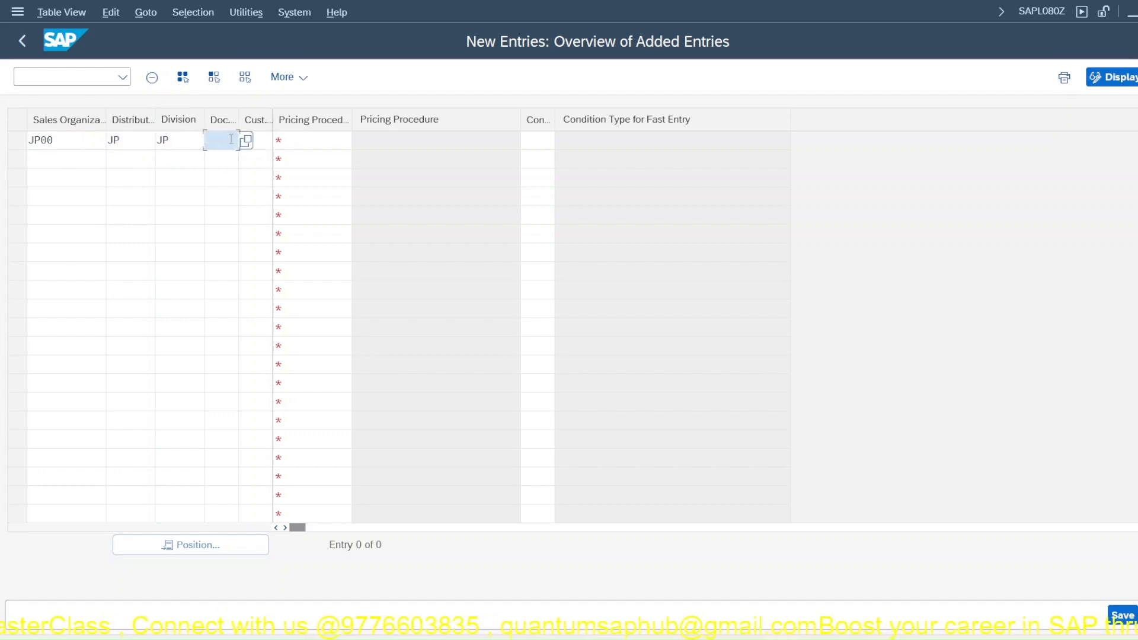
# Step: Try to open the sales document type configuration in an additional SAP session
pyautogui.click(104, 79)
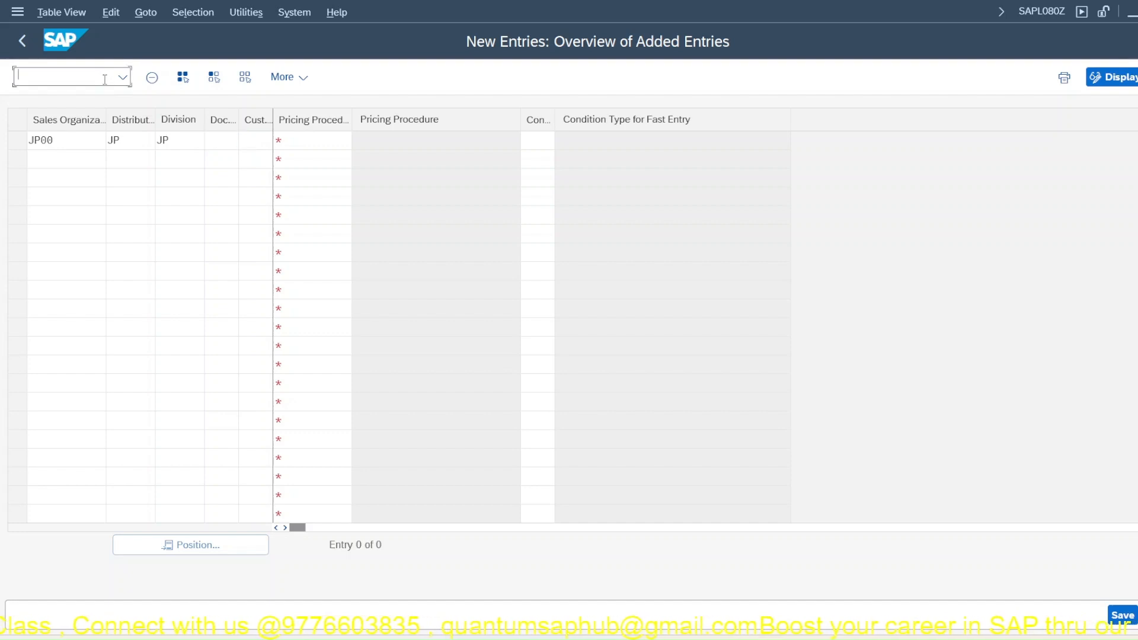
pyautogui.write('/OVOV')
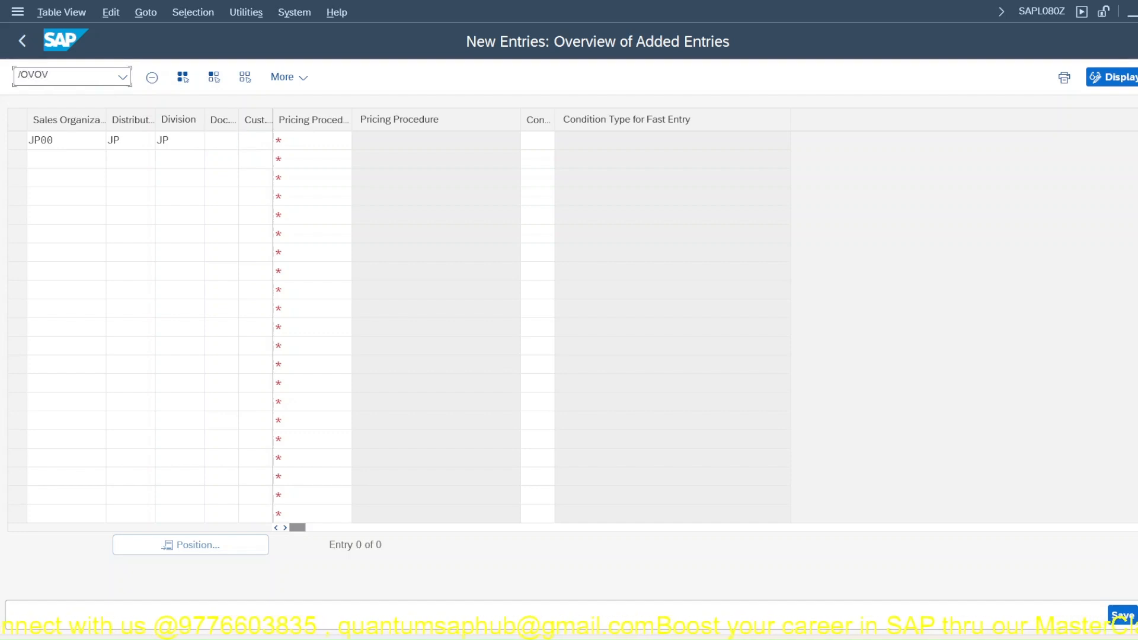
pyautogui.press('Return')
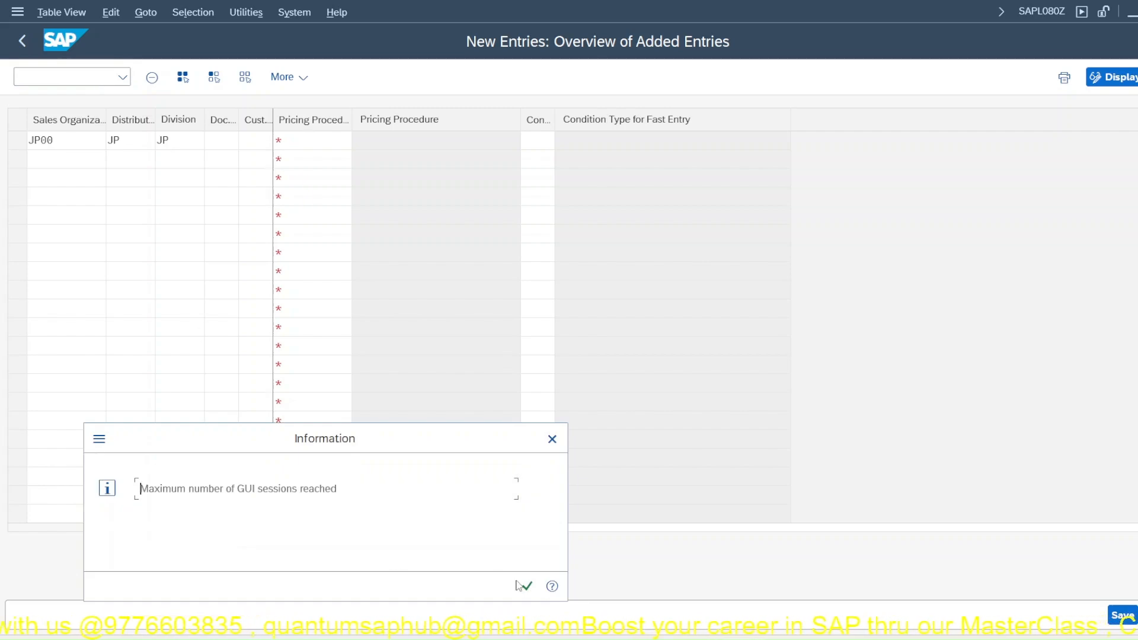
pyautogui.click(524, 585)
pyautogui.moveTo(1001, 563)
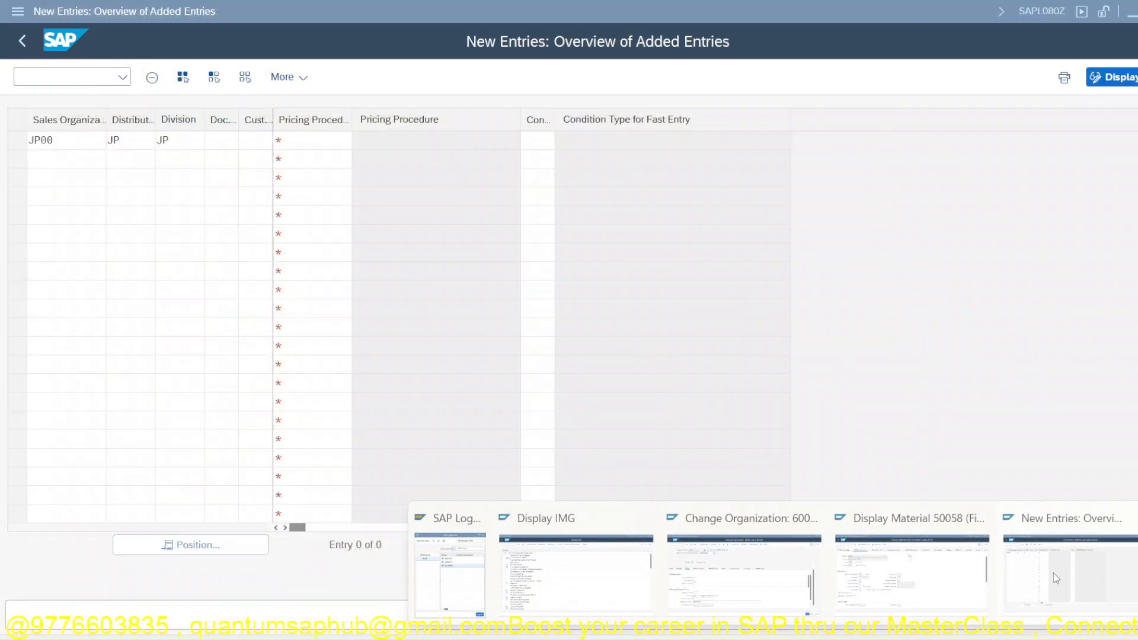
# Step: Open the sales order type maintenance in the session showing the material master
pyautogui.click(1054, 574)
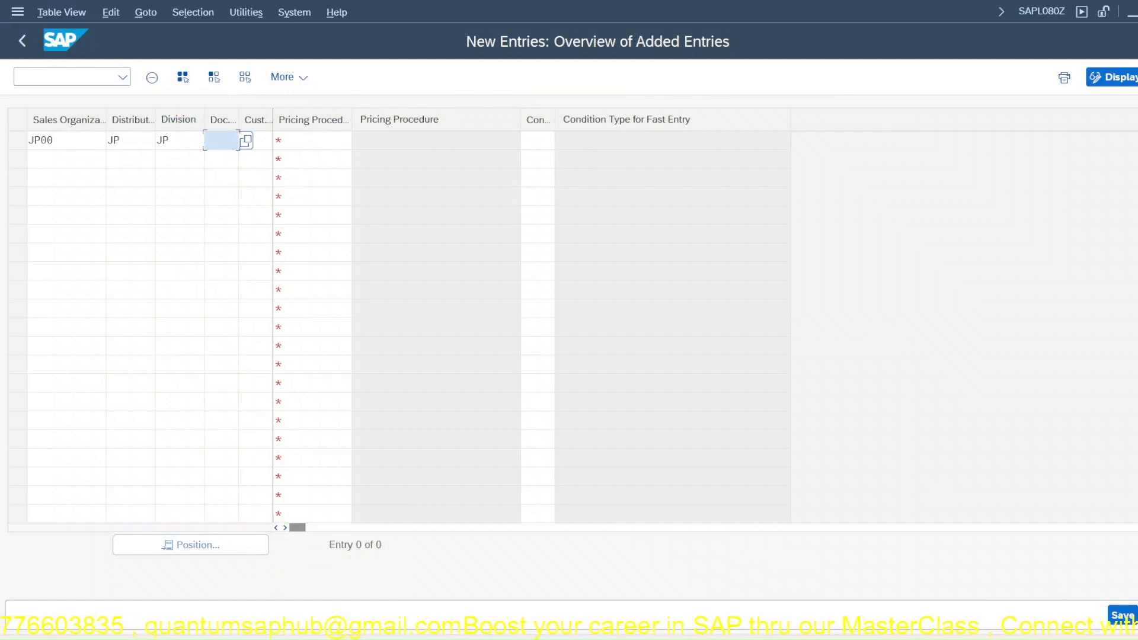
pyautogui.click(912, 542)
pyautogui.write('/NVOV')
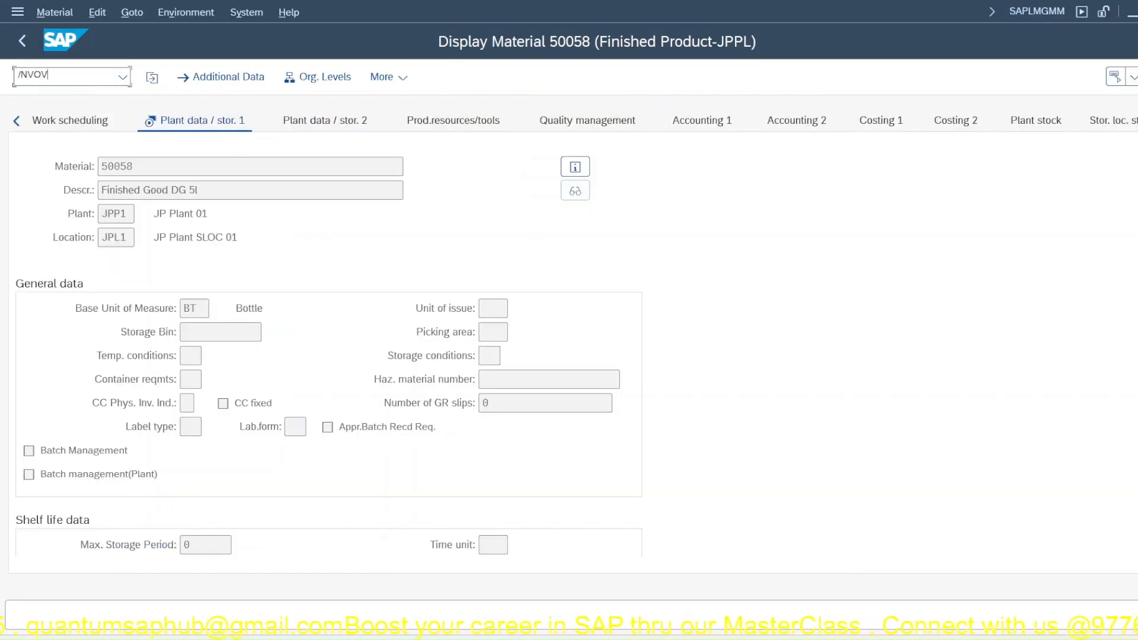
pyautogui.press('Return')
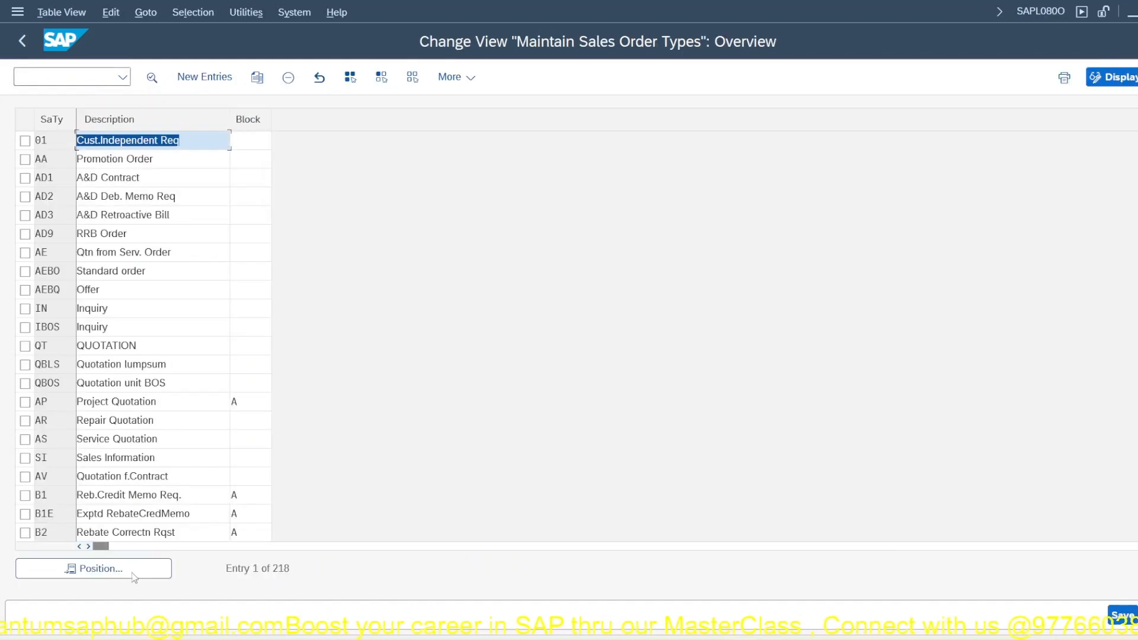
# Step: Position the sales order type list at JPOR, open its details and check the document pricing procedure
pyautogui.click(145, 567)
pyautogui.write('JPOR')
pyautogui.press('Return')
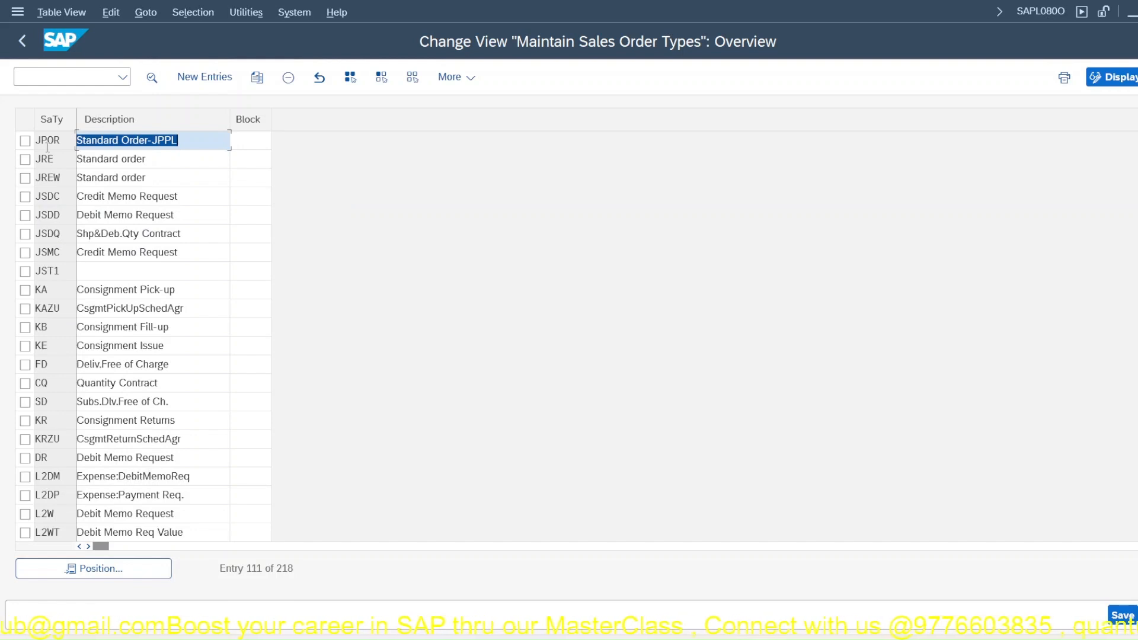
pyautogui.press('F2')
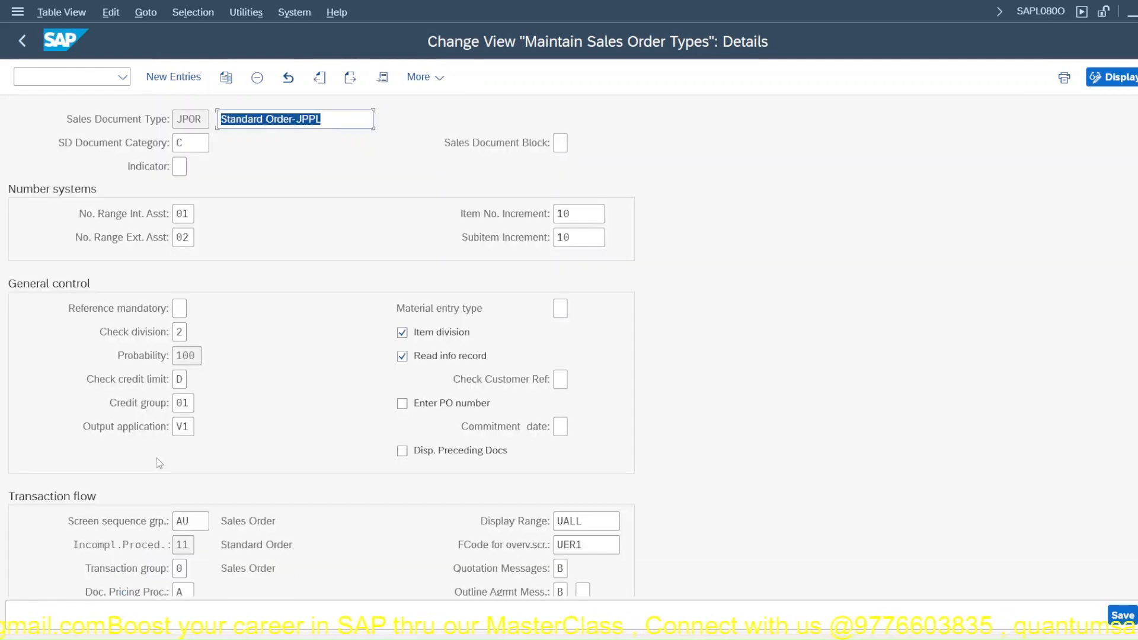
pyautogui.scroll(-1, 156, 458)
pyautogui.click(188, 565)
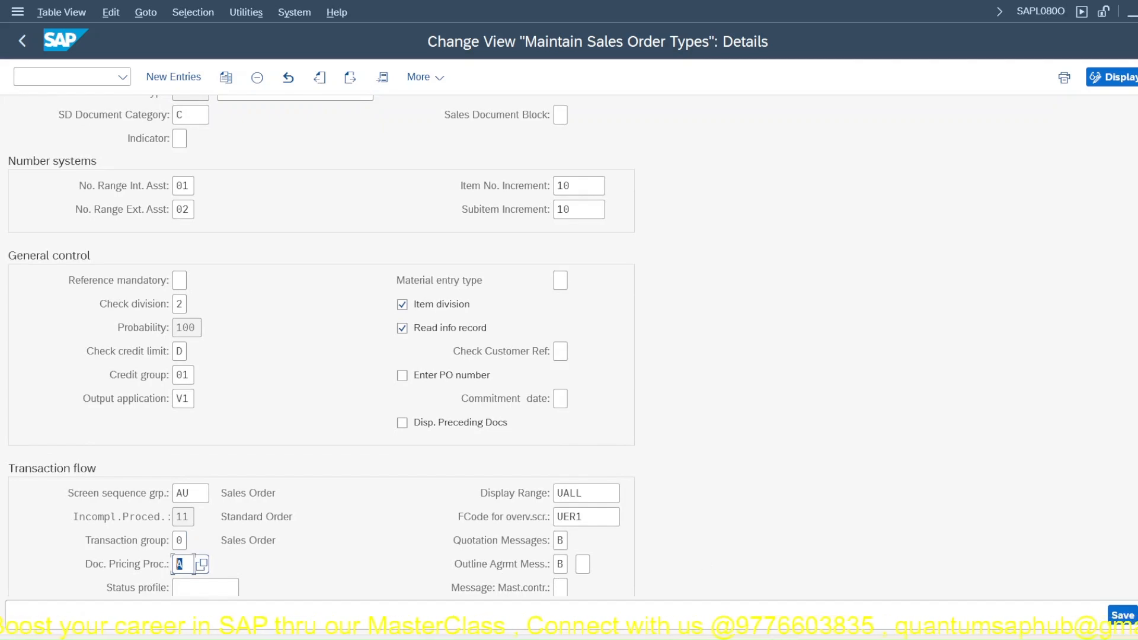
# Step: Return to the new pricing determination entry and set its document pricing procedure to A
pyautogui.moveTo(567, 590)
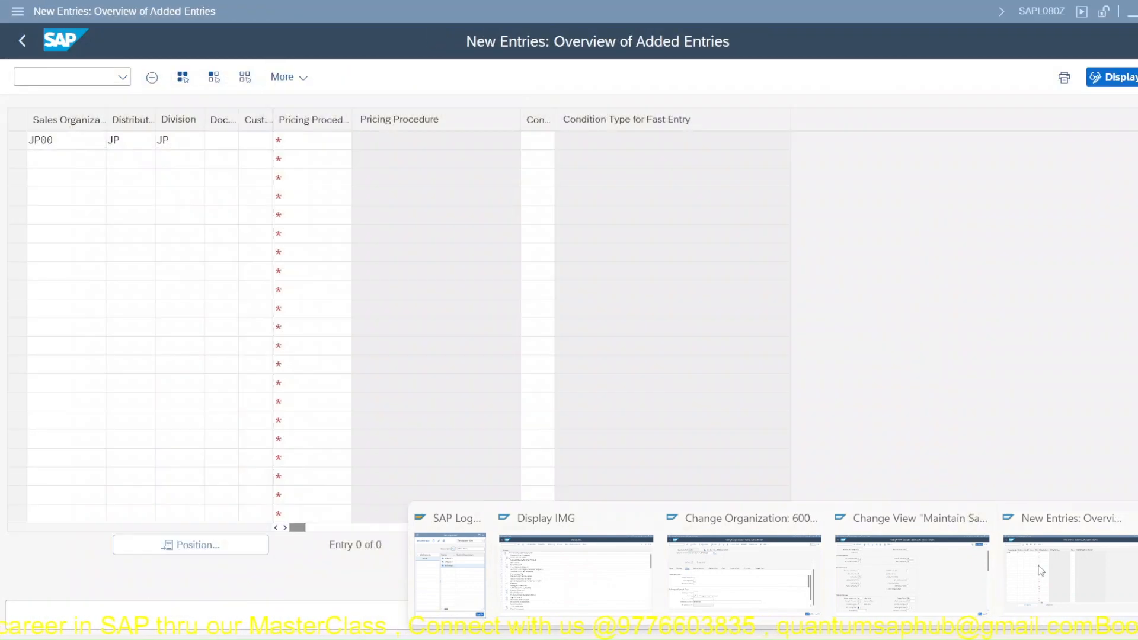
pyautogui.click(1040, 570)
pyautogui.click(219, 139)
pyautogui.write('a')
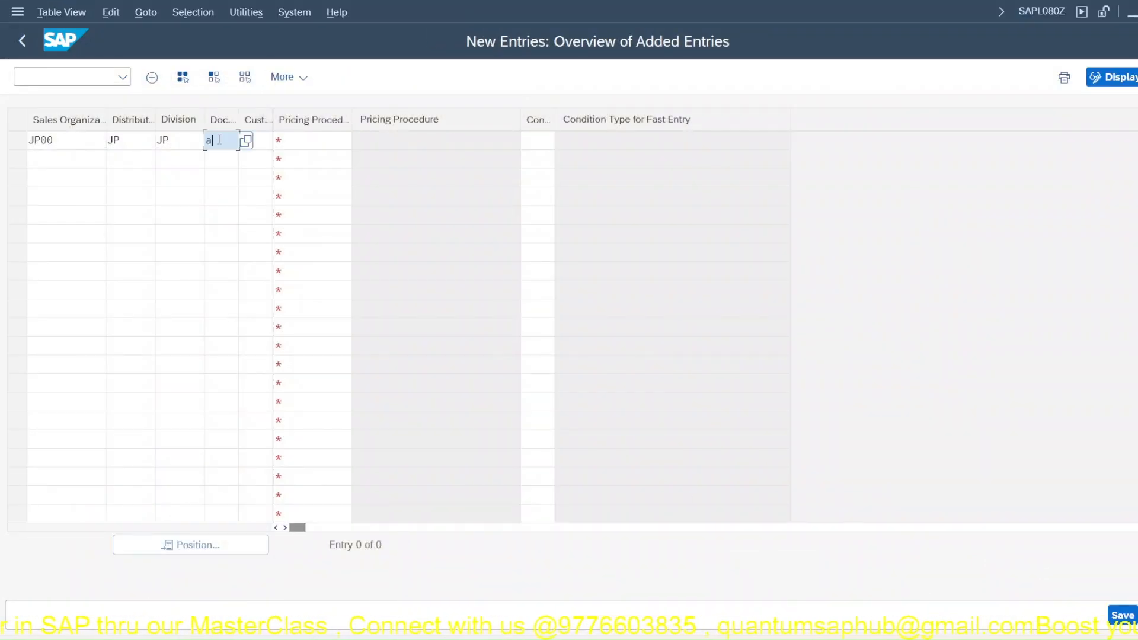
pyautogui.press('Tab')
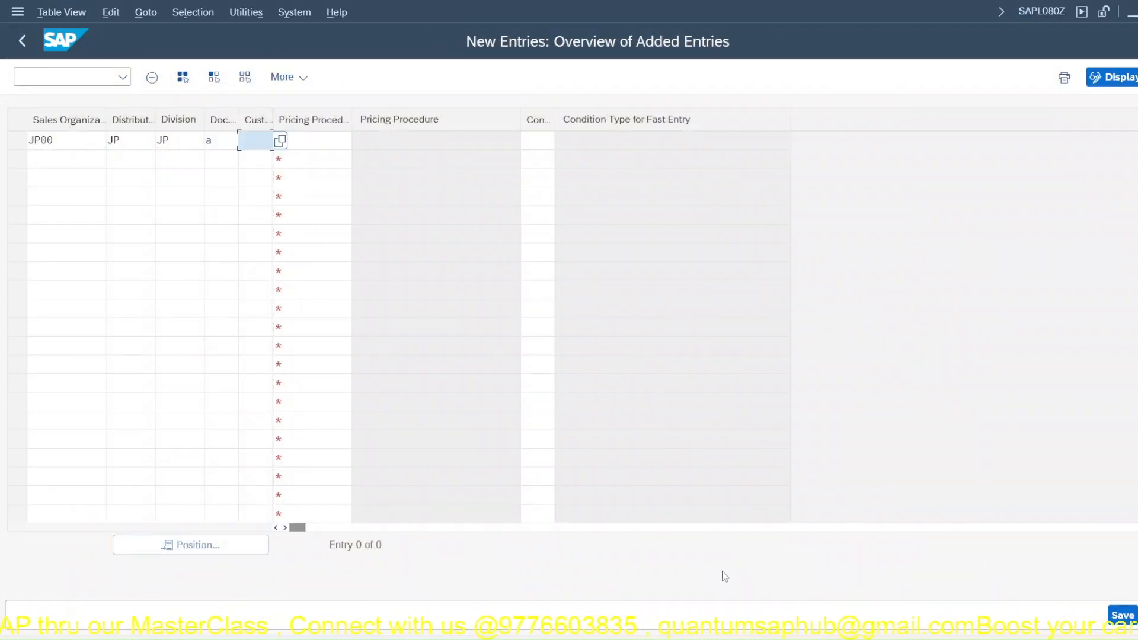
# Step: Look for the customer pricing procedure in the partner functions and billing data of the business partner's sales area
pyautogui.moveTo(812, 548)
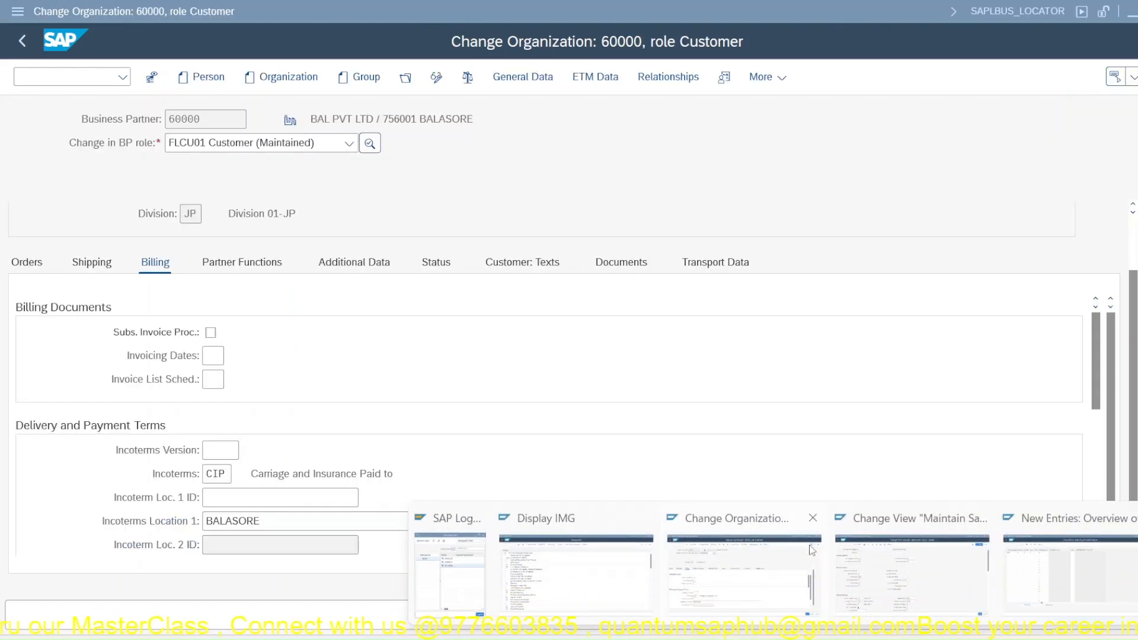
pyautogui.click(756, 579)
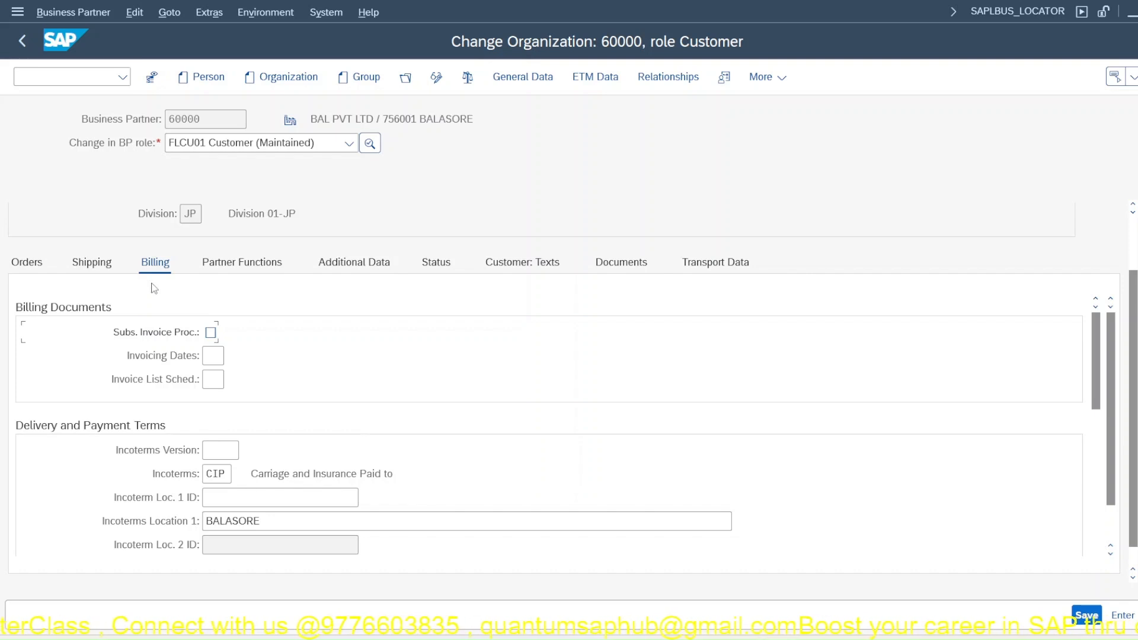
pyautogui.click(217, 270)
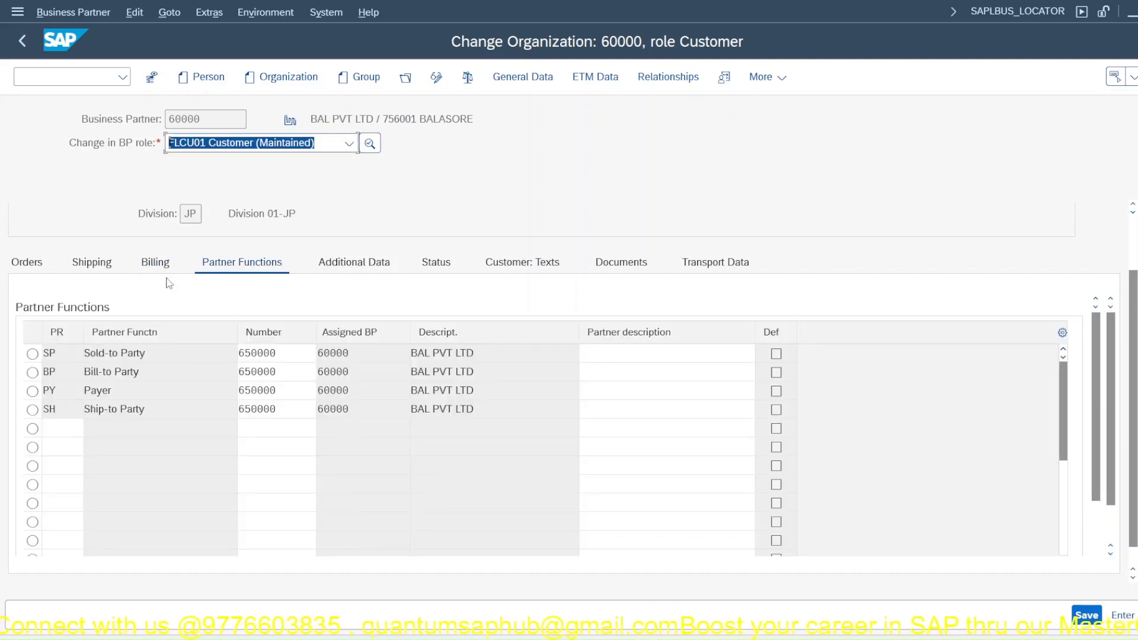
pyautogui.click(155, 264)
pyautogui.scroll(-3, 199, 418)
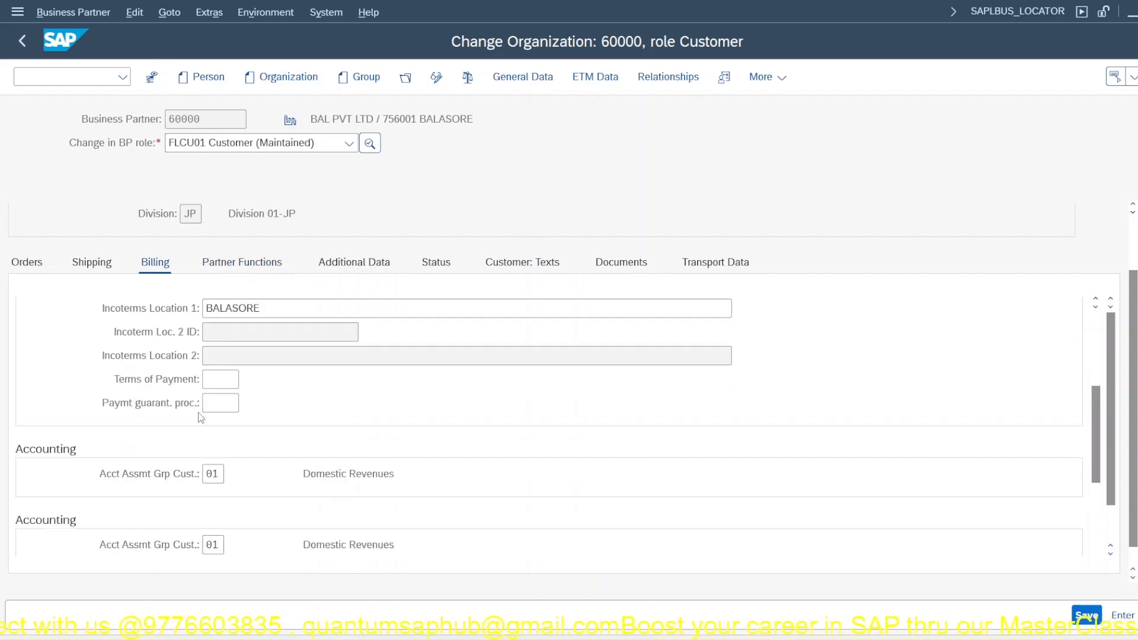
pyautogui.scroll(-3, 199, 418)
pyautogui.scroll(8, 199, 418)
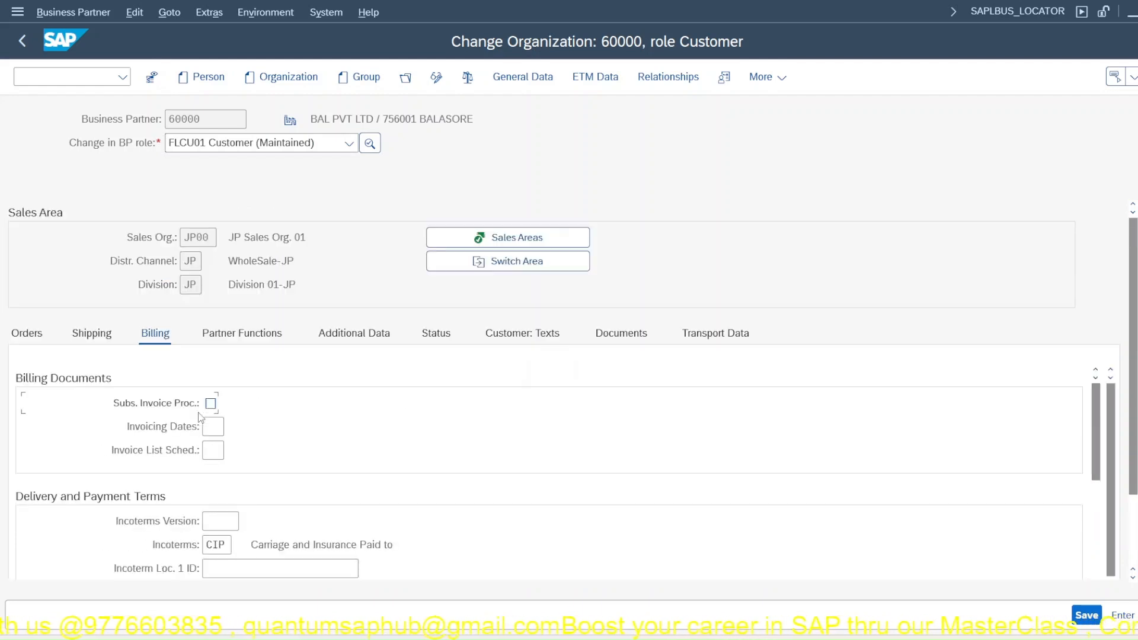
pyautogui.scroll(-3, 199, 418)
pyautogui.scroll(-5, 199, 417)
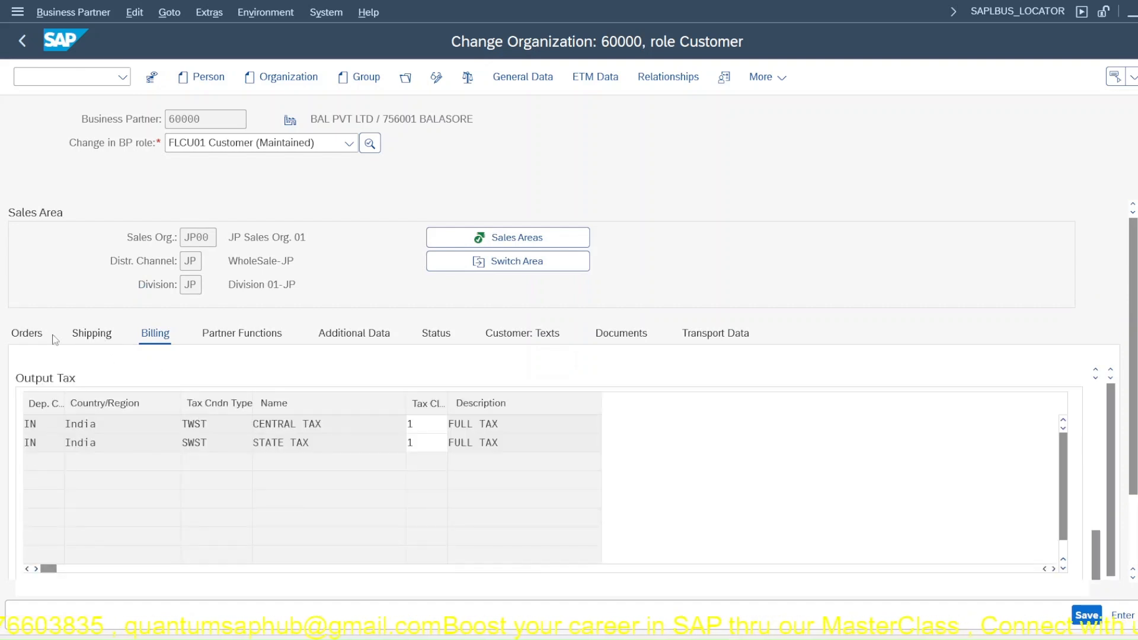
# Step: Check the customer pricing procedure in the business partner's orders data and review the available classifications
pyautogui.click(26, 333)
pyautogui.scroll(-5, 198, 493)
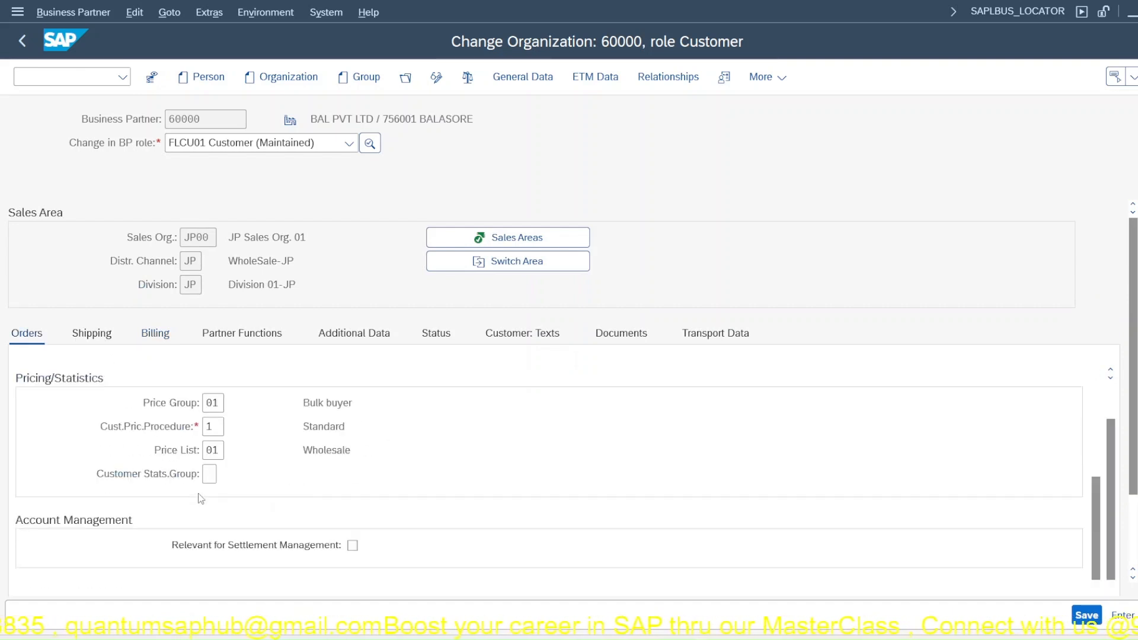
pyautogui.click(215, 427)
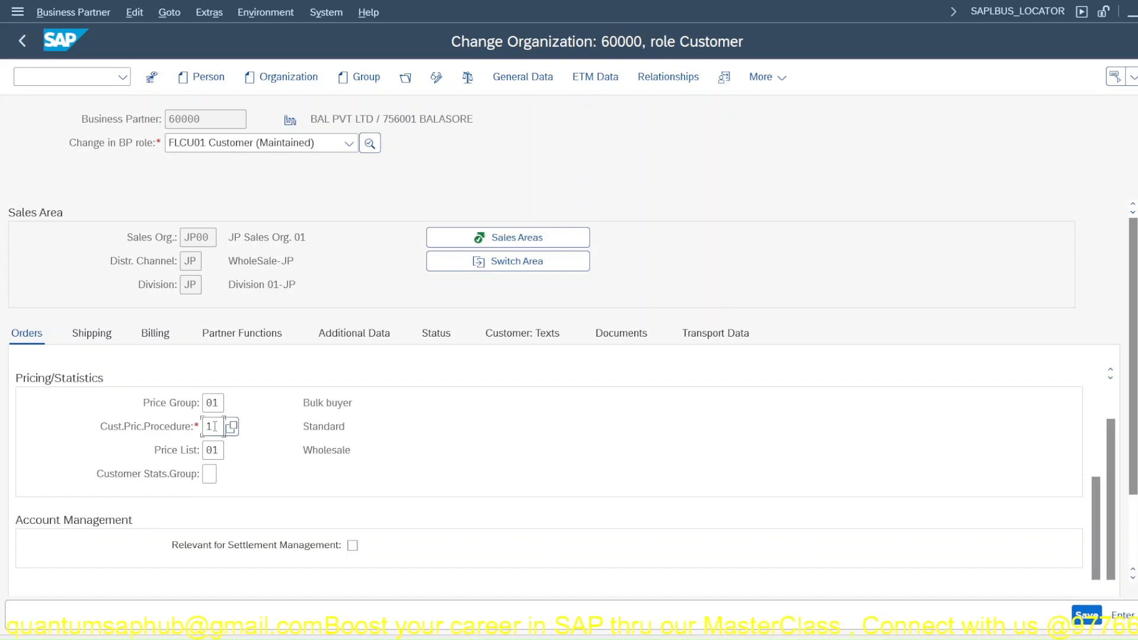
pyautogui.click(235, 431)
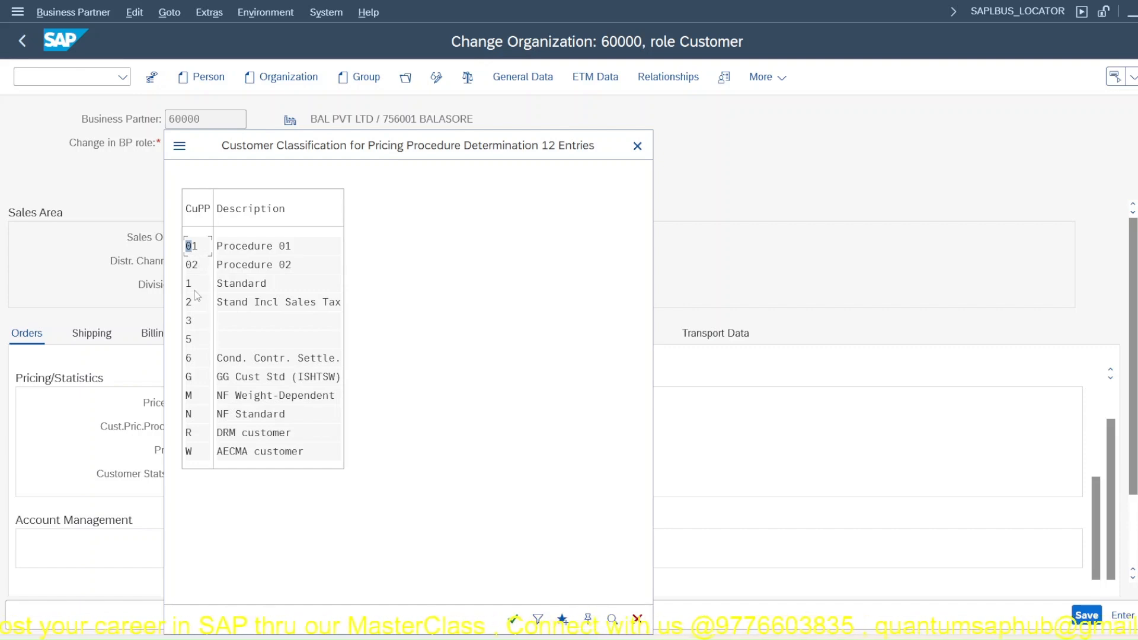
pyautogui.click(637, 146)
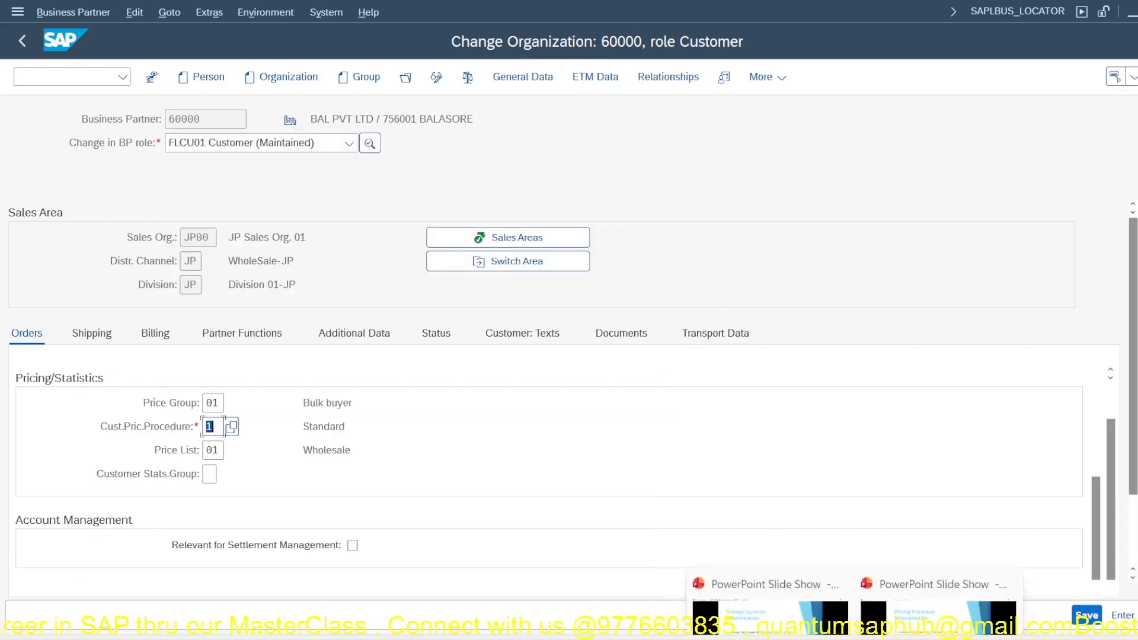
# Step: Return to the new pricing determination entry and choose customer pricing procedure 1
pyautogui.click(789, 638)
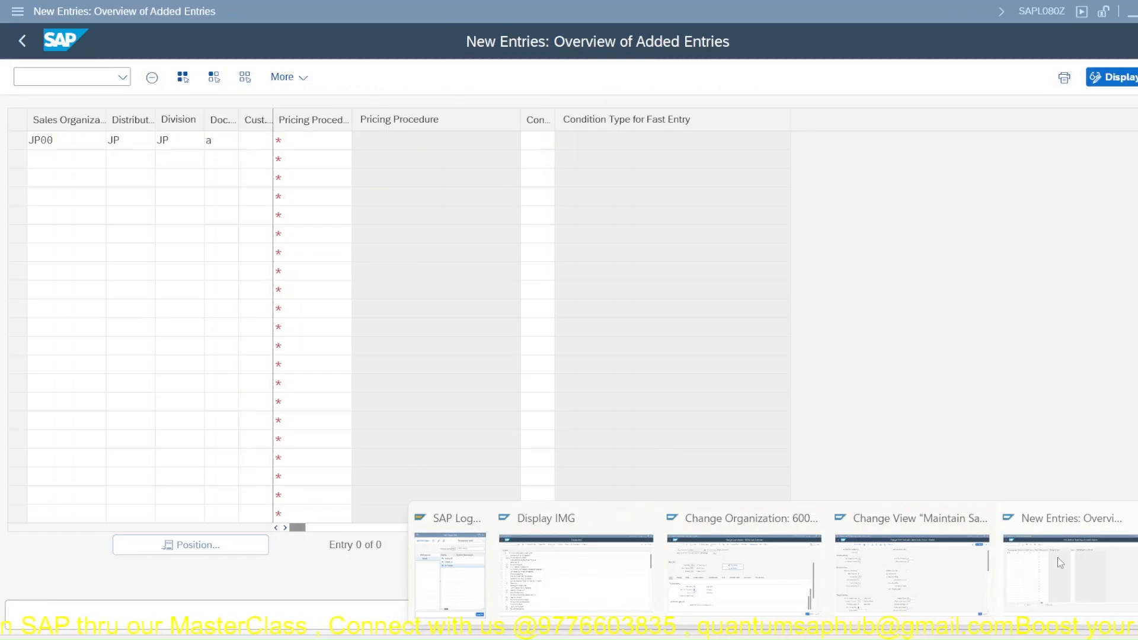
pyautogui.click(1057, 557)
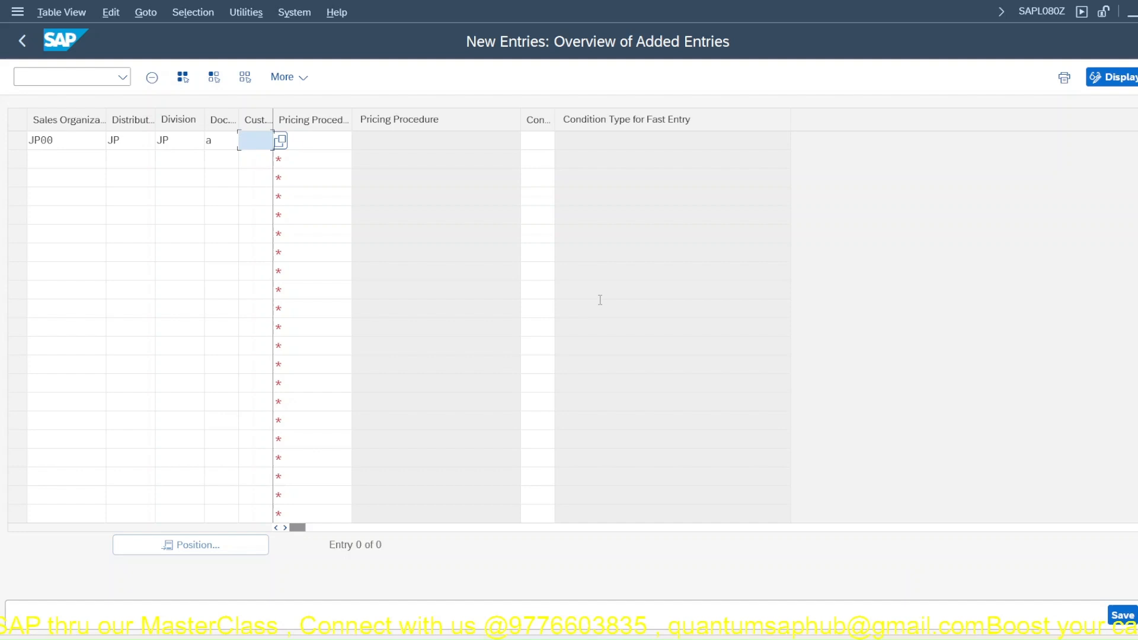
pyautogui.click(280, 141)
pyautogui.click(84, 283)
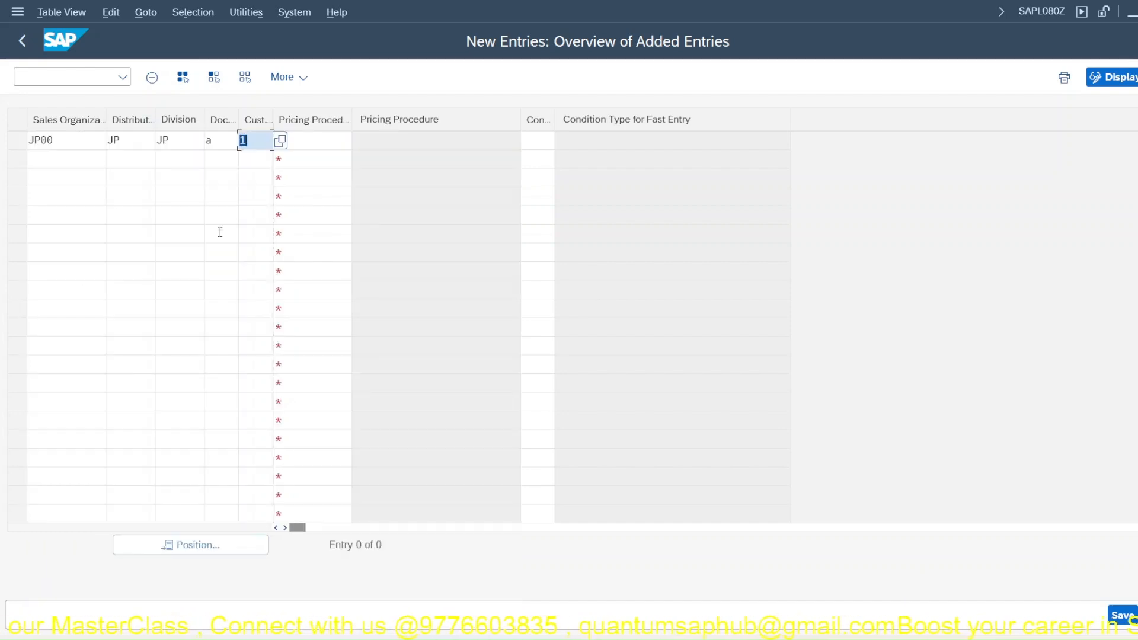
# Step: Choose the standard pricing procedure RVAA01 from the available procedures for the JP00 determination entry
pyautogui.click(308, 136)
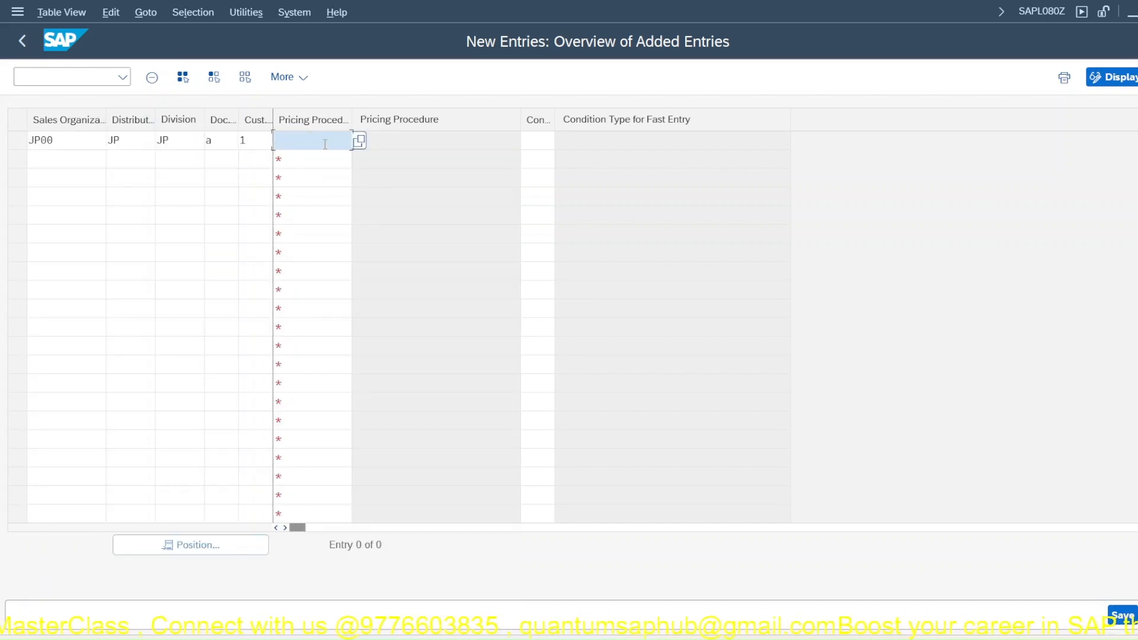
pyautogui.click(355, 144)
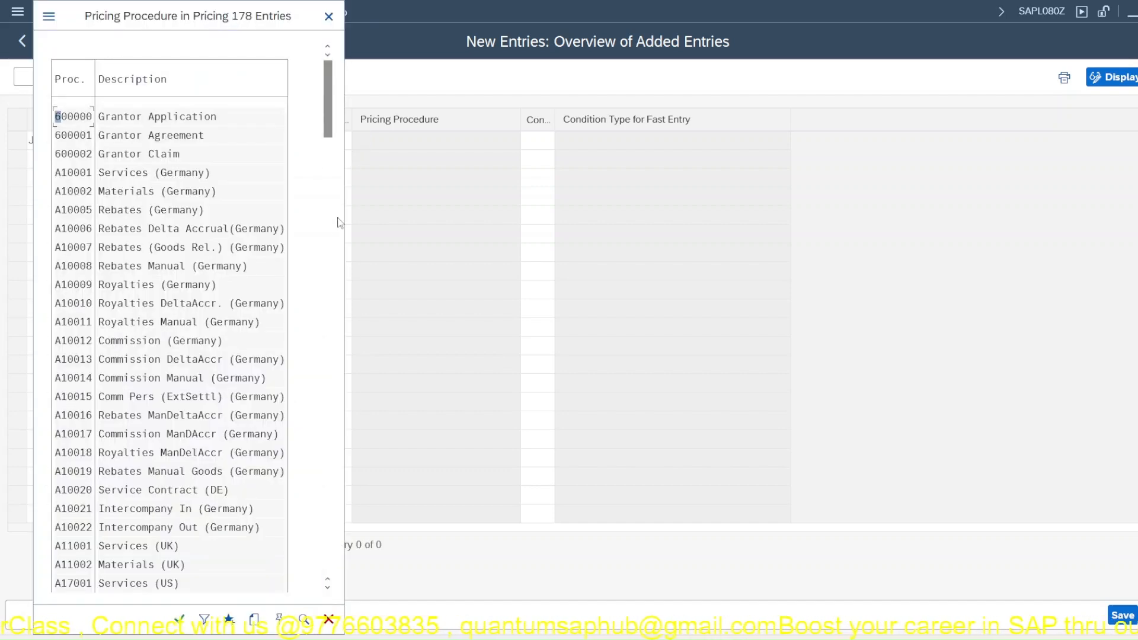
pyautogui.moveTo(325, 80); pyautogui.dragTo(325, 384)
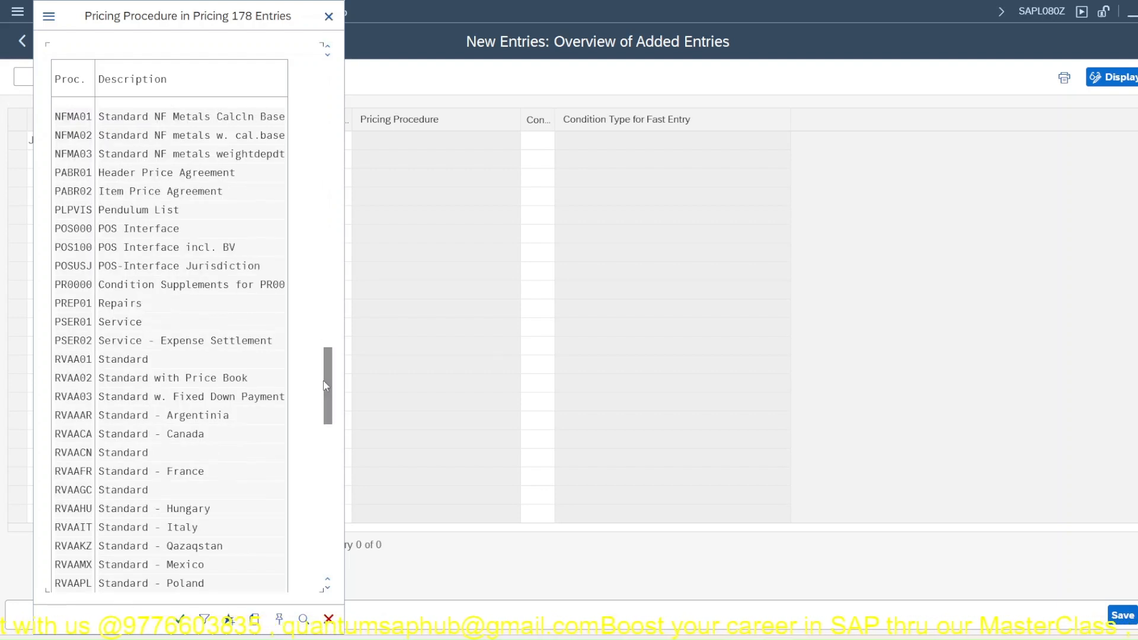
pyautogui.moveTo(326, 385); pyautogui.dragTo(328, 454)
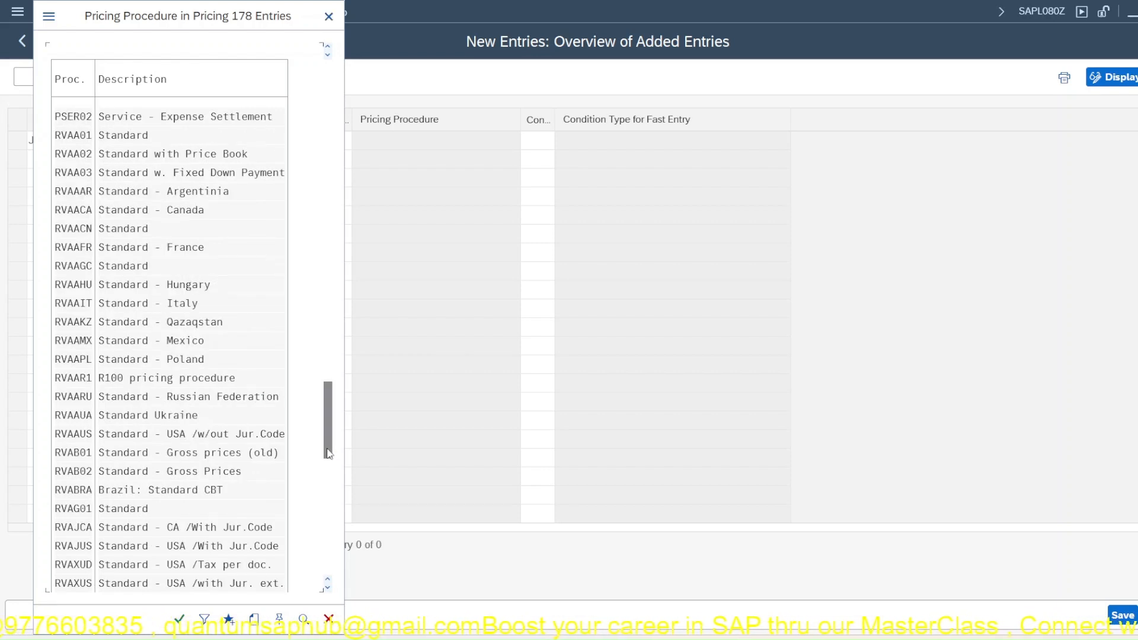
pyautogui.doubleClick(81, 137)
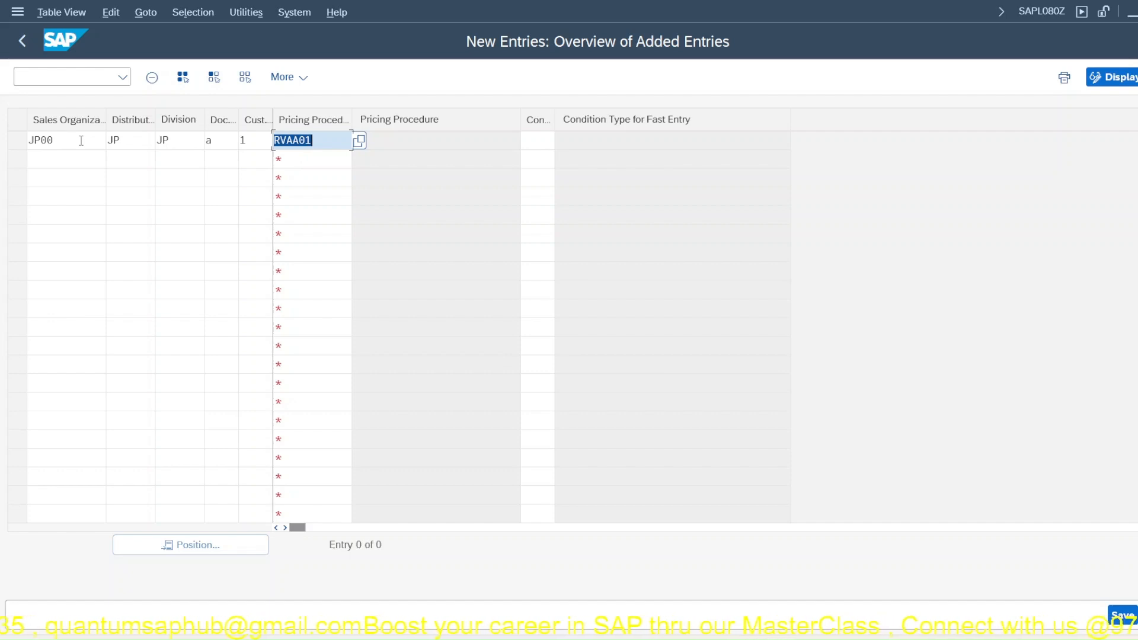
# Step: Set the condition type for fast entry to PR00 and save the pricing procedure determination entry
pyautogui.click(533, 140)
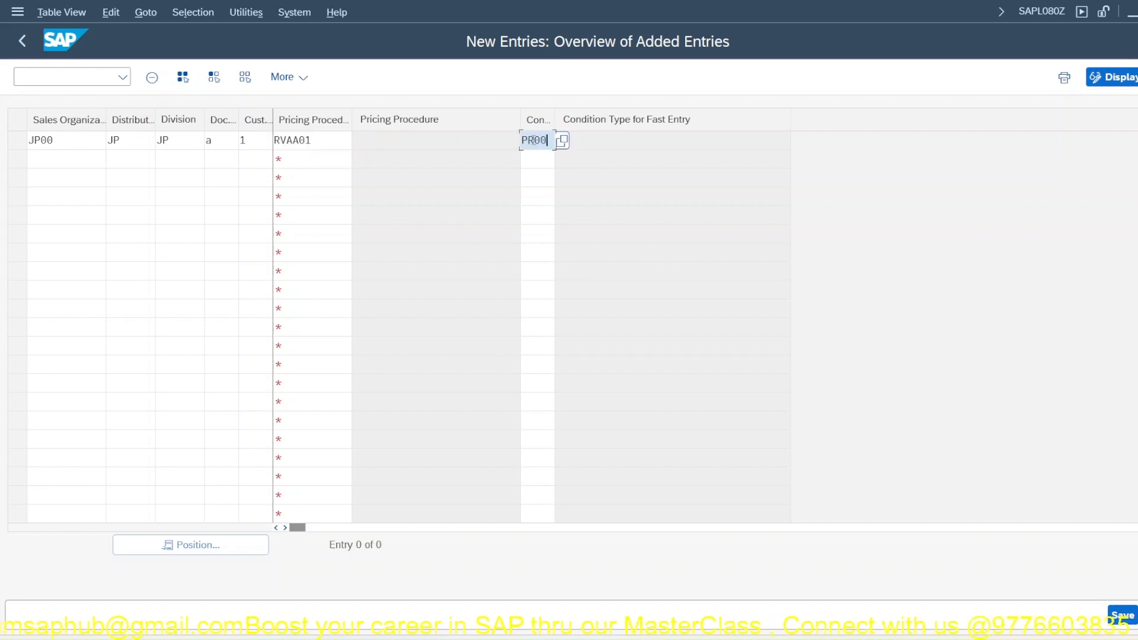
pyautogui.press('Return')
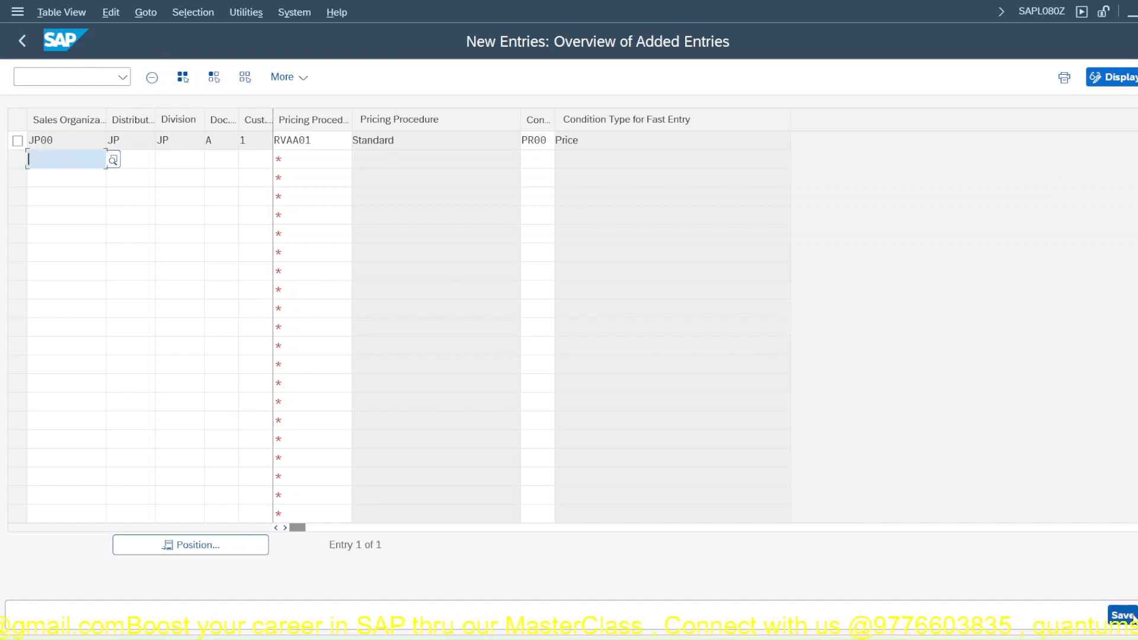
pyautogui.hotkey('ctrl', 's')
pyautogui.click(397, 343)
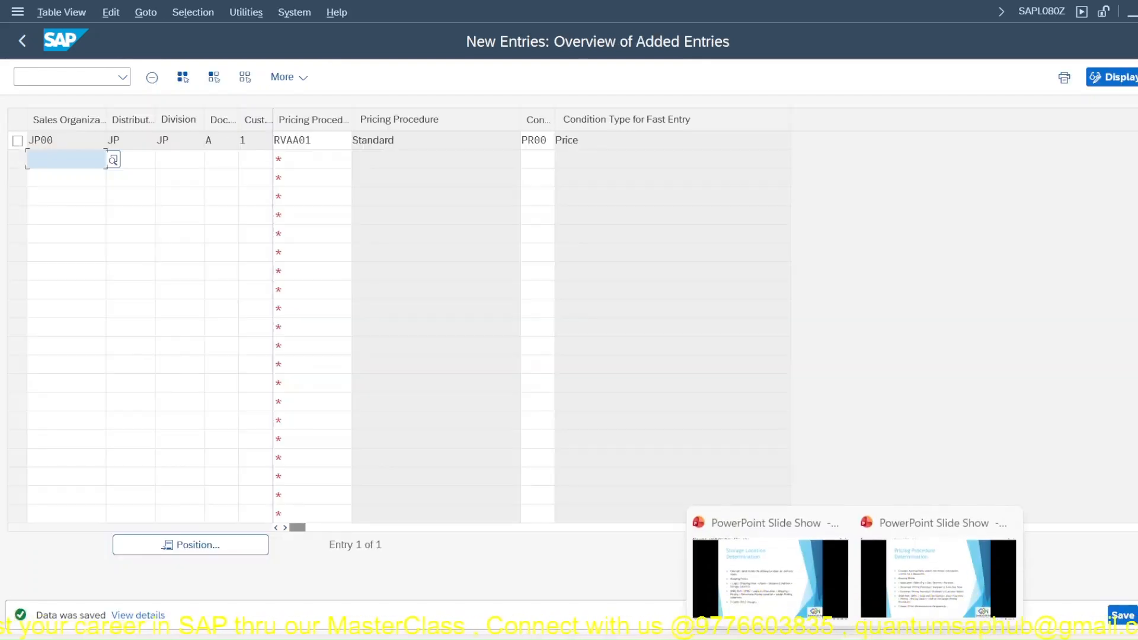
# Step: Switch to the session showing the sales order type details and start creating a sales document with VA01
pyautogui.click(792, 639)
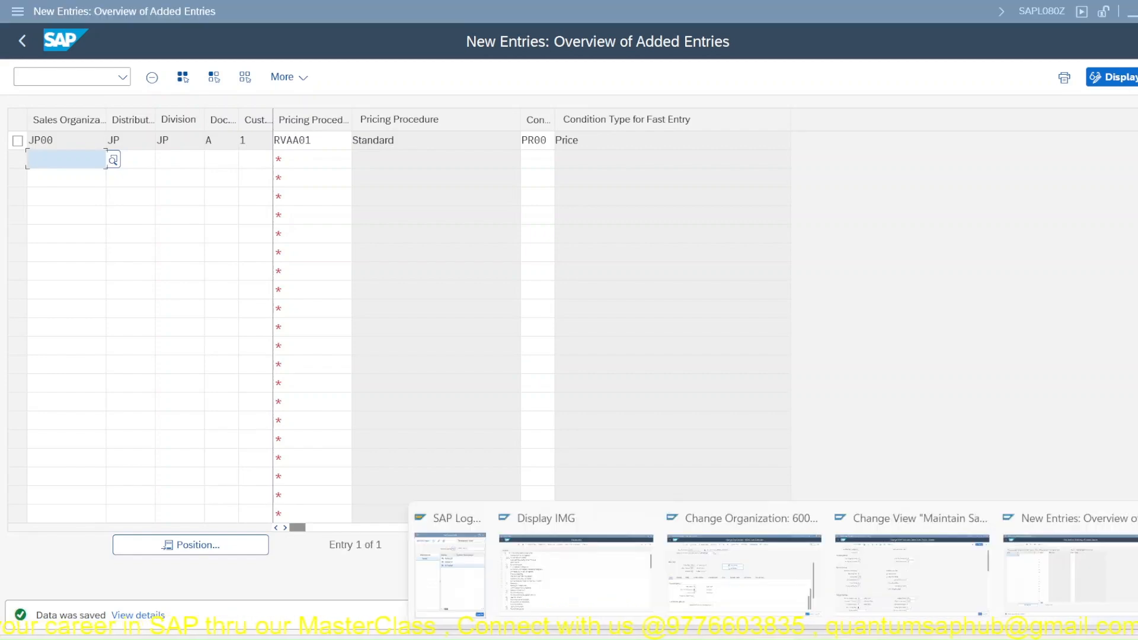
pyautogui.click(1016, 569)
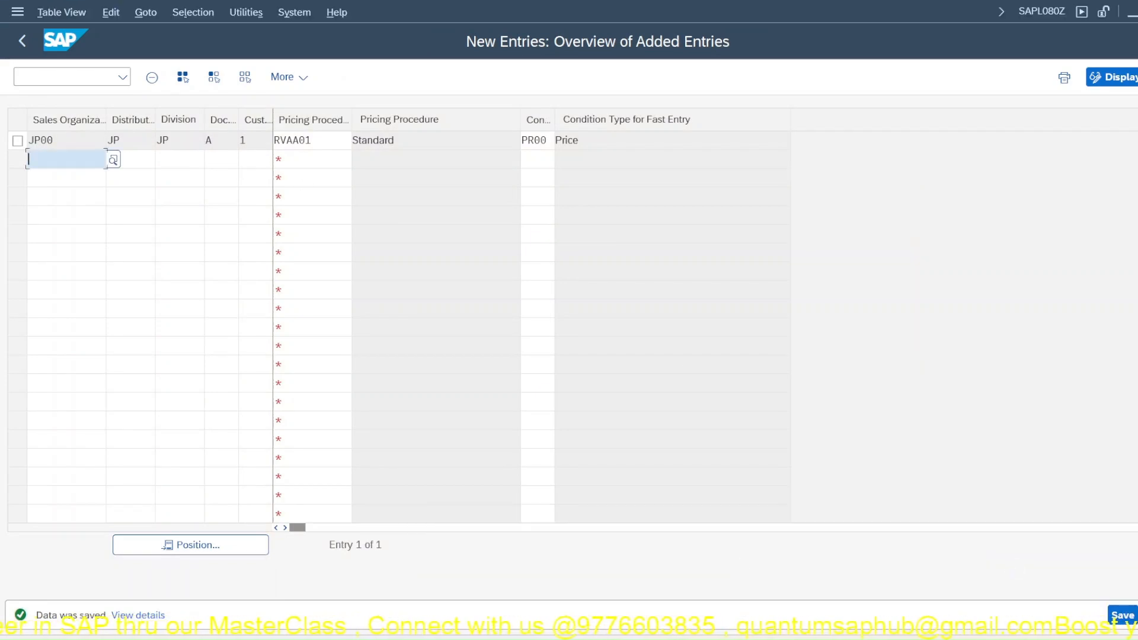
pyautogui.click(791, 639)
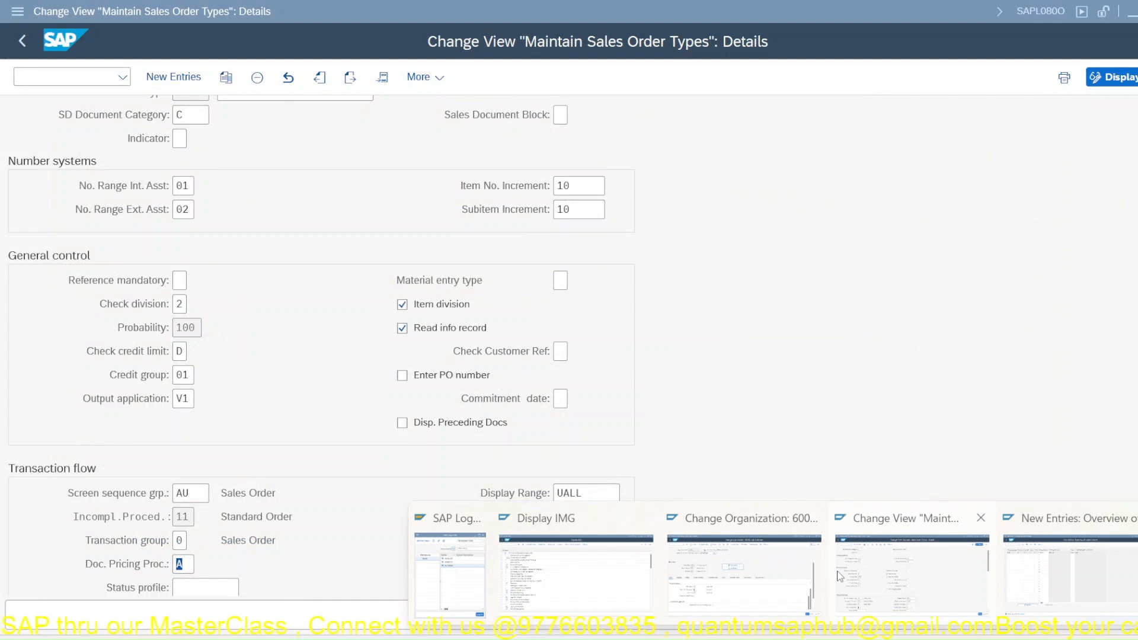
pyautogui.click(839, 576)
pyautogui.click(81, 71)
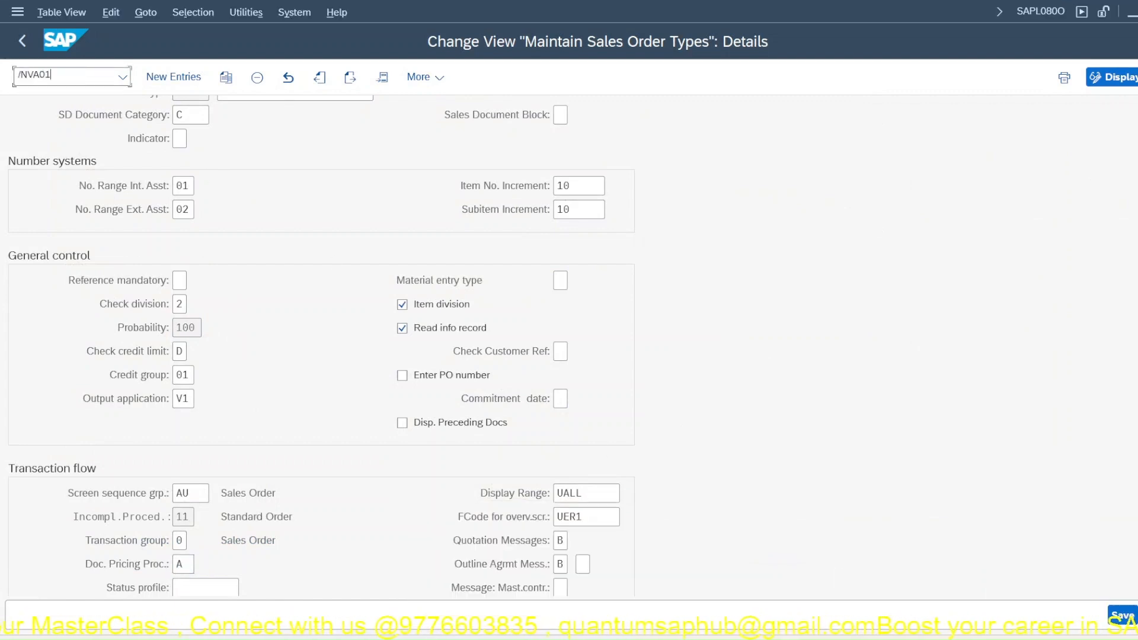
pyautogui.press('Return')
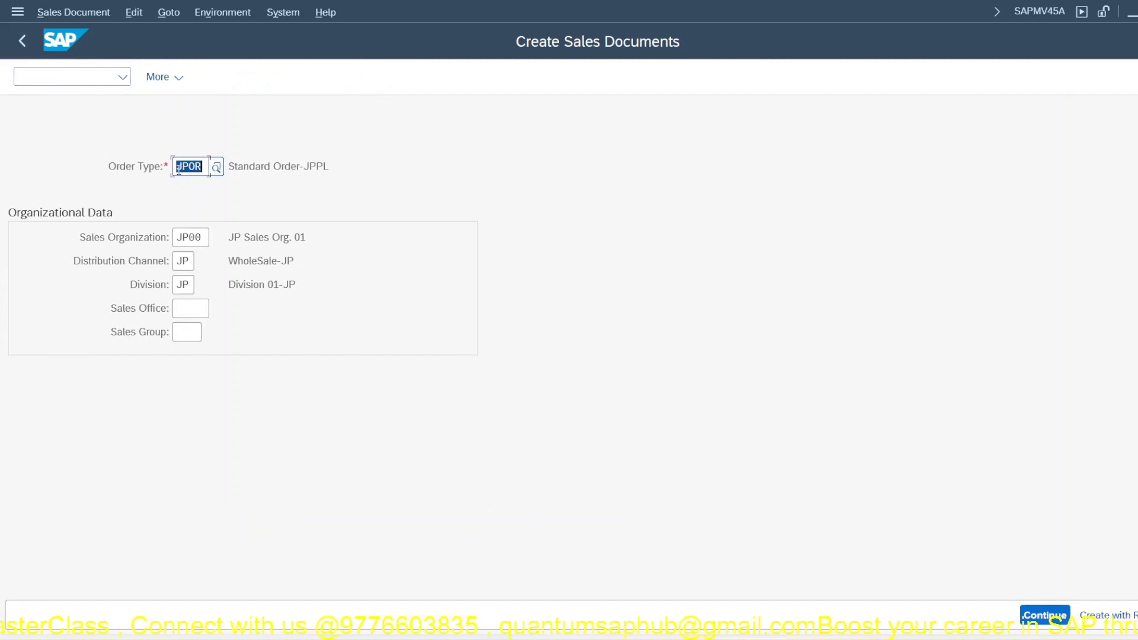
# Step: Try to create a JPOR standard order for sales area JP00/JP/JP by entering the sold-to customer number
pyautogui.press('Return')
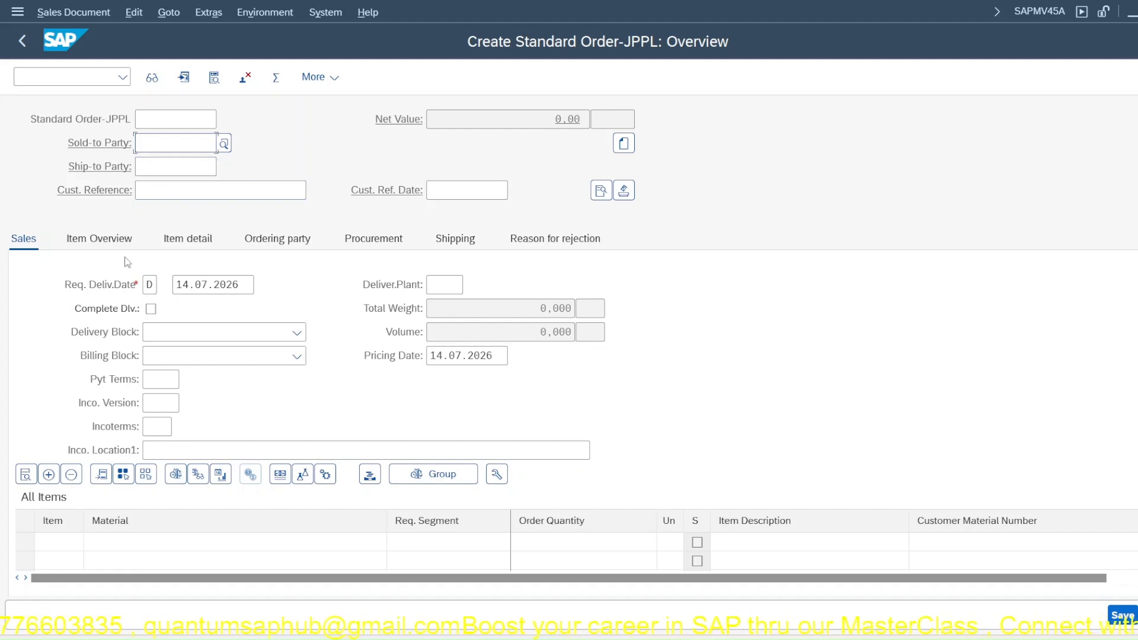
pyautogui.click(160, 172)
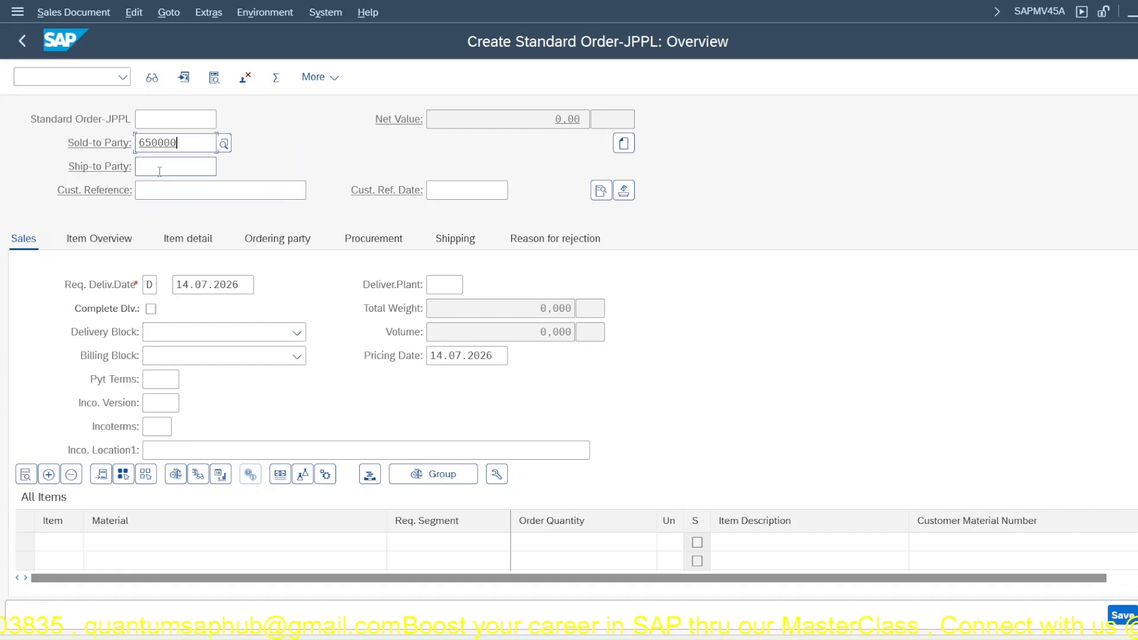
pyautogui.press('Return')
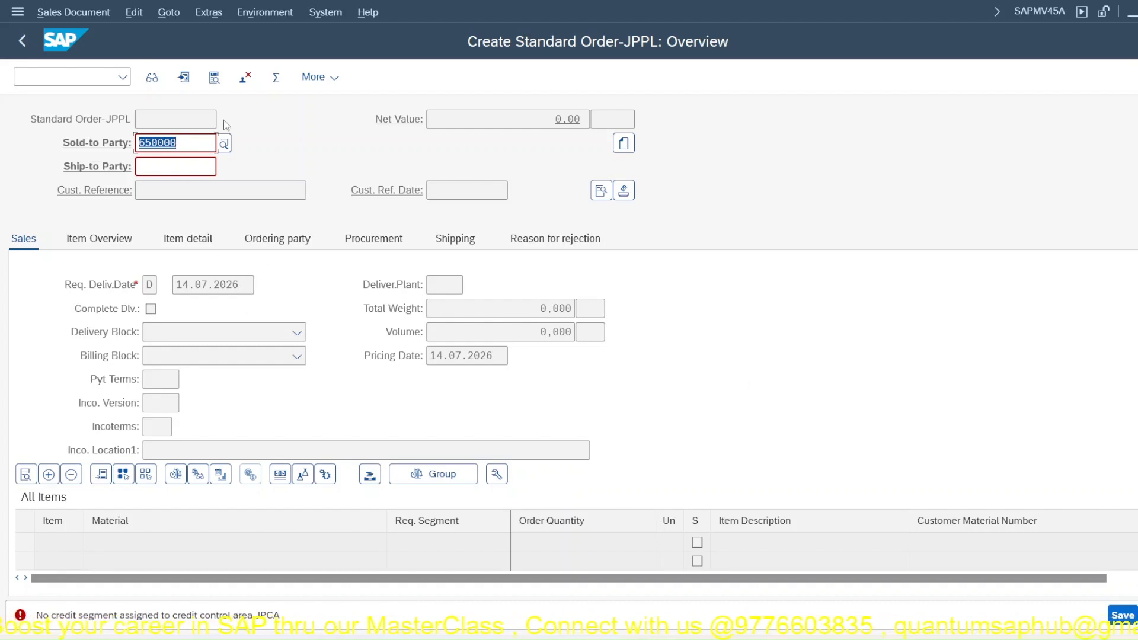
# Step: Leave the order entry and display the proposed existing sales document with transaction VA03
pyautogui.click(103, 78)
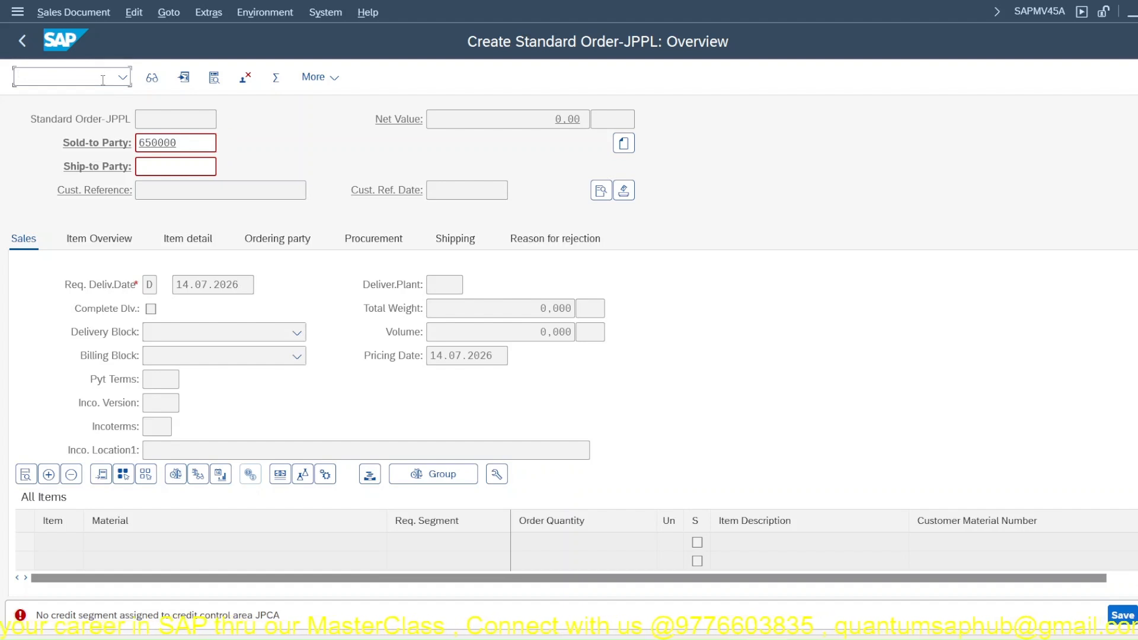
pyautogui.write('/NVA03')
pyautogui.press('Return')
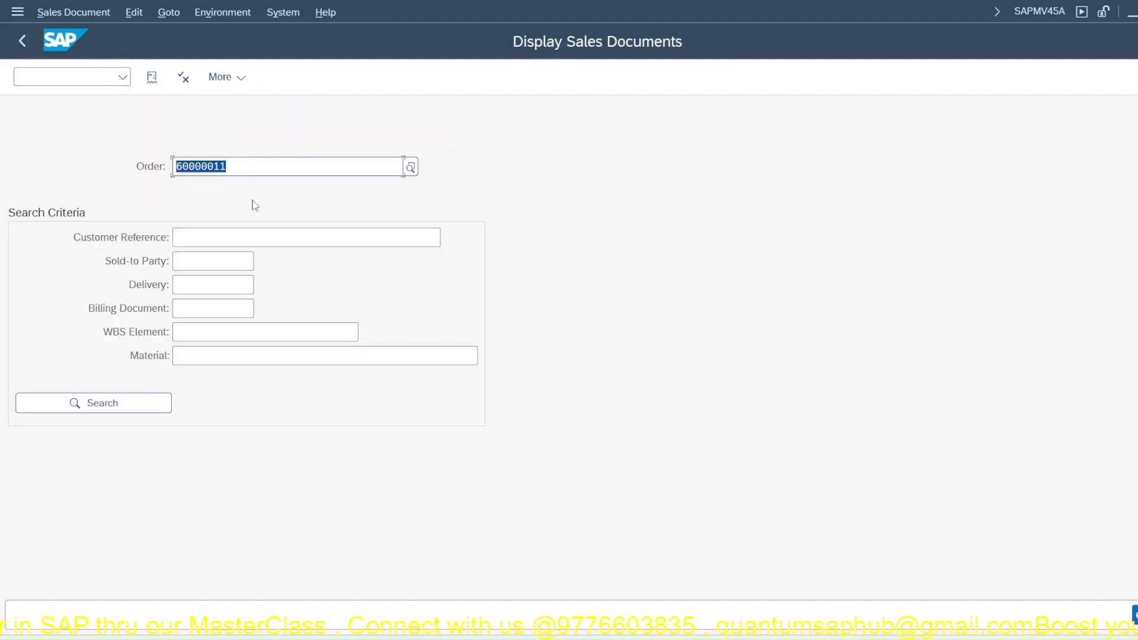
pyautogui.press('Return')
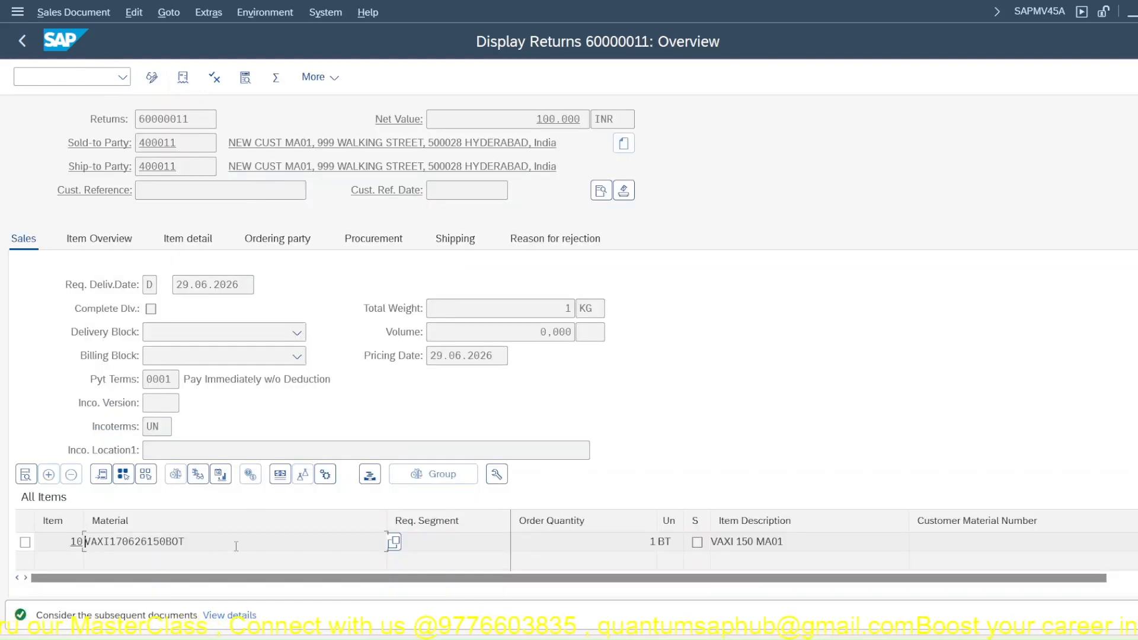
# Step: View the returns document's header pricing conditions and the details of condition type PR00, and return to the conditions
pyautogui.click(600, 191)
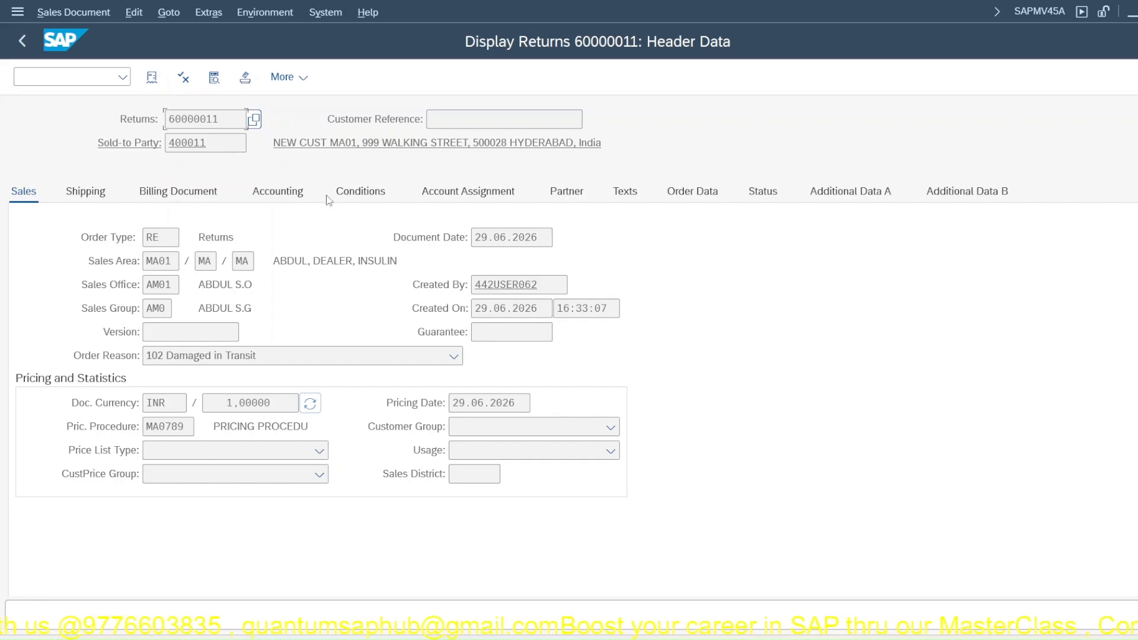
pyautogui.click(371, 194)
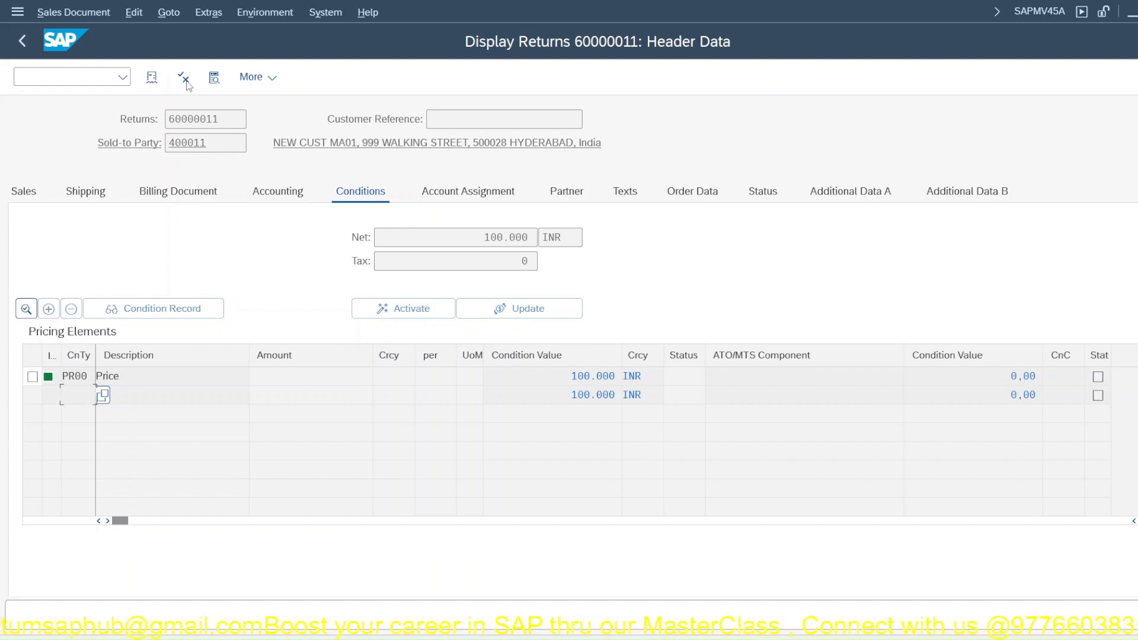
pyautogui.doubleClick(66, 379)
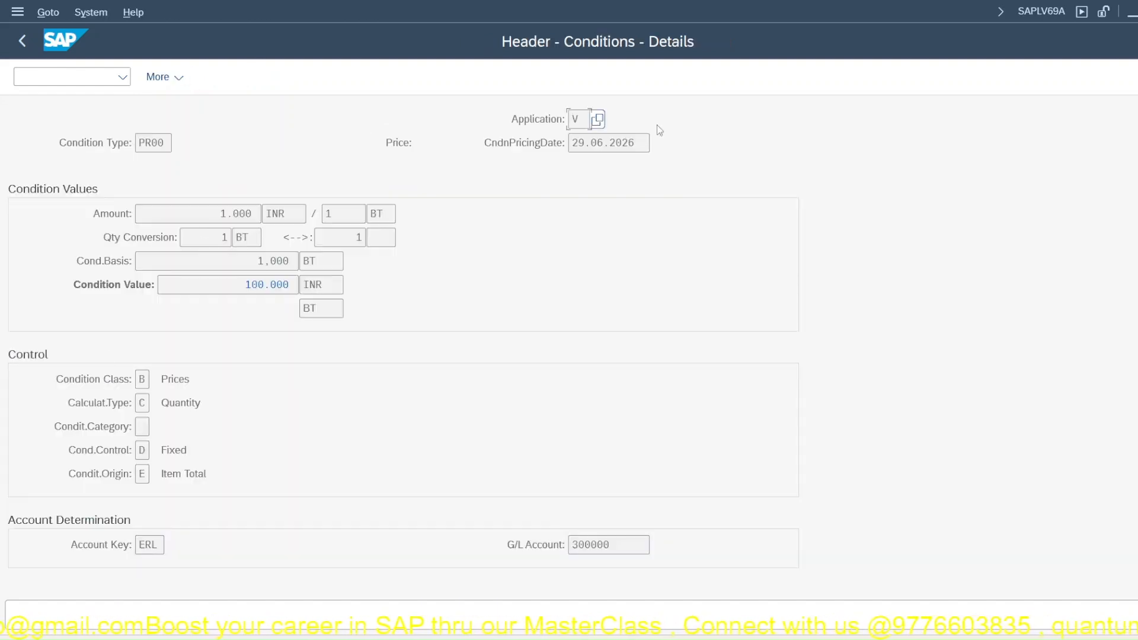
pyautogui.doubleClick(621, 113)
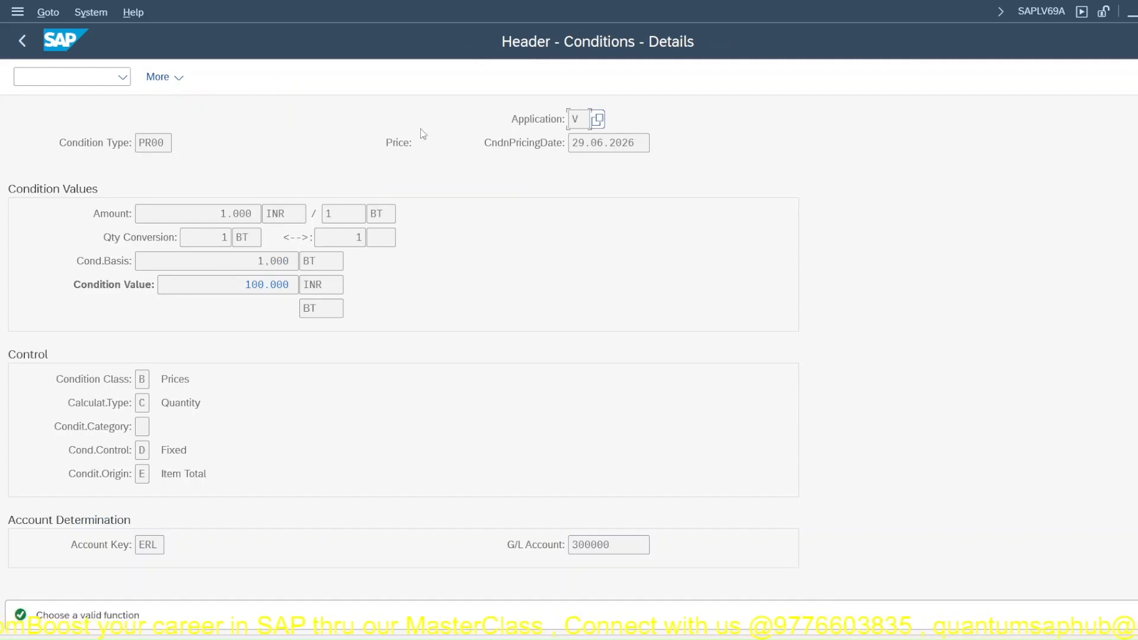
pyautogui.rightClick(423, 101)
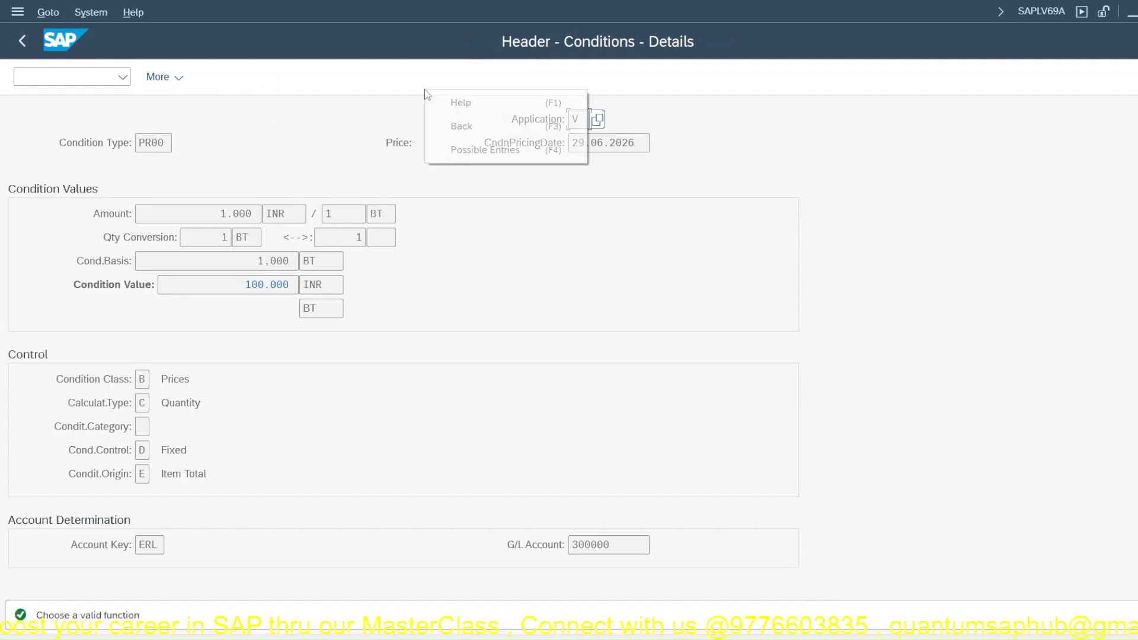
pyautogui.click(459, 124)
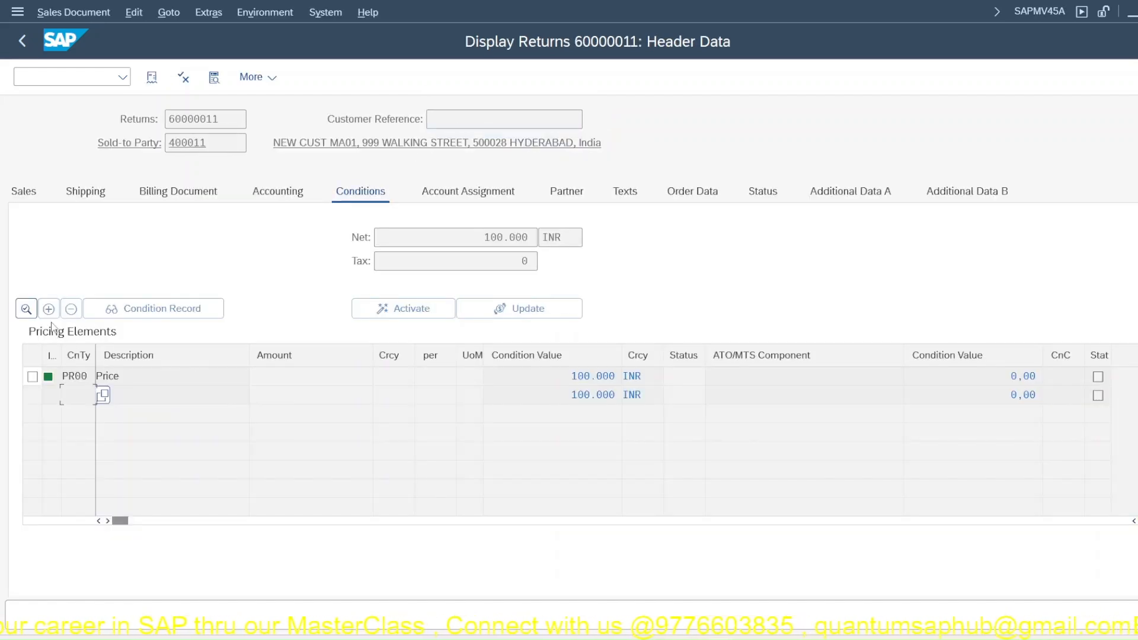
# Step: Switch the returns document to change mode and open its header pricing conditions at the PR00 line
pyautogui.click(73, 11)
pyautogui.click(80, 54)
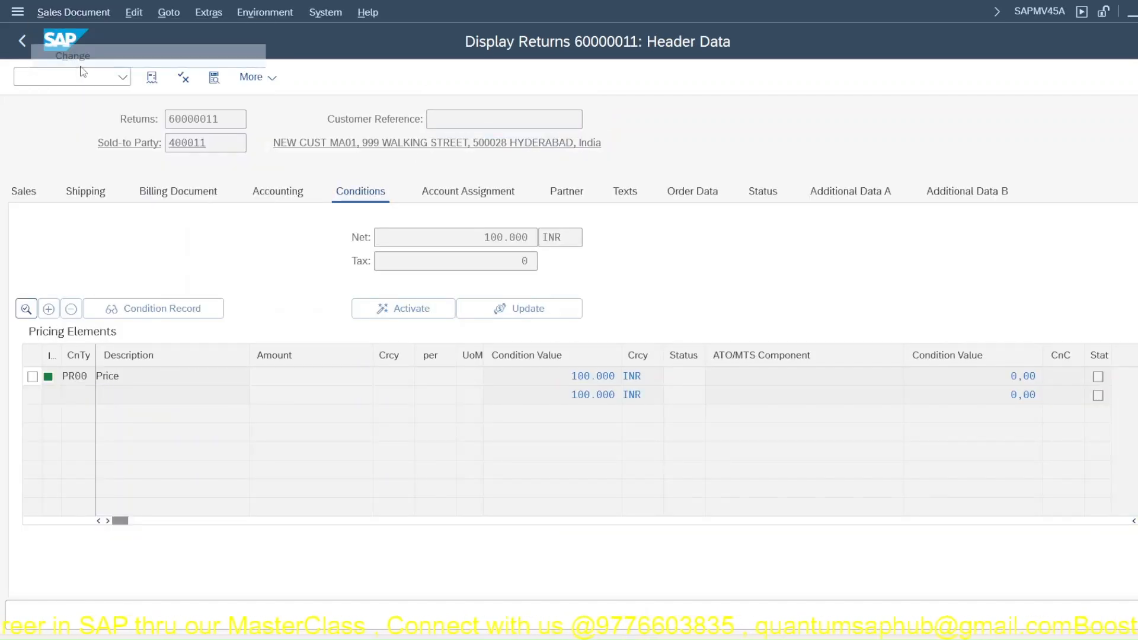
pyautogui.press('Return')
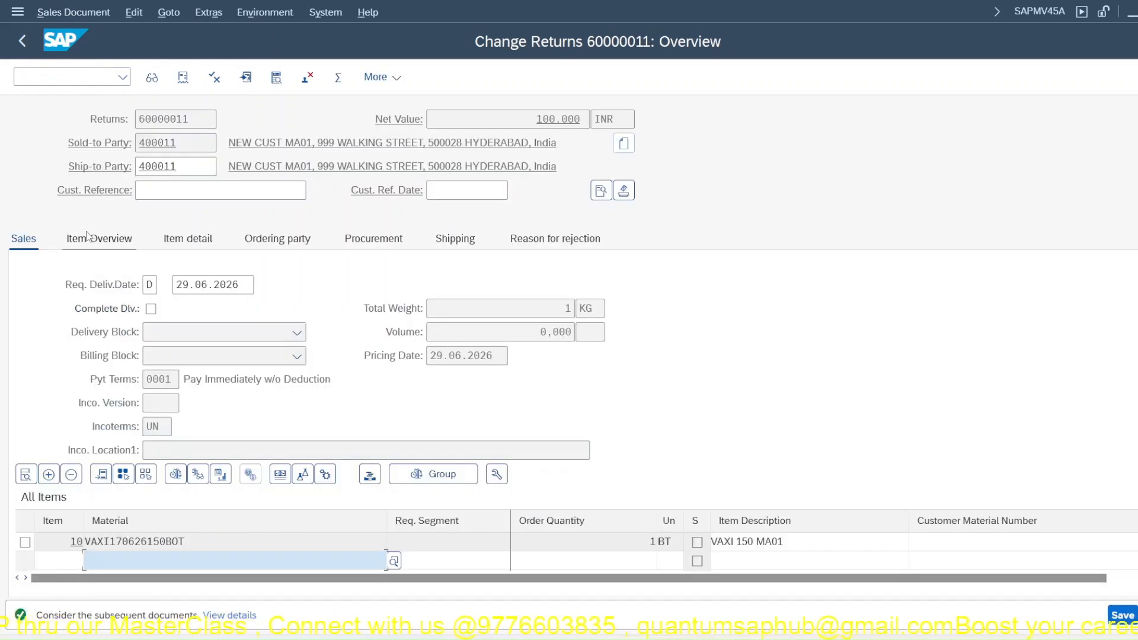
pyautogui.click(601, 191)
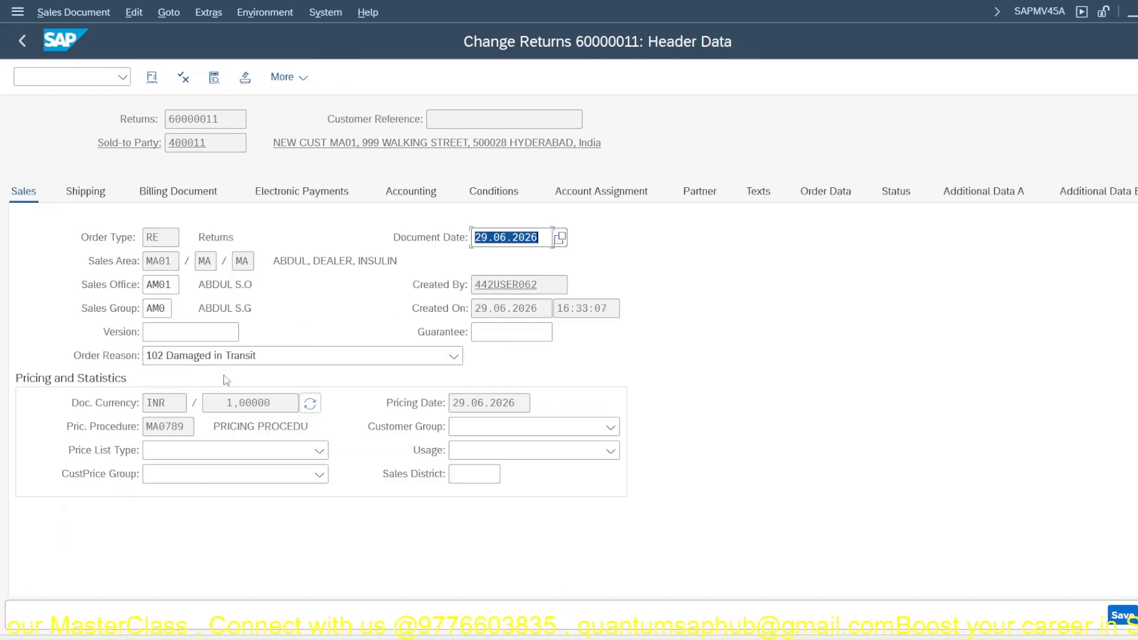
pyautogui.click(484, 198)
pyautogui.click(86, 382)
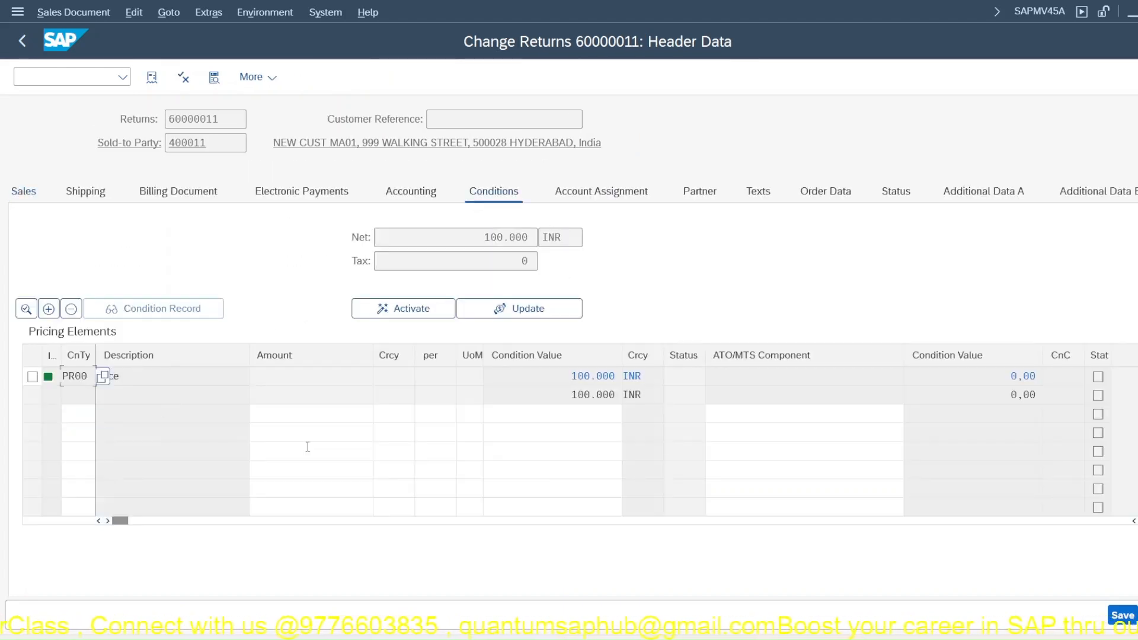
pyautogui.scroll(-1, 569, 345)
pyautogui.press('Return')
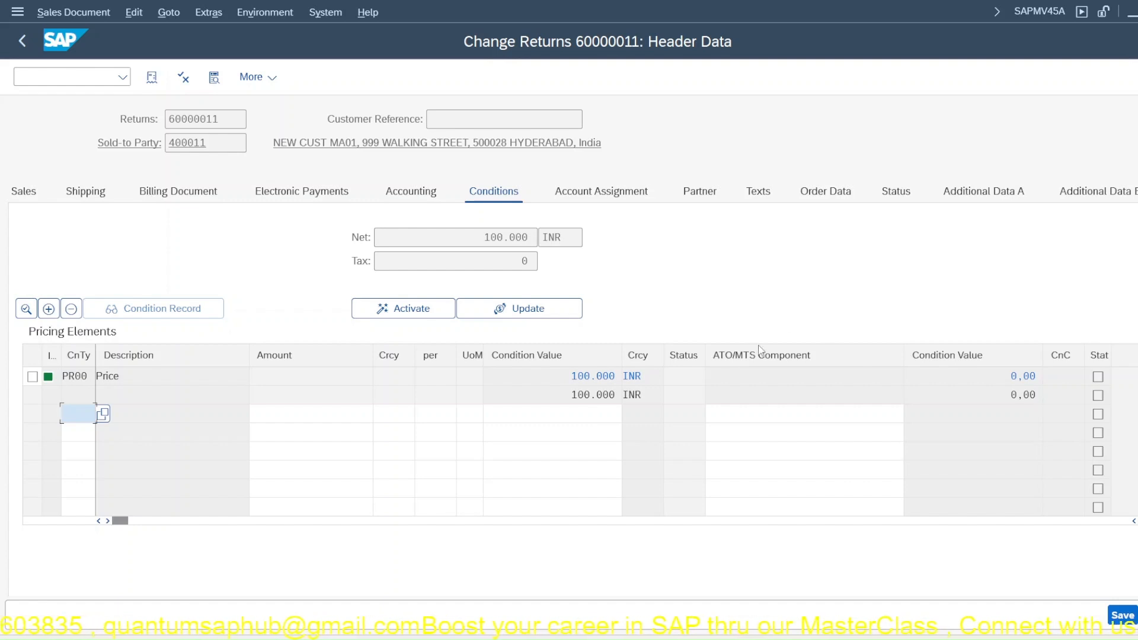
pyautogui.scroll(-2, 761, 357)
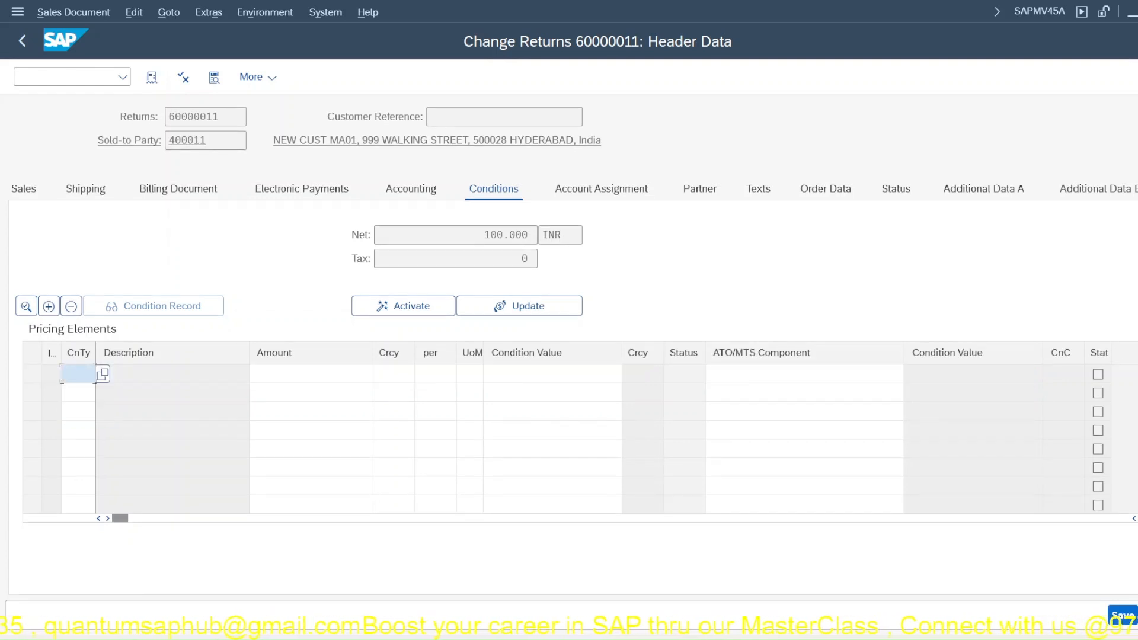
pyautogui.scroll(1, 569, 356)
pyautogui.click(264, 11)
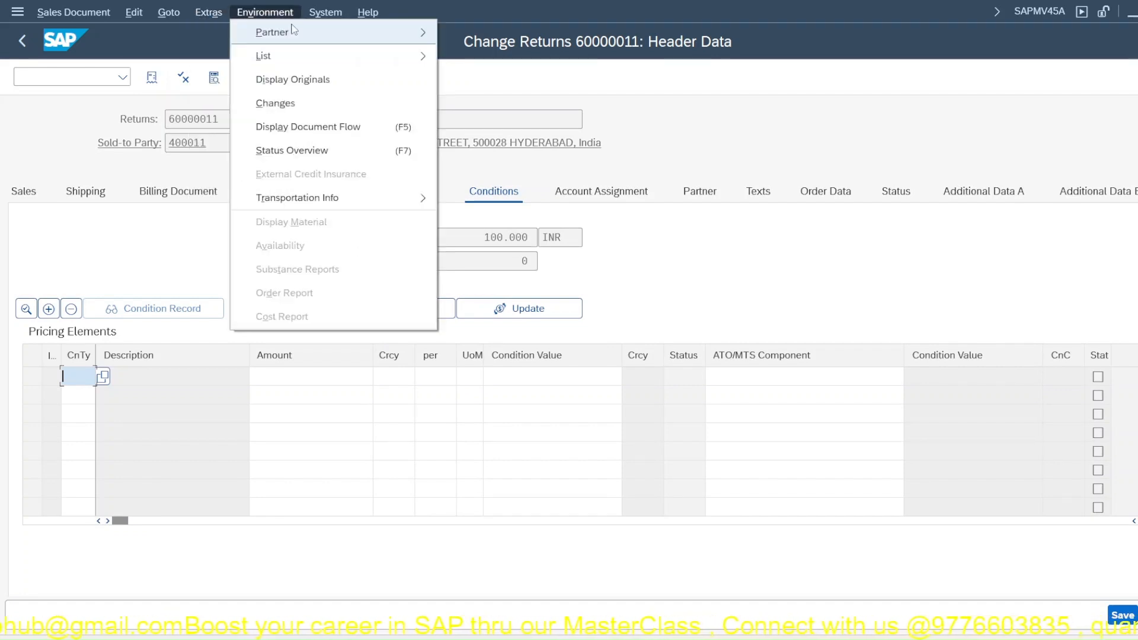
pyautogui.moveTo(284, 22)
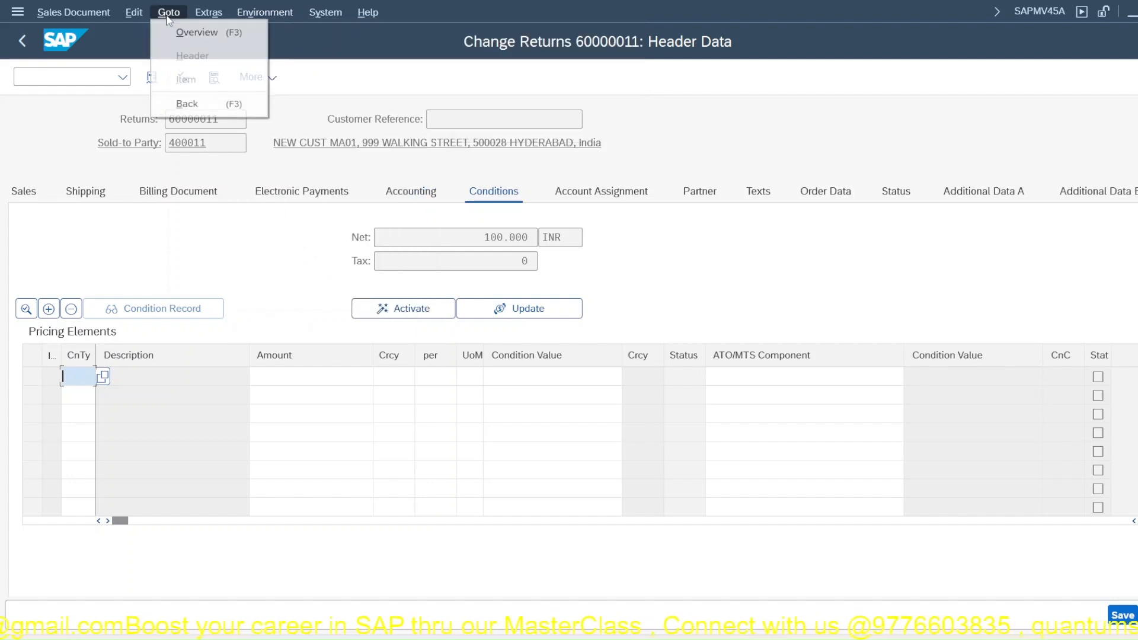
pyautogui.moveTo(228, 21)
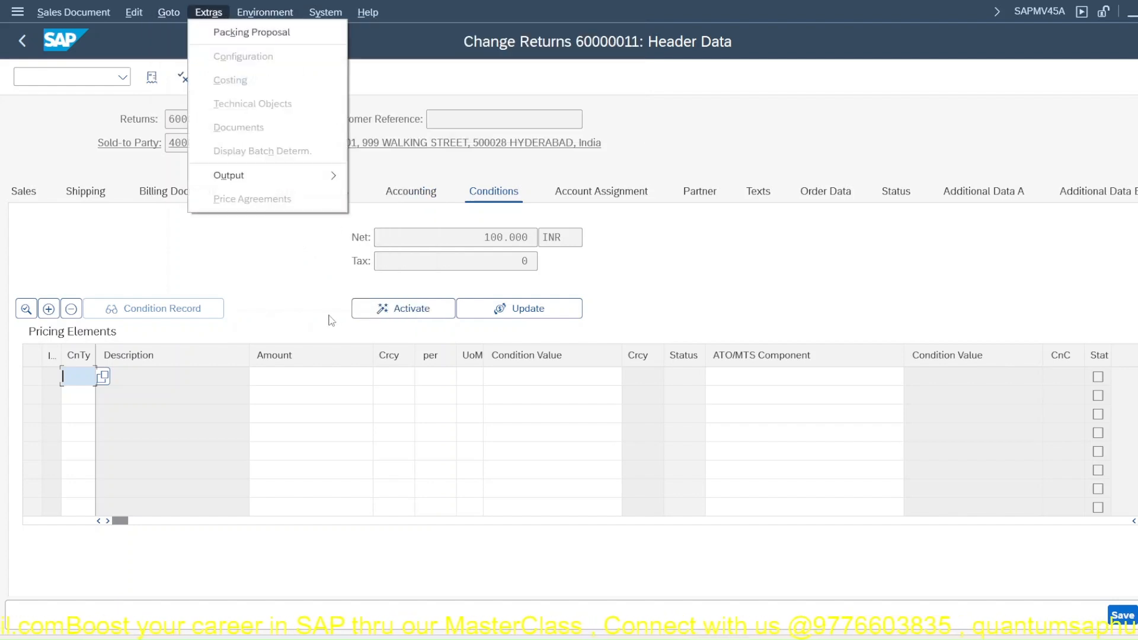
pyautogui.click(305, 270)
# Step: Update the header conditions with pricing type B, Carry out new pricing, and return to the document overview
pyautogui.click(507, 309)
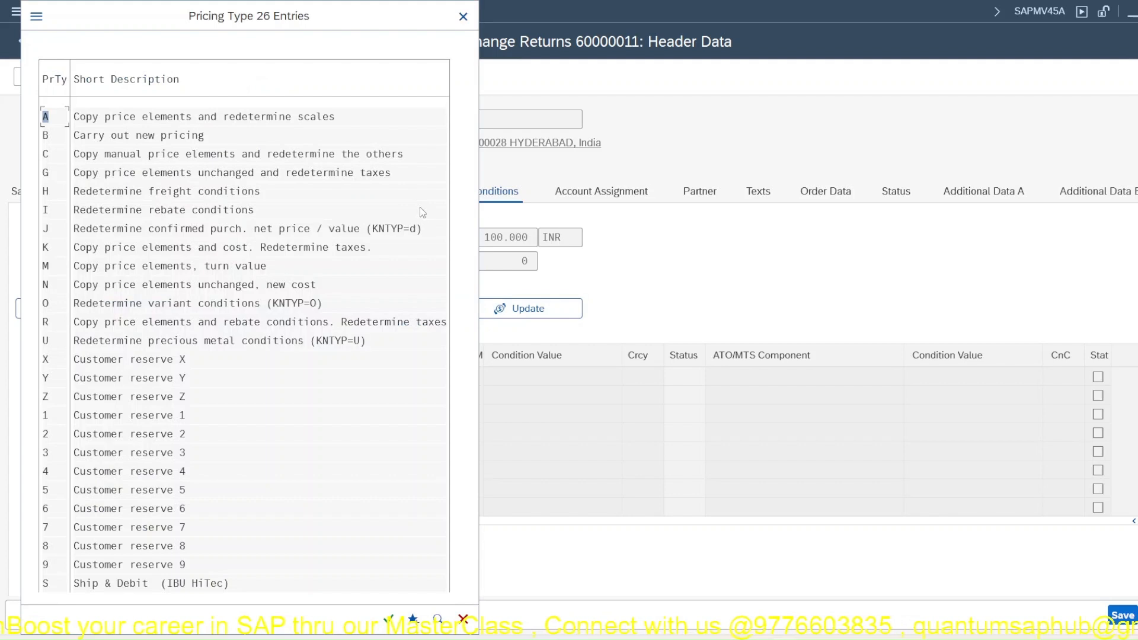
pyautogui.click(151, 138)
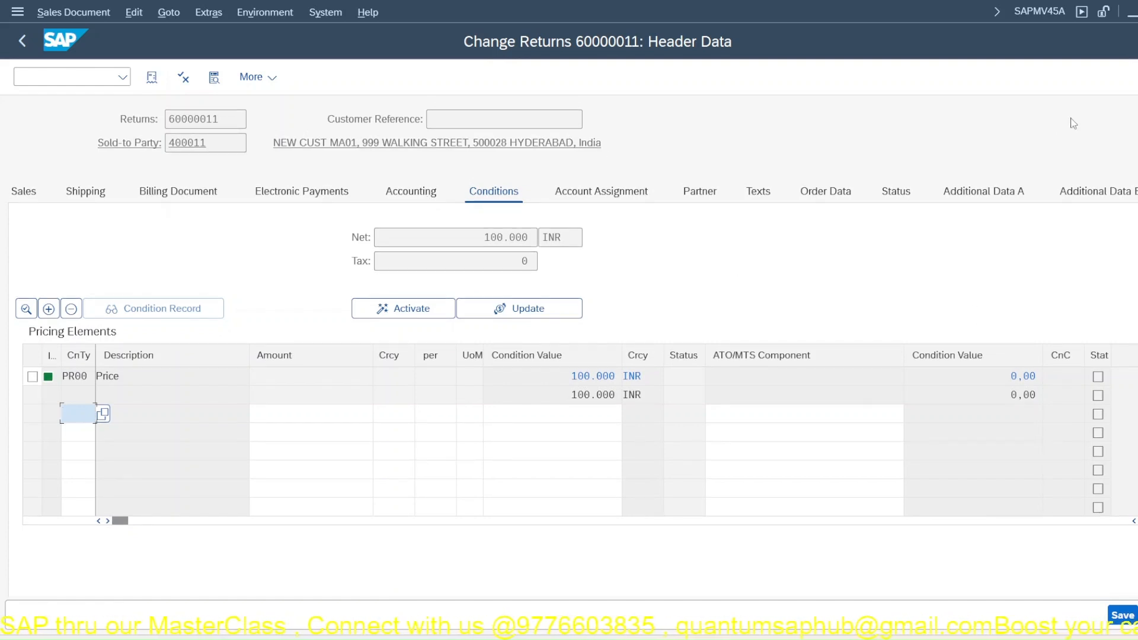
pyautogui.rightClick(868, 123)
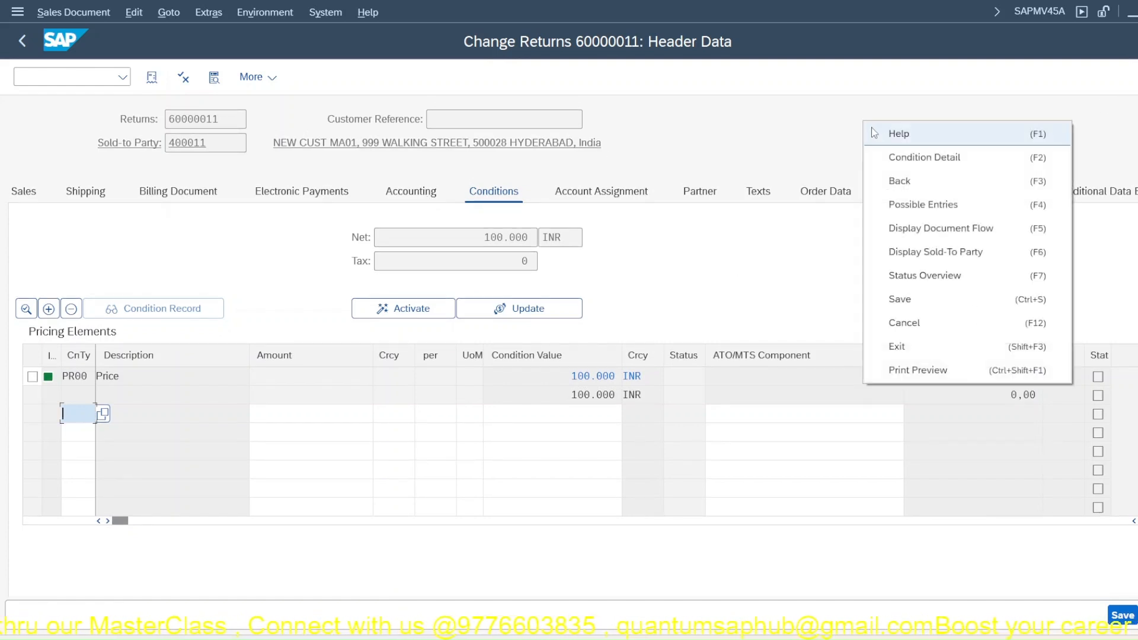
pyautogui.click(895, 181)
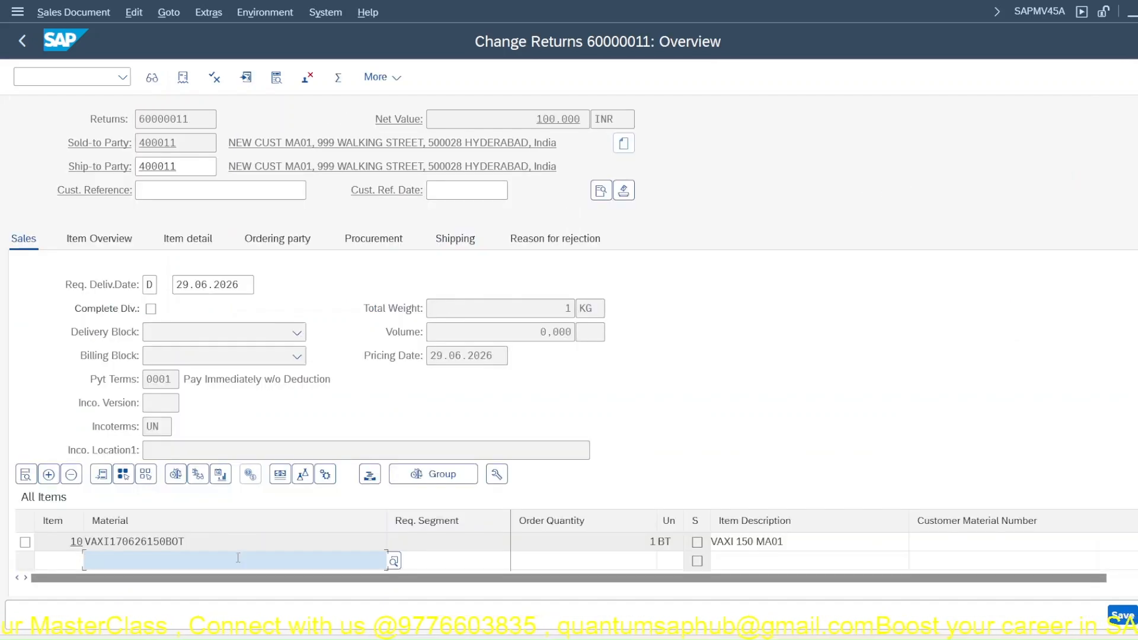
# Step: Examine the pricing analysis in item 10's conditions to identify the pricing procedure used, and return to the document overview
pyautogui.doubleClick(238, 542)
pyautogui.click(380, 217)
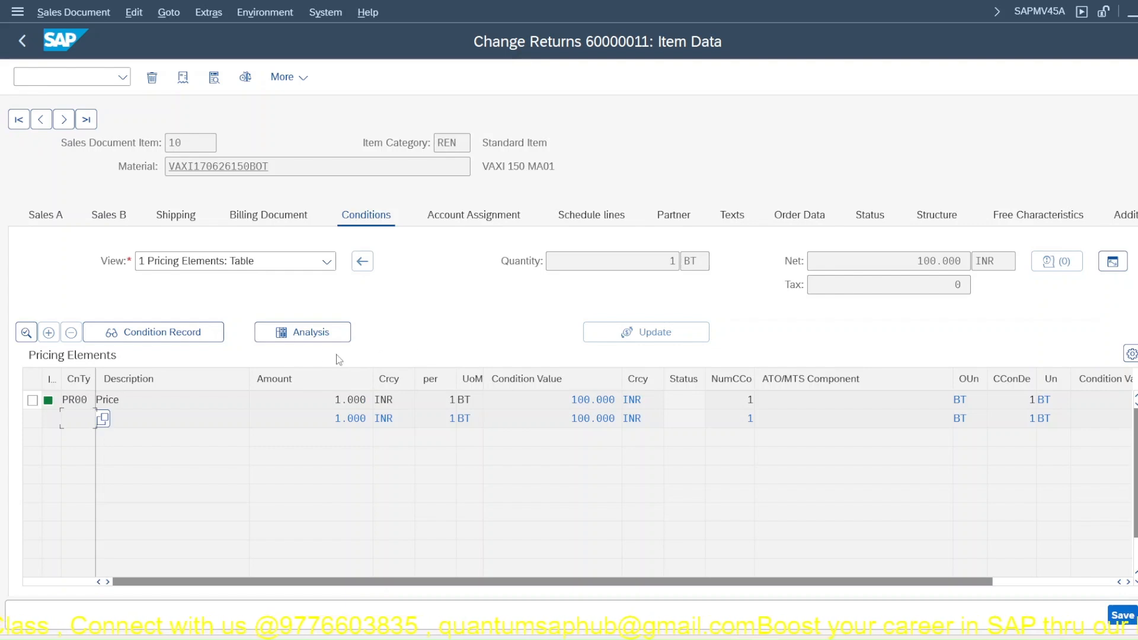
pyautogui.click(315, 336)
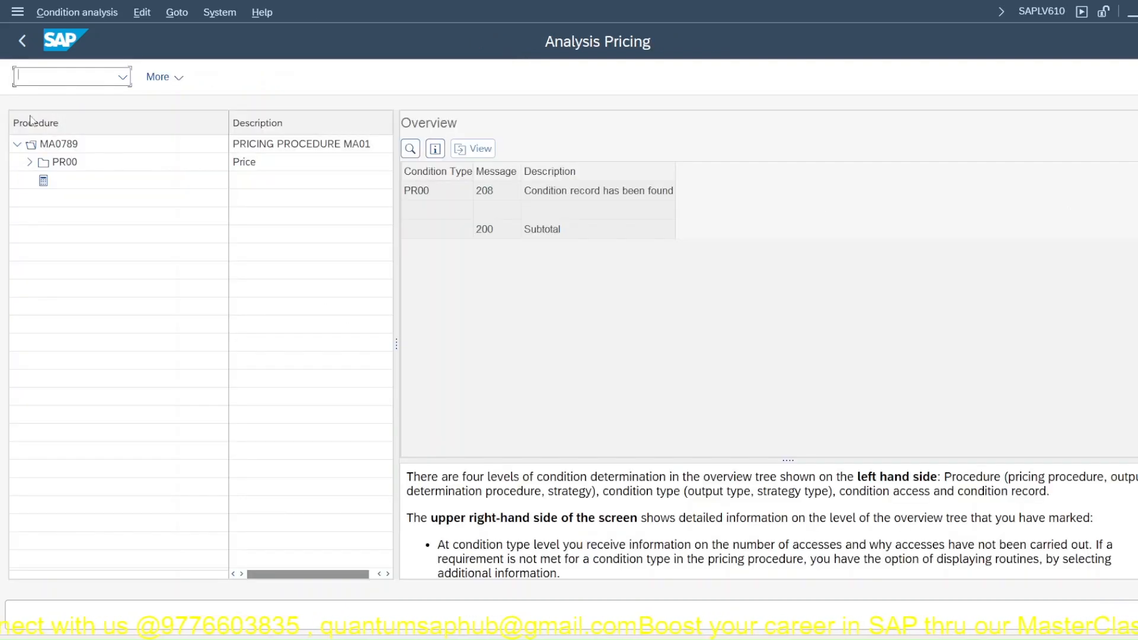
pyautogui.click(63, 149)
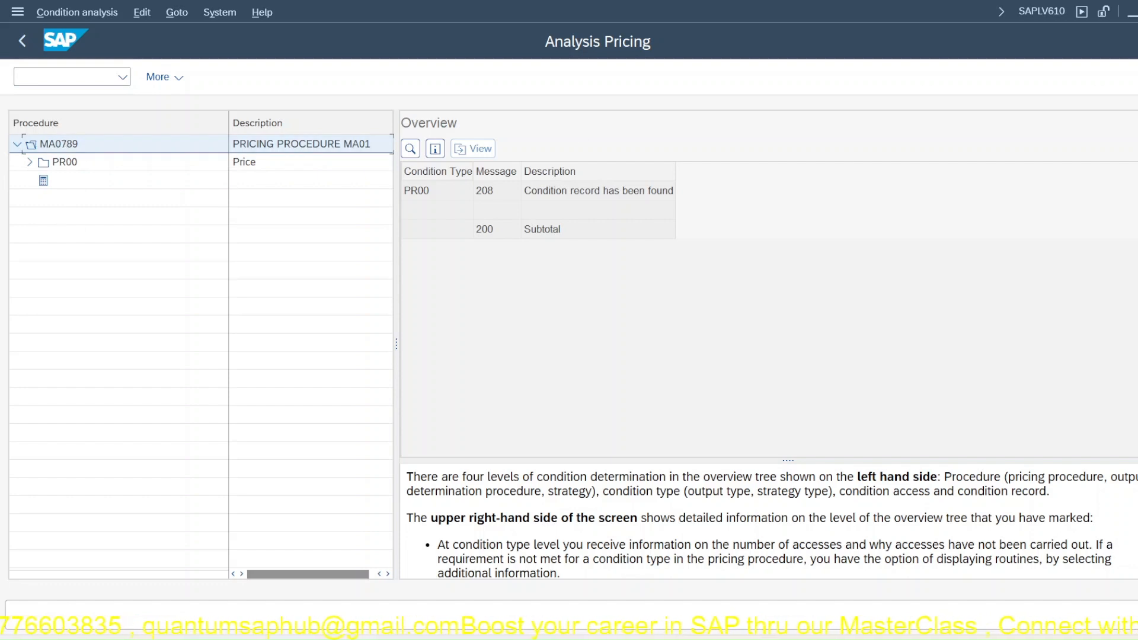
pyautogui.rightClick(335, 76)
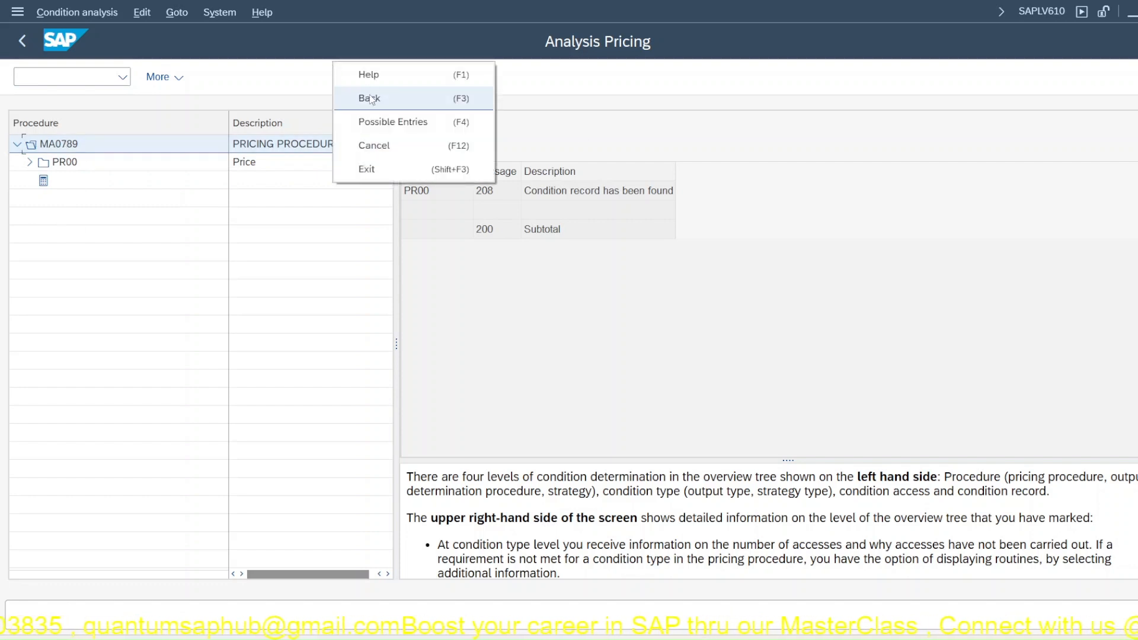
pyautogui.click(372, 99)
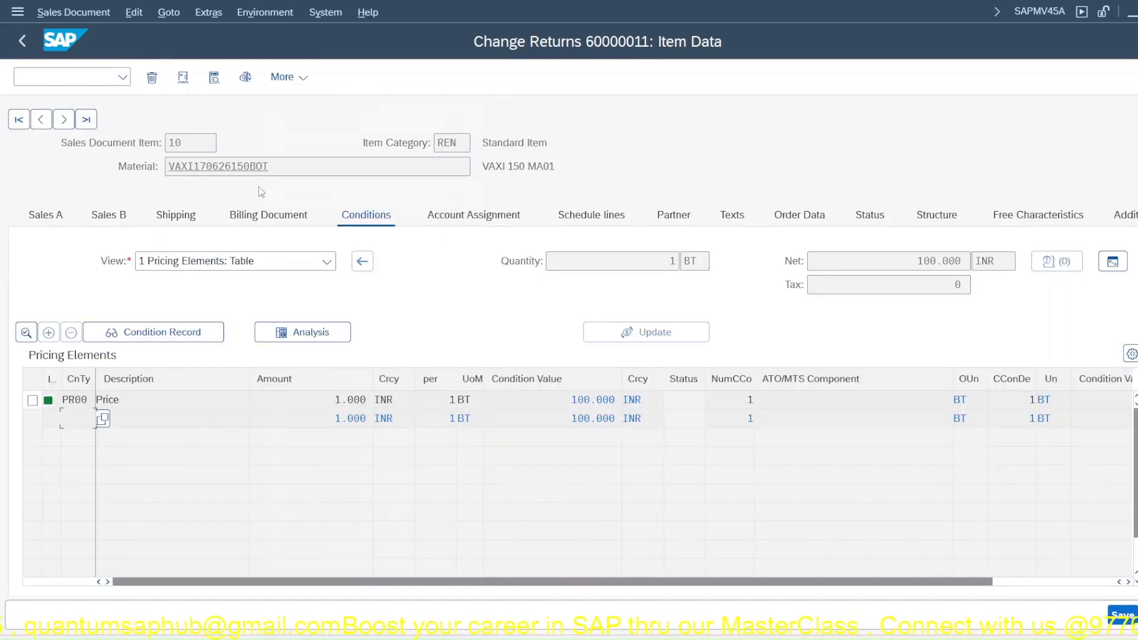
pyautogui.rightClick(261, 192)
pyautogui.click(290, 99)
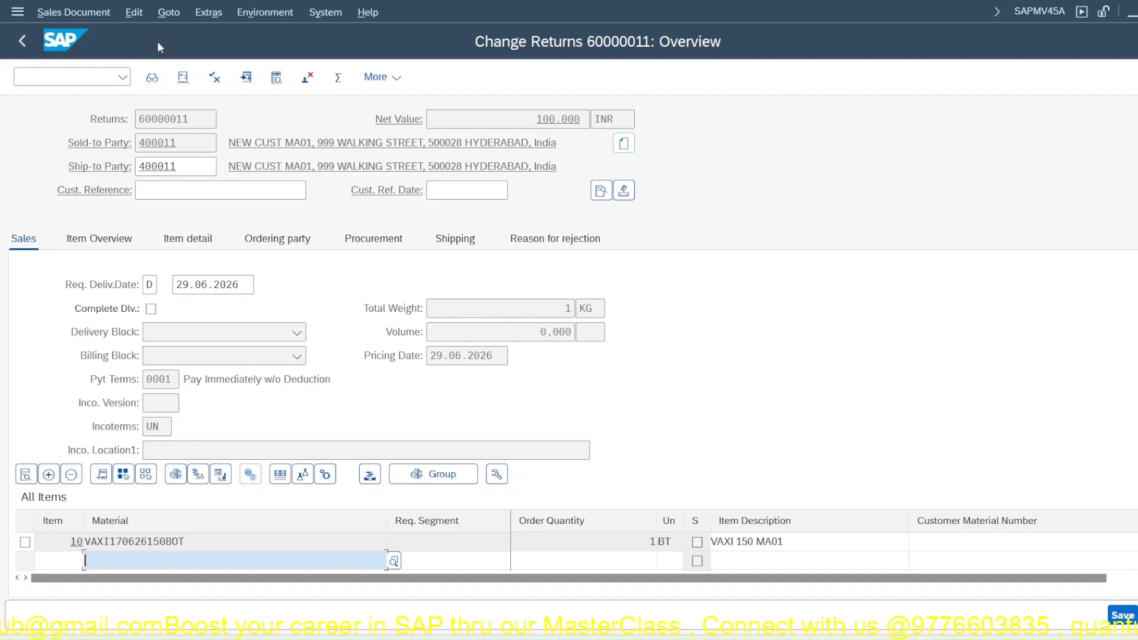
# Step: Reopen the returns document's header sales data and check its order type and sales area
pyautogui.click(71, 13)
pyautogui.click(370, 288)
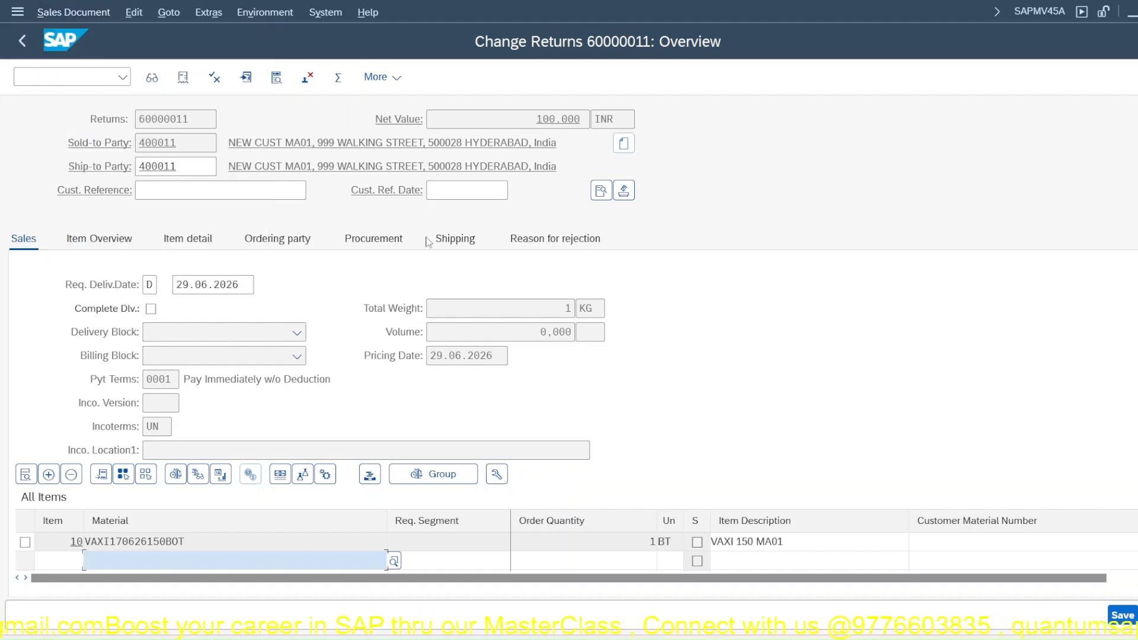
pyautogui.click(600, 190)
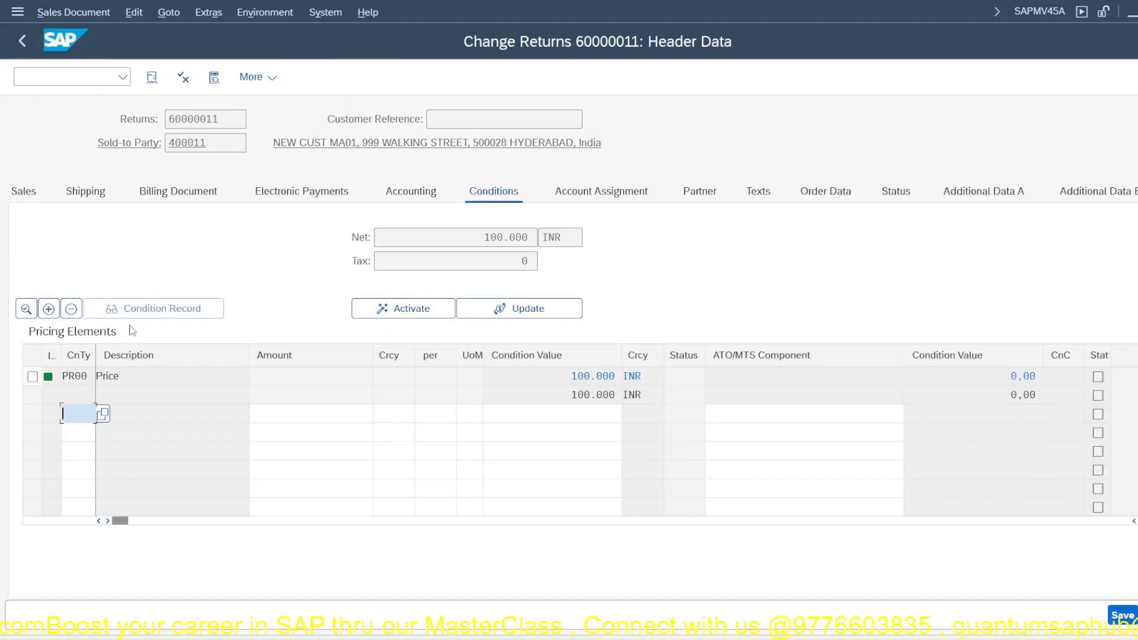
pyautogui.click(21, 193)
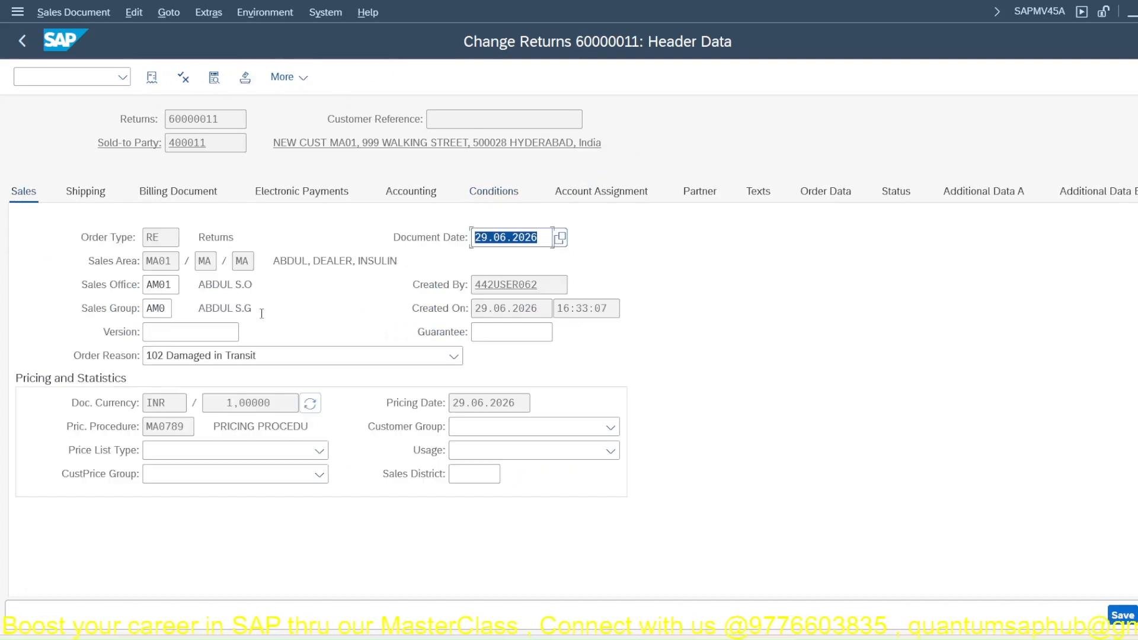
pyautogui.click(165, 243)
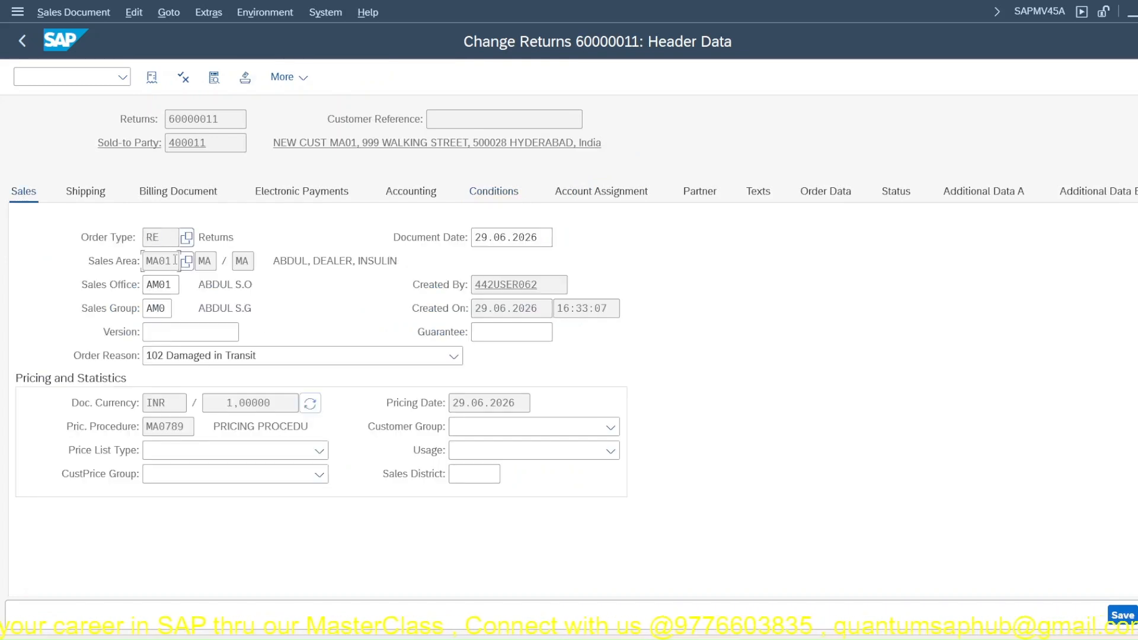
# Step: Switch to the pricing procedure determination session, save the JP00/JP/JP entry, and return to the determination overview
pyautogui.click(790, 638)
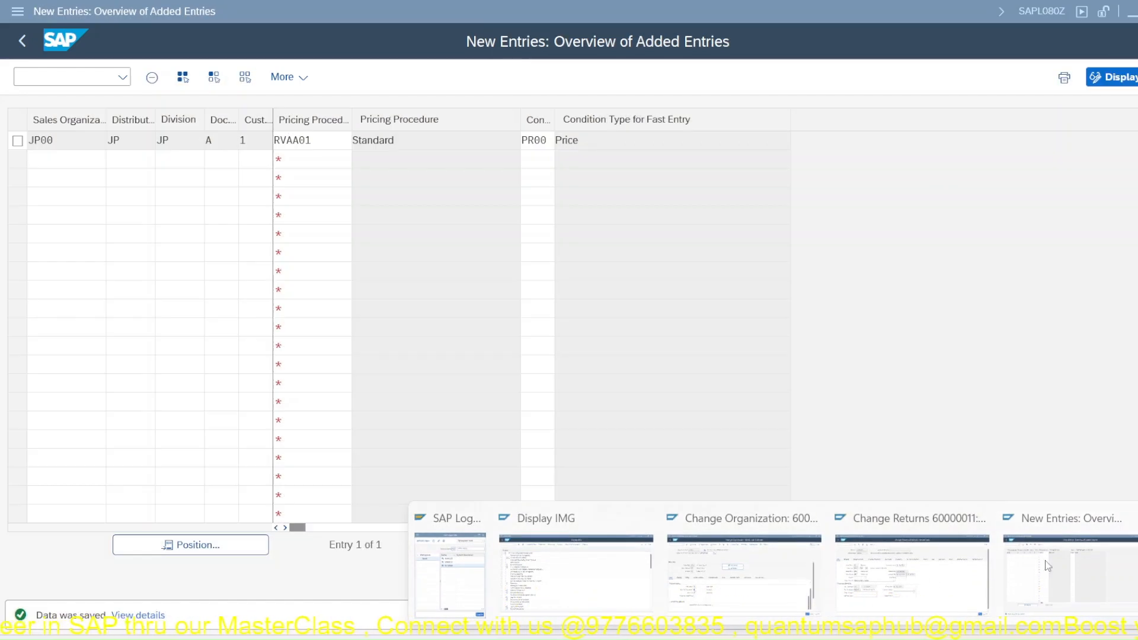
pyautogui.click(1048, 564)
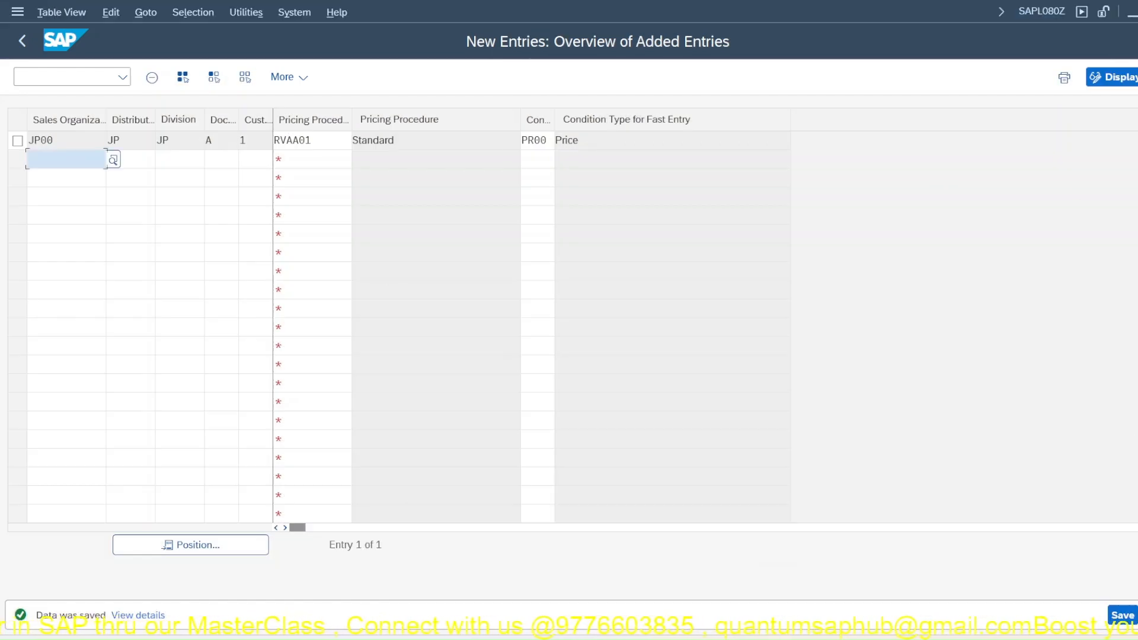
pyautogui.hotkey('ctrl', 's')
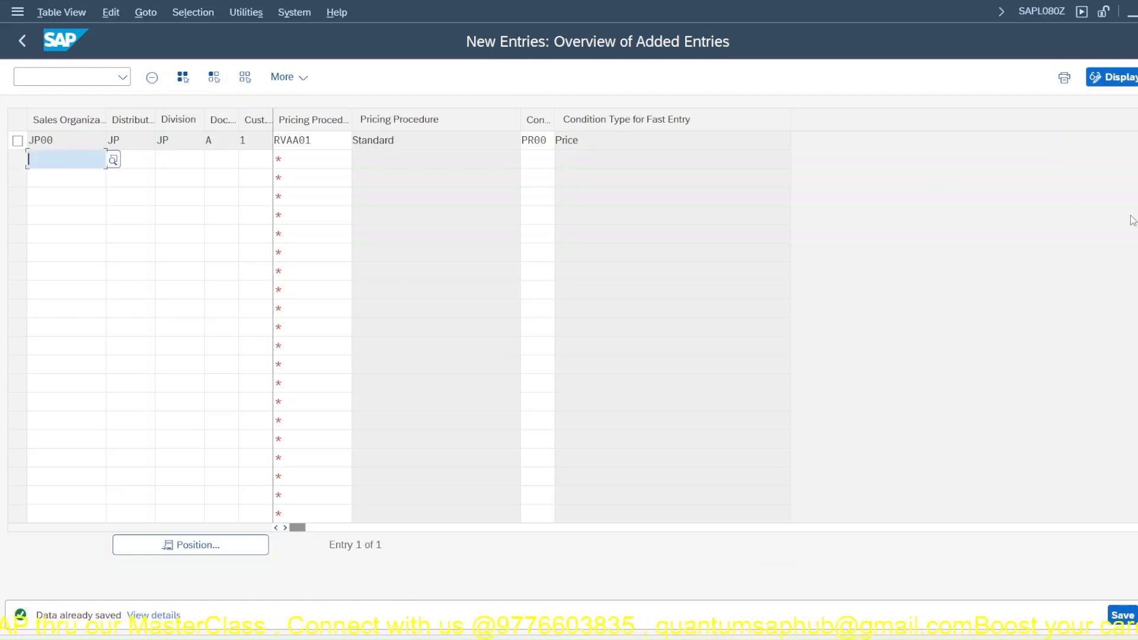
pyautogui.press('F3')
# Step: Position the pricing procedure determination overview at sales organization MA01
pyautogui.click(196, 545)
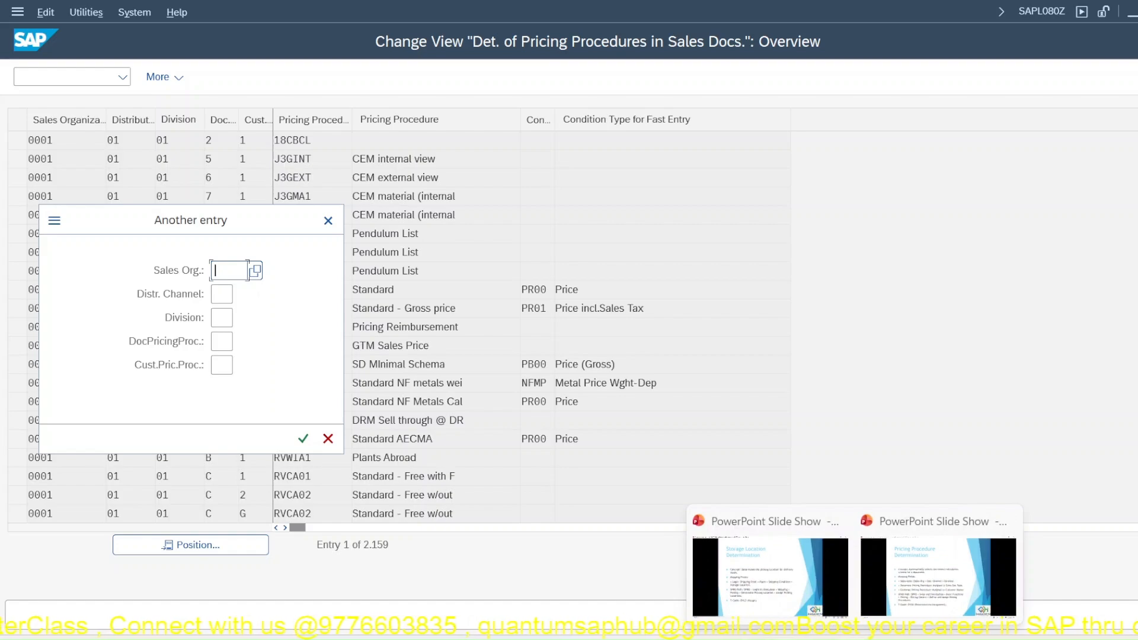
pyautogui.click(787, 639)
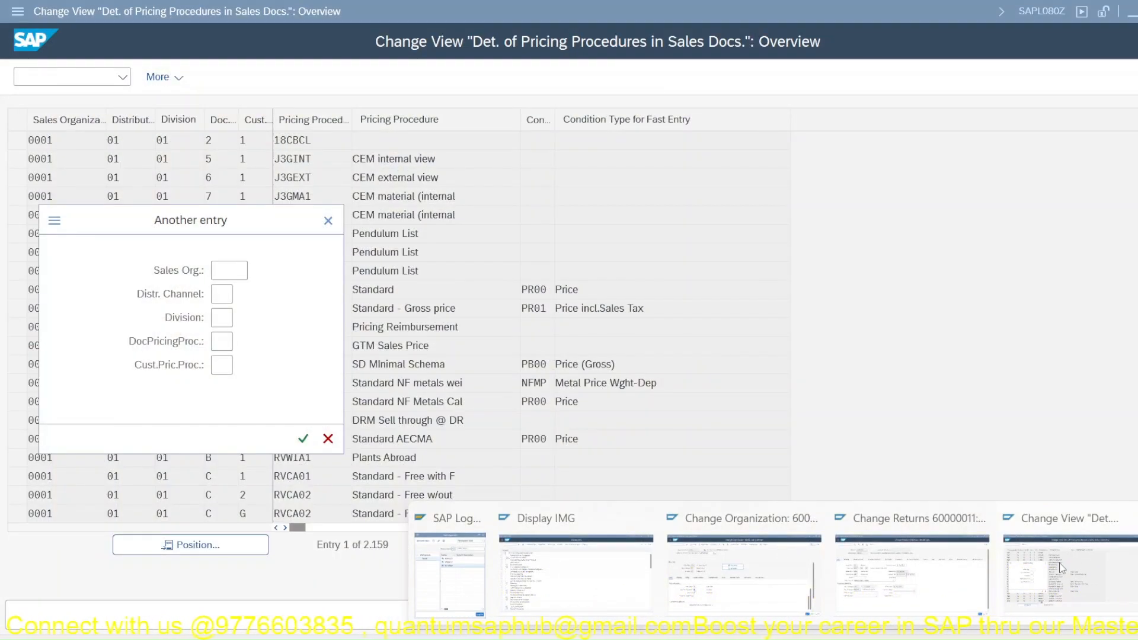
pyautogui.moveTo(887, 567)
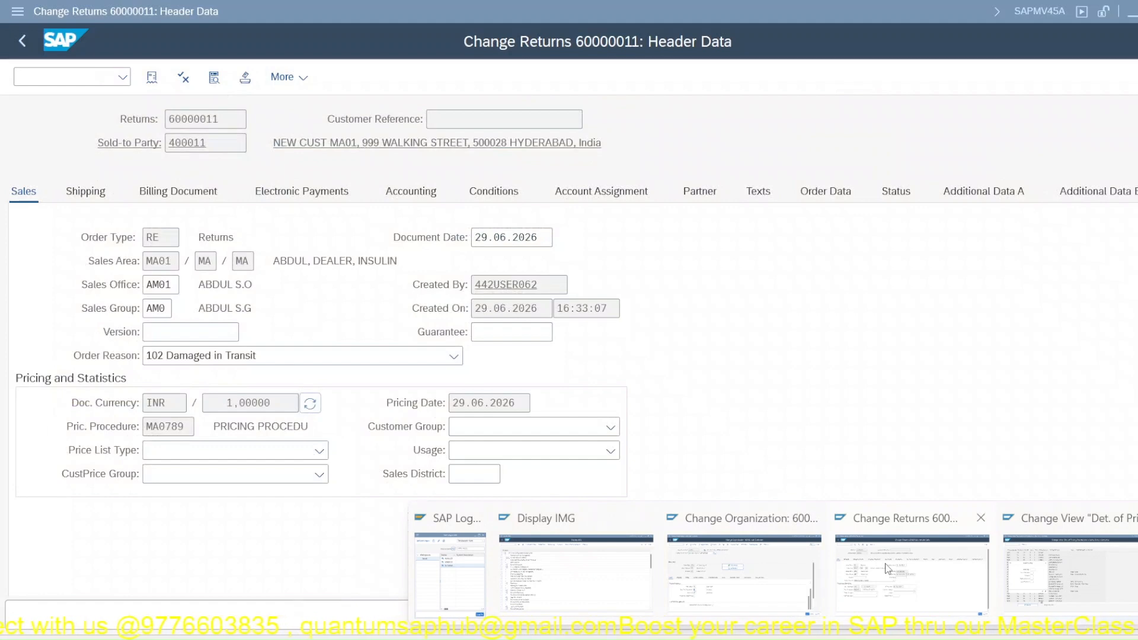
pyautogui.moveTo(1052, 572)
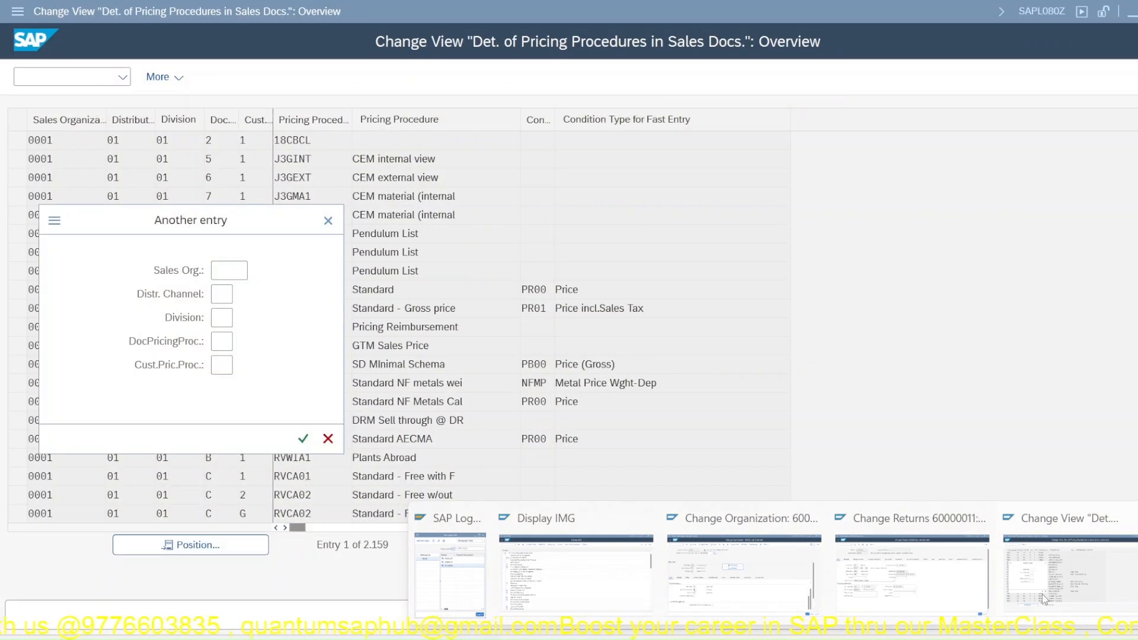
pyautogui.click(1042, 593)
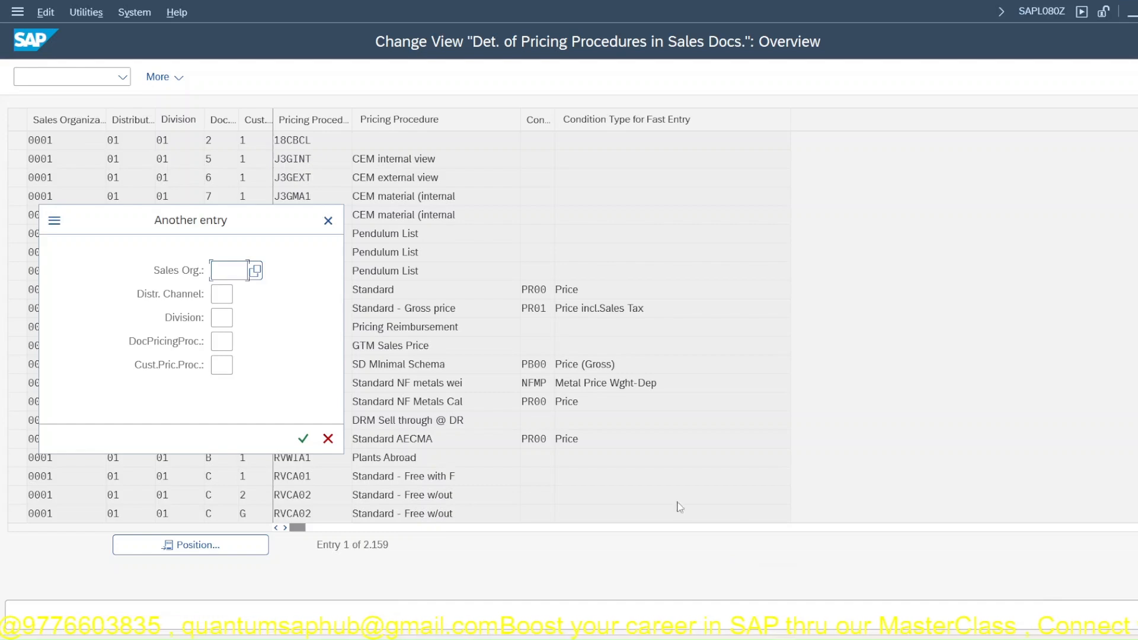
pyautogui.write('ma01')
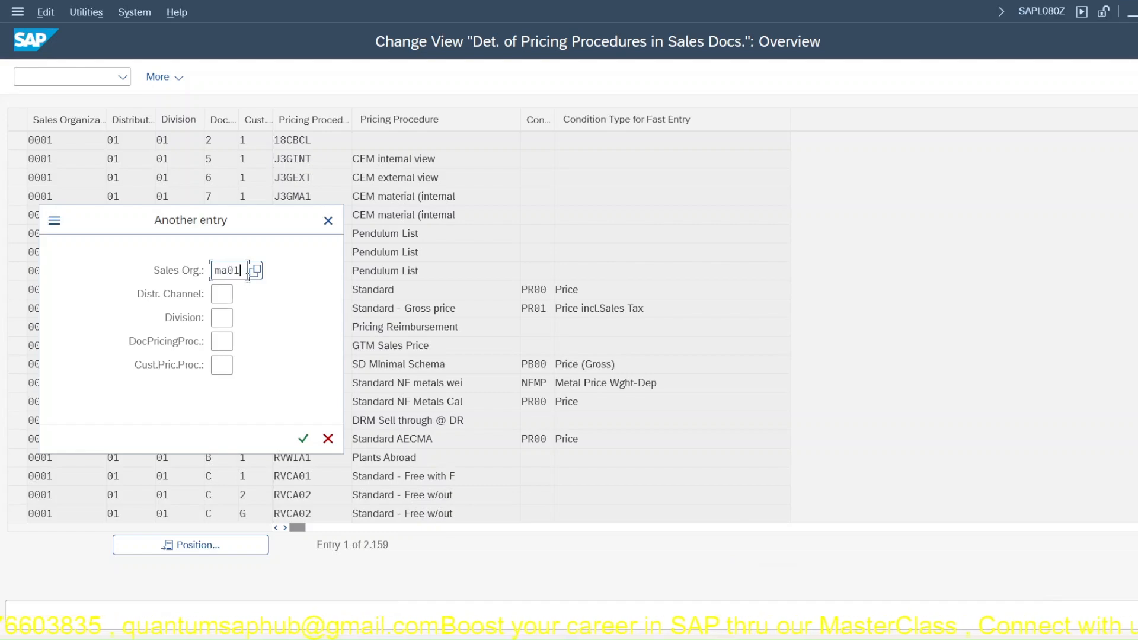
pyautogui.press('Return')
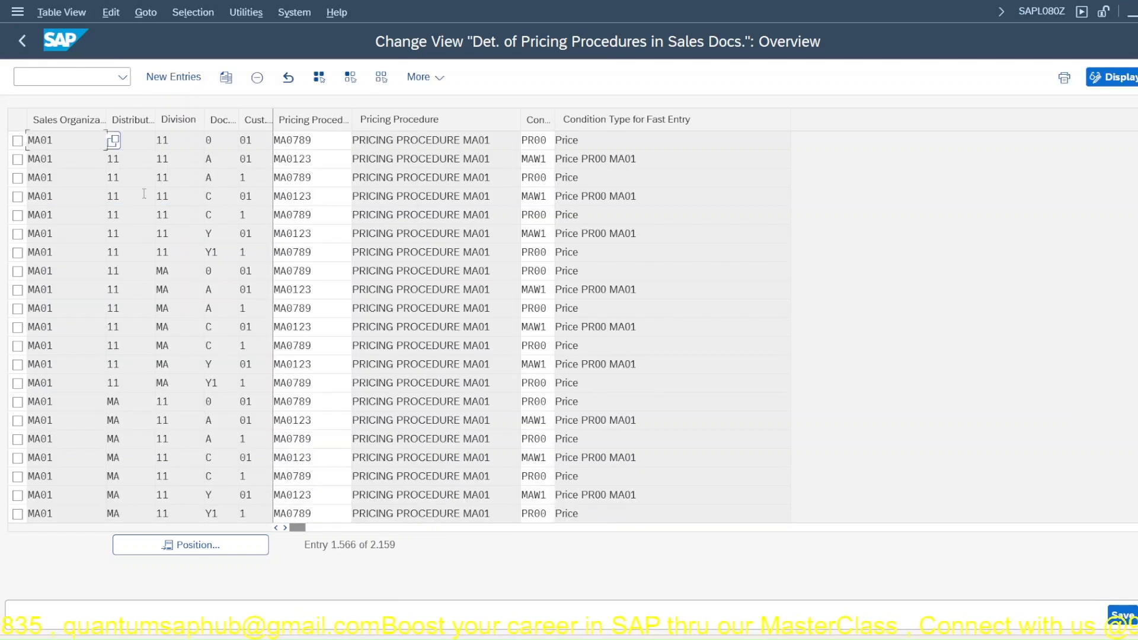
# Step: Locate the determination entries for sales organization MA01, distribution channel MA and division MA
pyautogui.press('Tab')
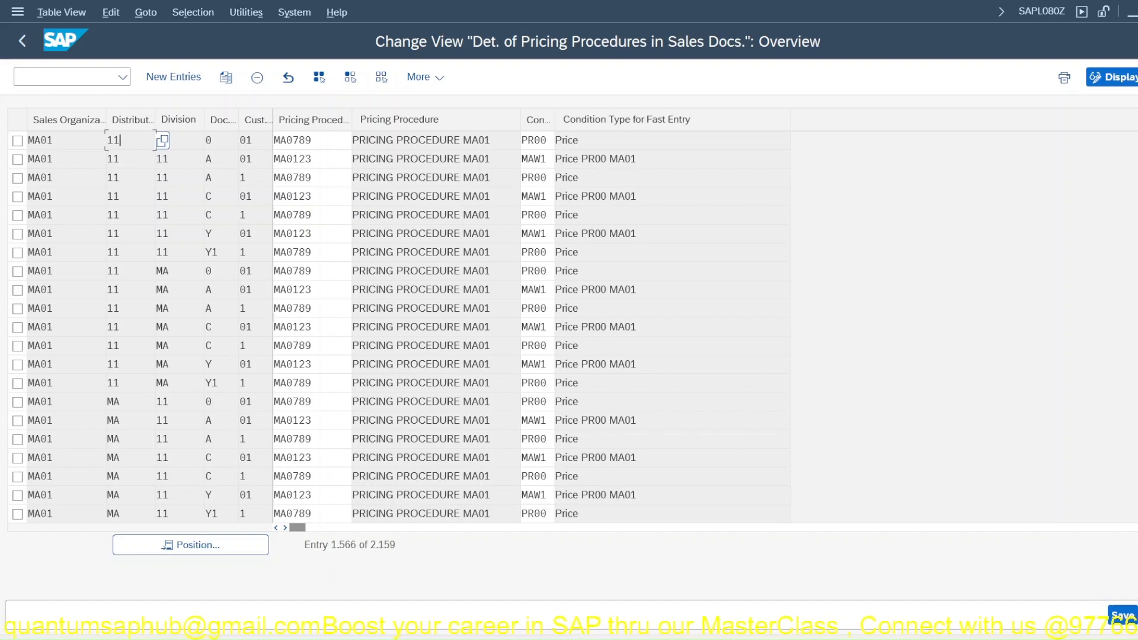
pyautogui.moveTo(739, 580)
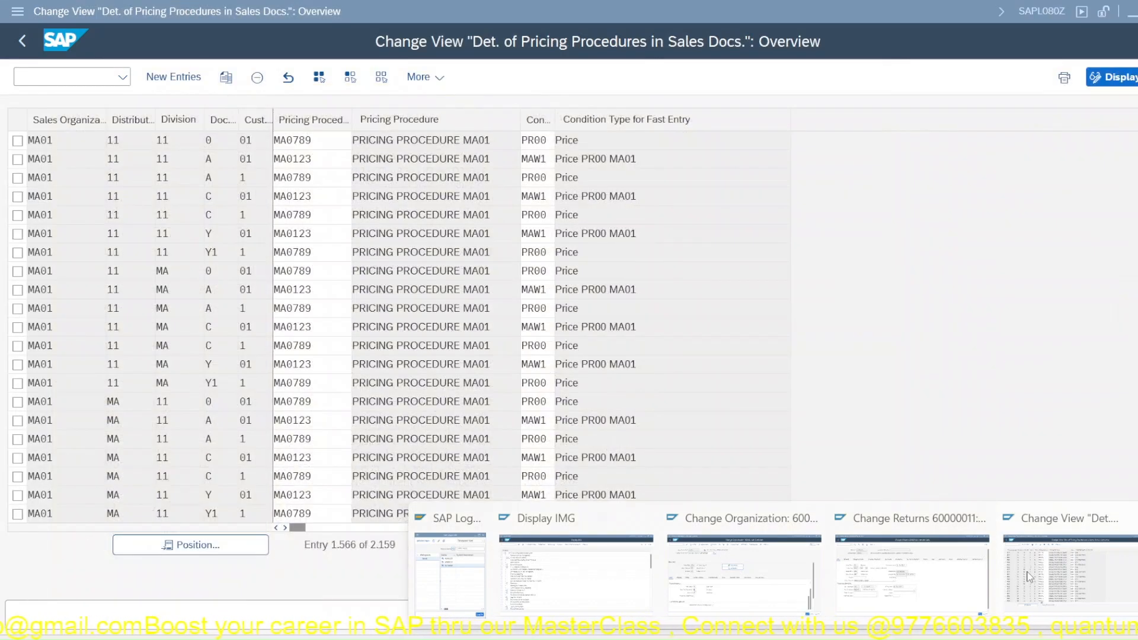
pyautogui.click(1028, 577)
pyautogui.scroll(-3, 170, 429)
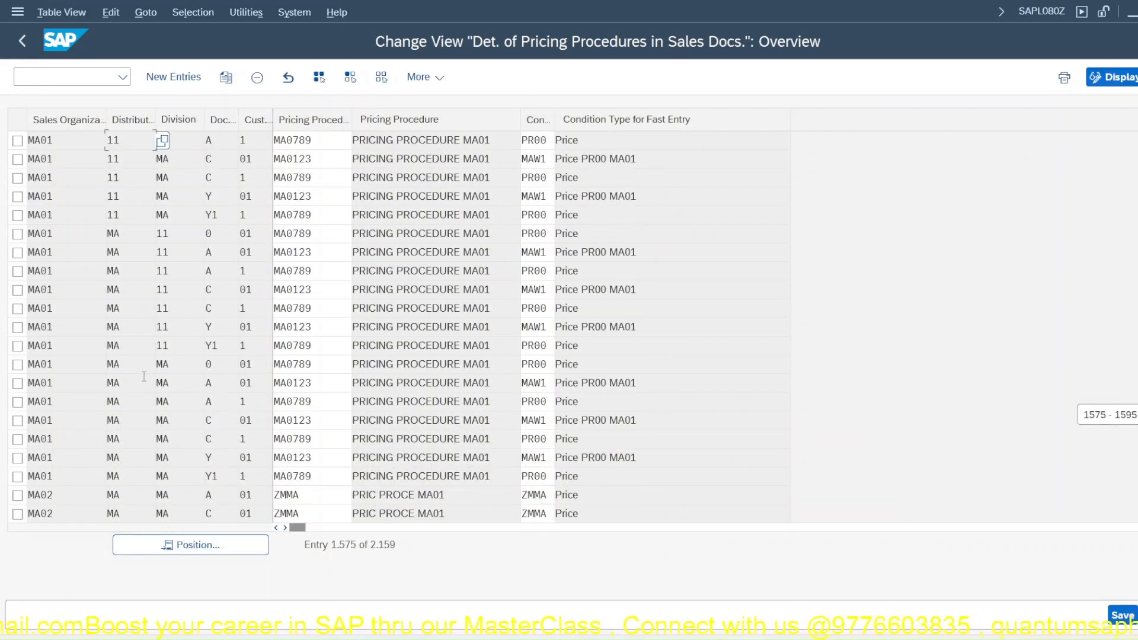
pyautogui.click(111, 370)
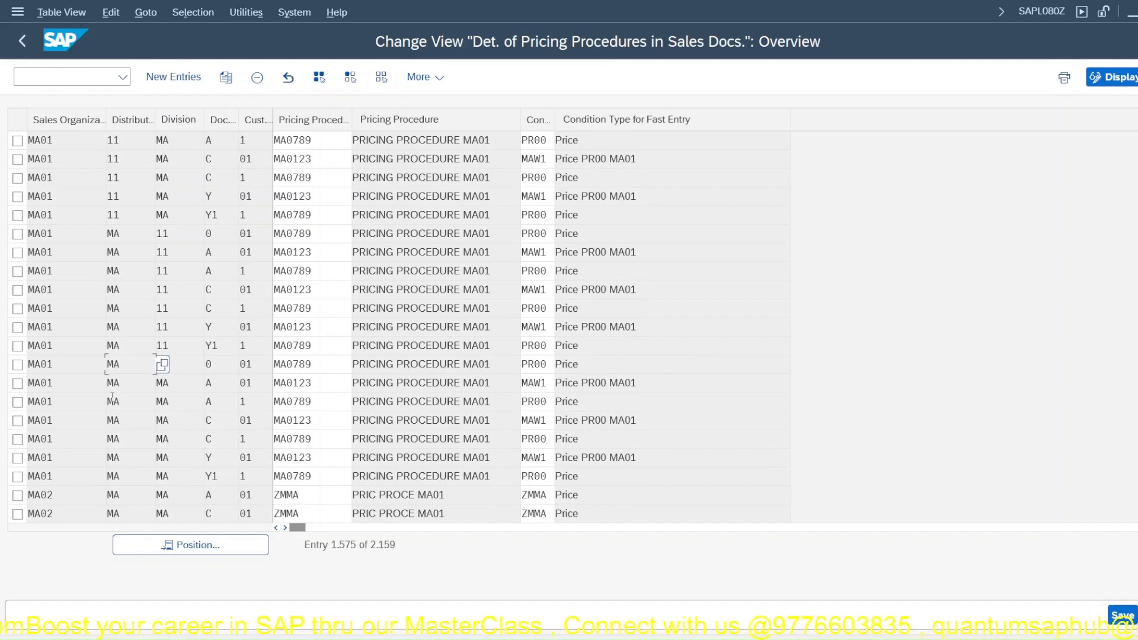
# Step: Switch to the returns document, check the order type in its header sales data, and return to the document overview
pyautogui.click(797, 638)
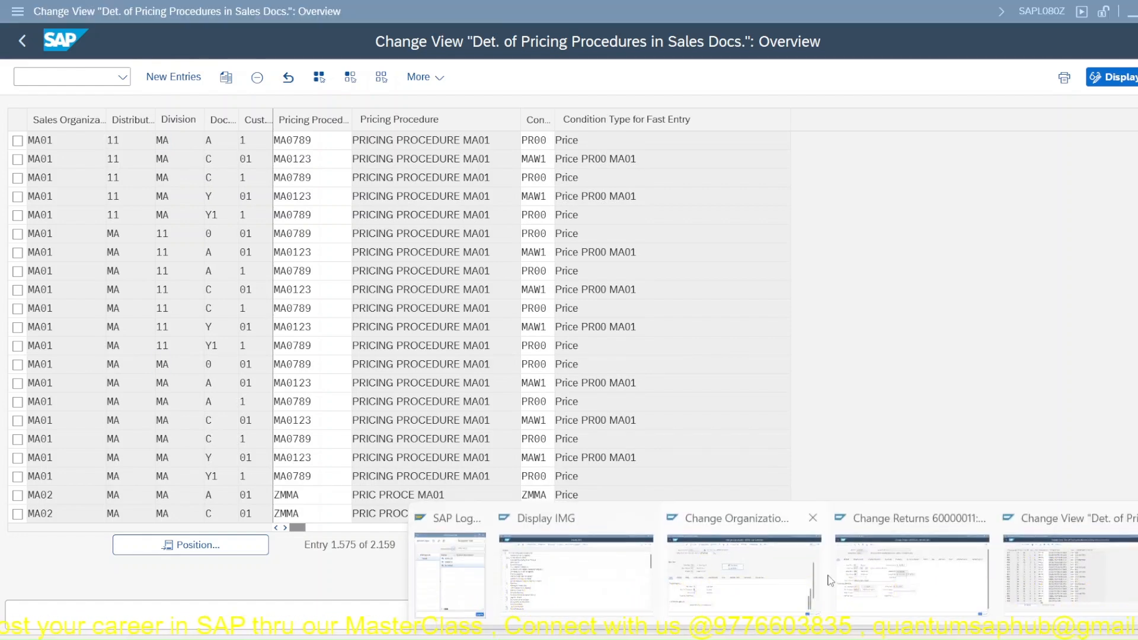
pyautogui.click(852, 561)
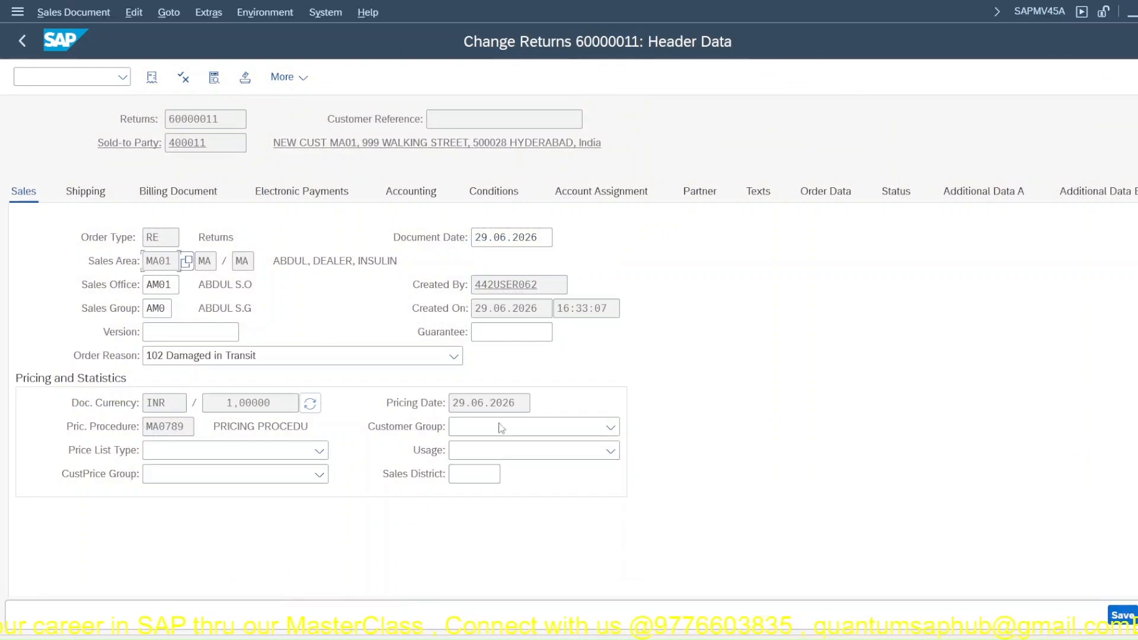
pyautogui.click(171, 238)
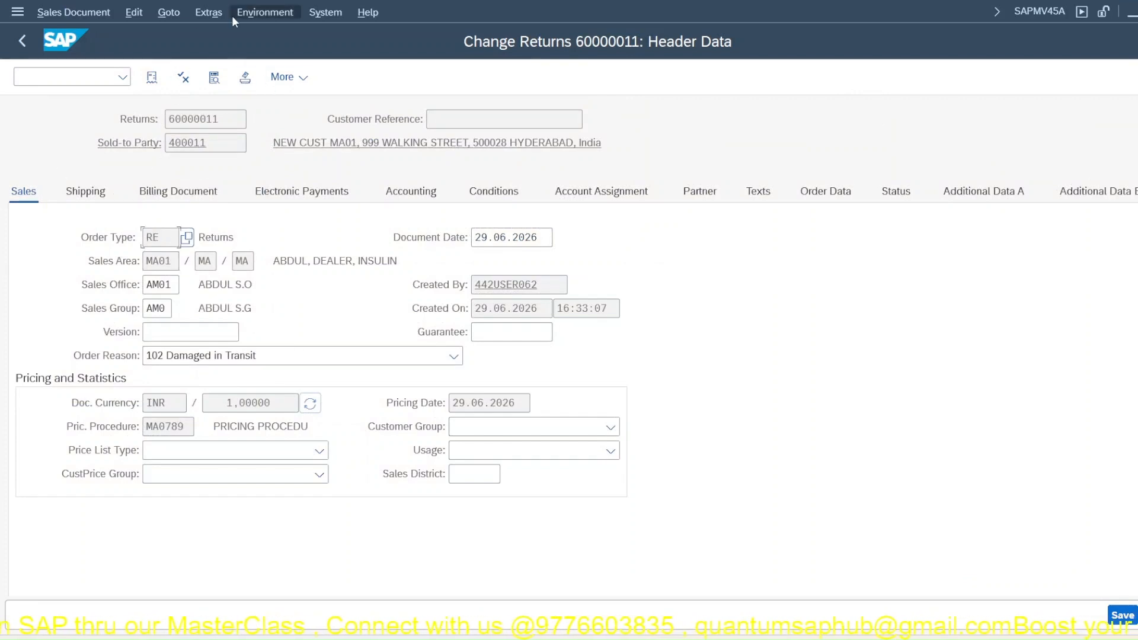
pyautogui.rightClick(428, 87)
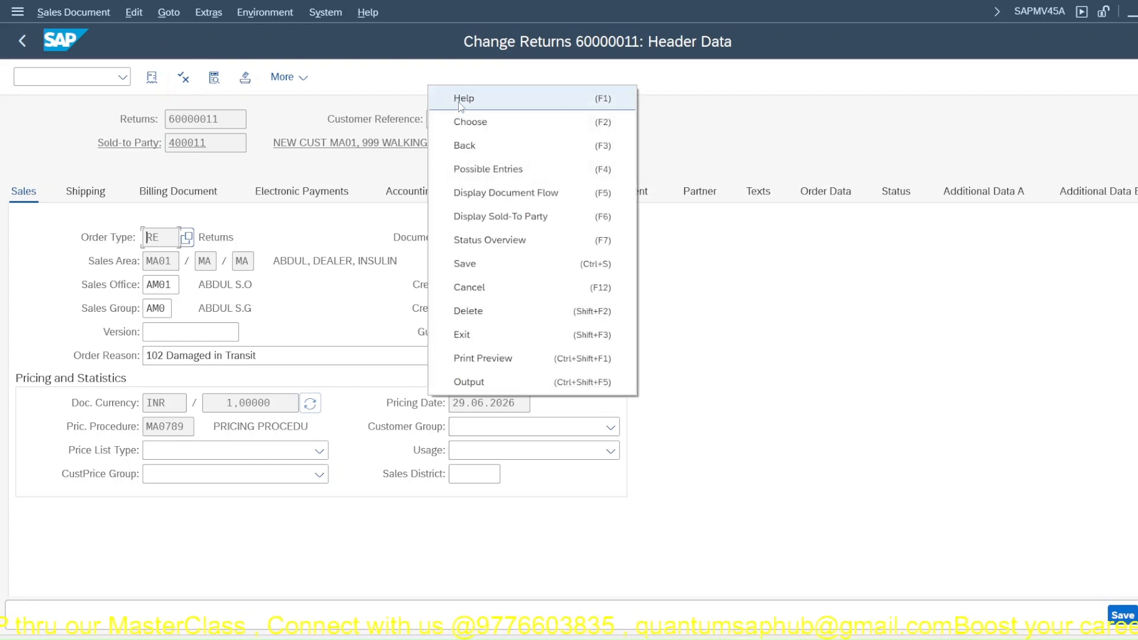
pyautogui.click(462, 142)
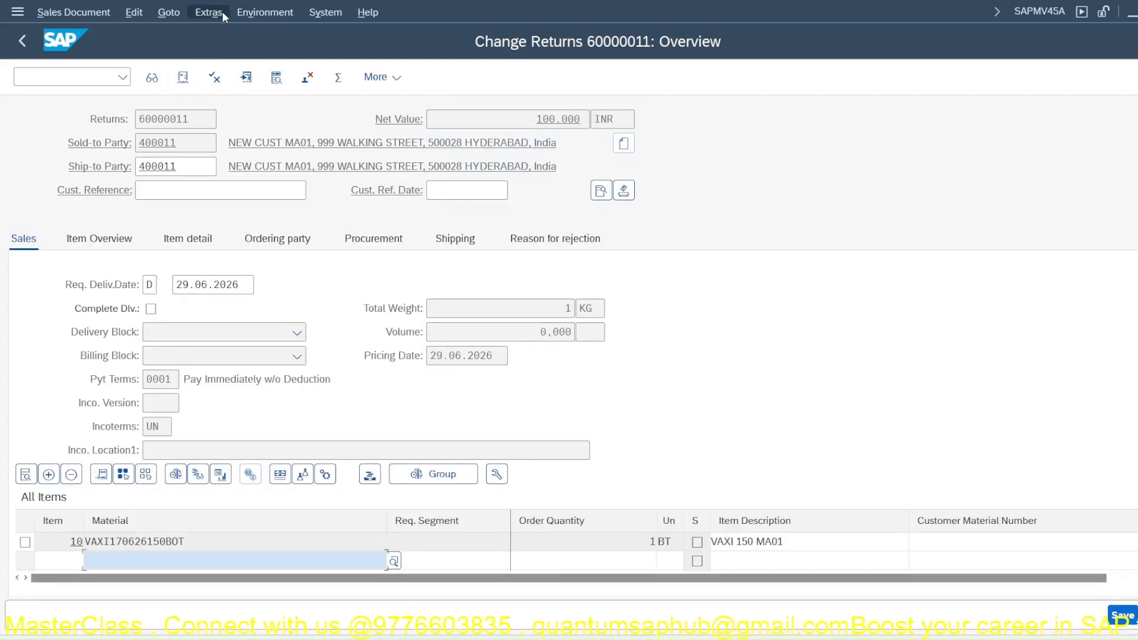
# Step: Display the sold-to party's master record from the returns document, look through its order, shipping and billing data, and return to the document
pyautogui.click(263, 12)
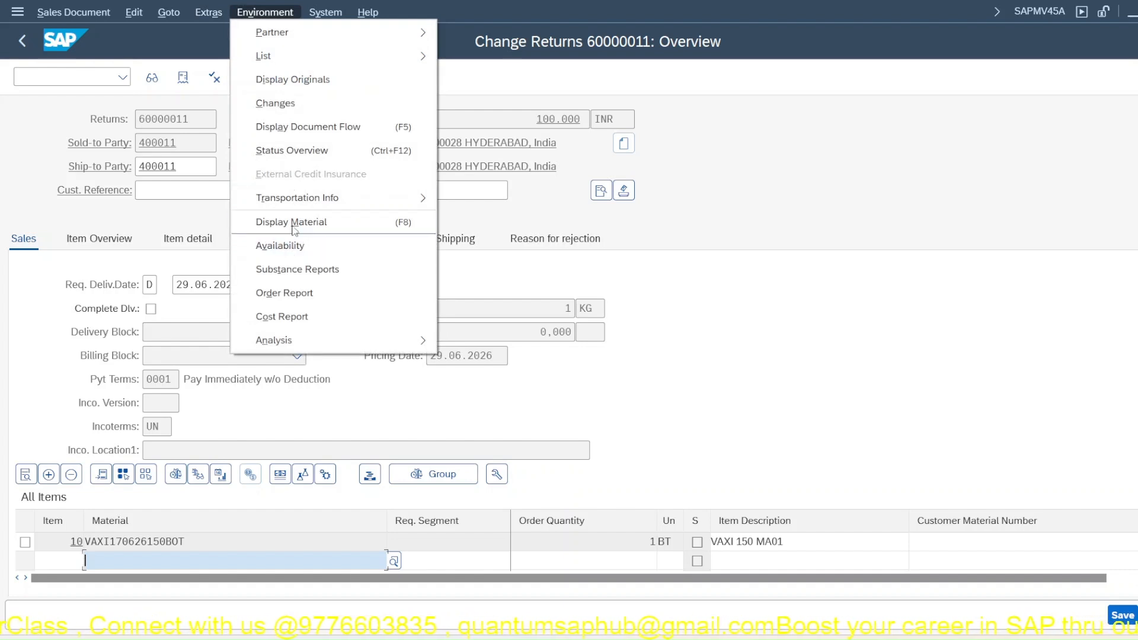
pyautogui.moveTo(415, 32)
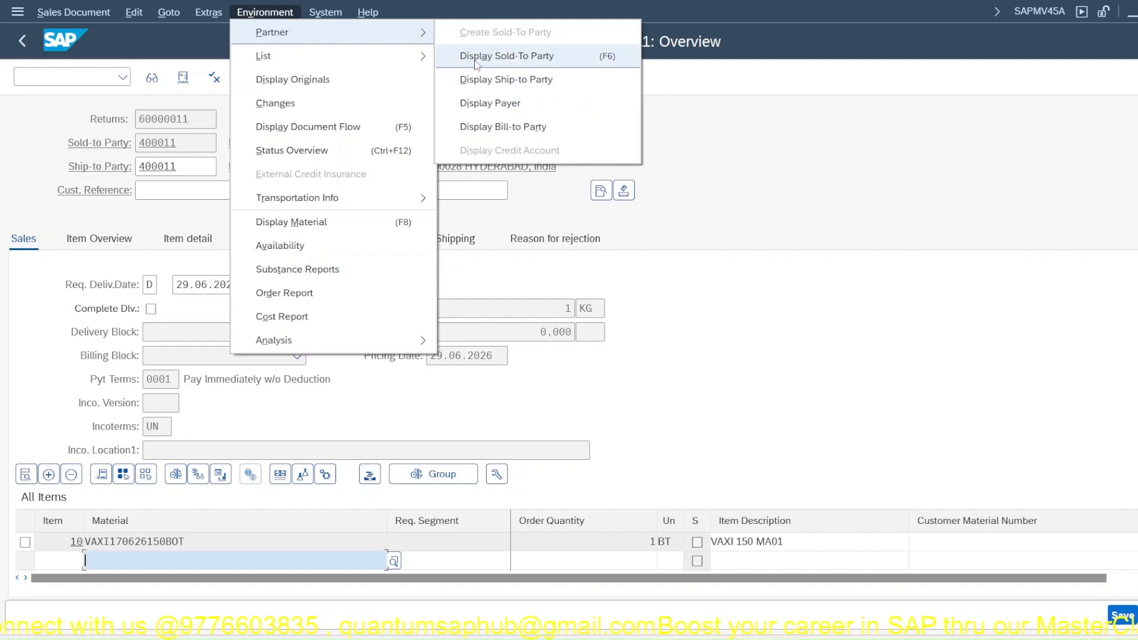
pyautogui.click(491, 55)
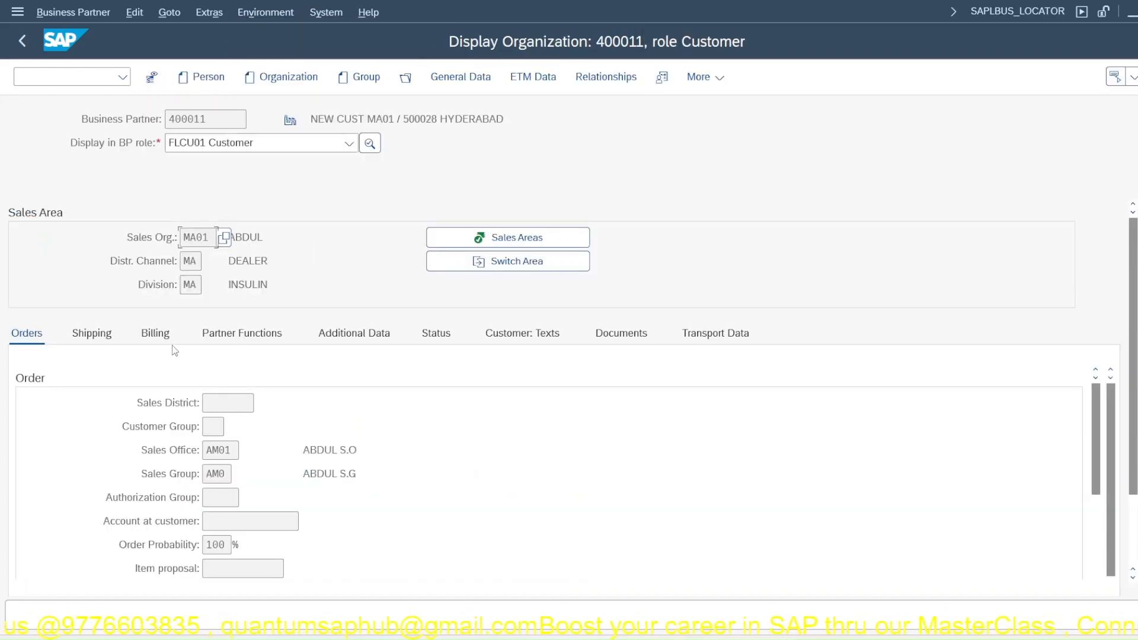
pyautogui.scroll(-2, 125, 453)
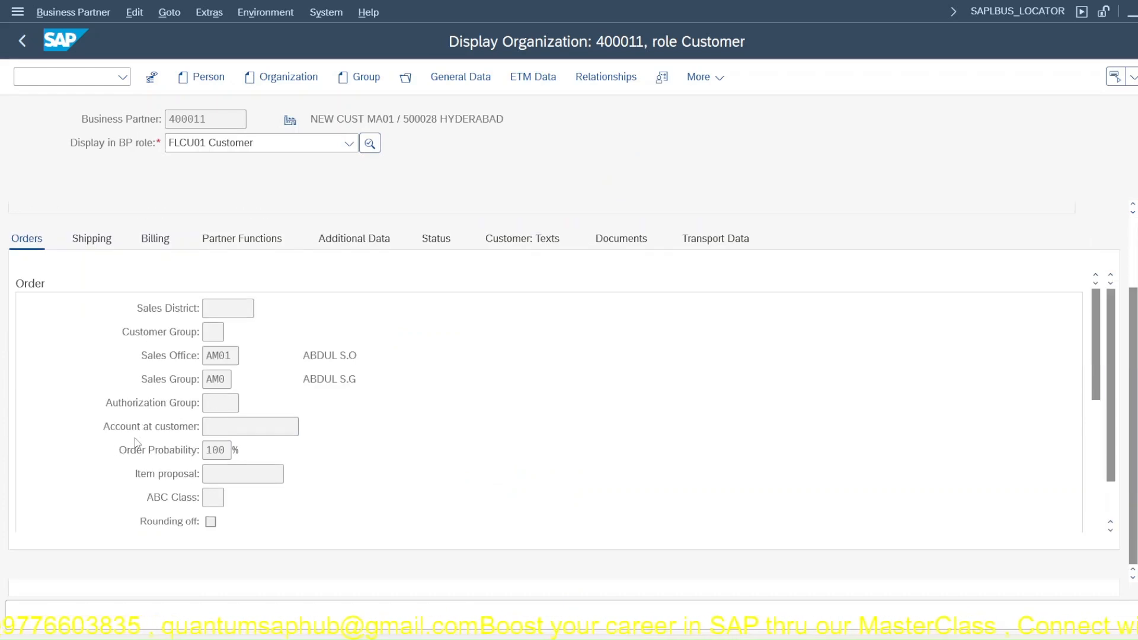
pyautogui.scroll(2, 137, 442)
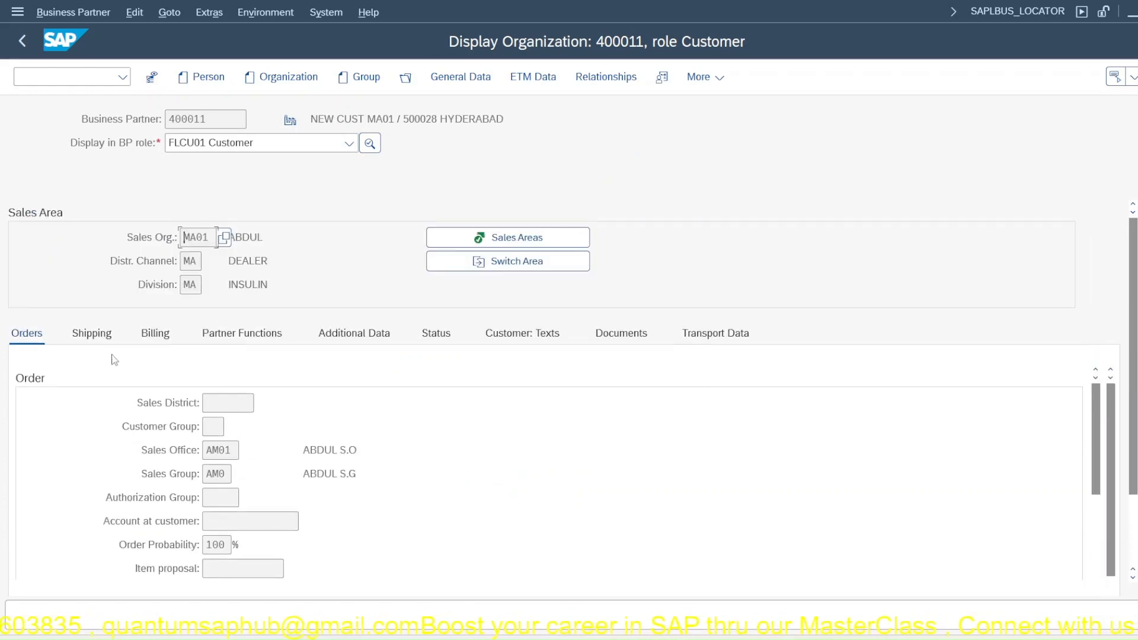
pyautogui.click(101, 336)
pyautogui.click(149, 336)
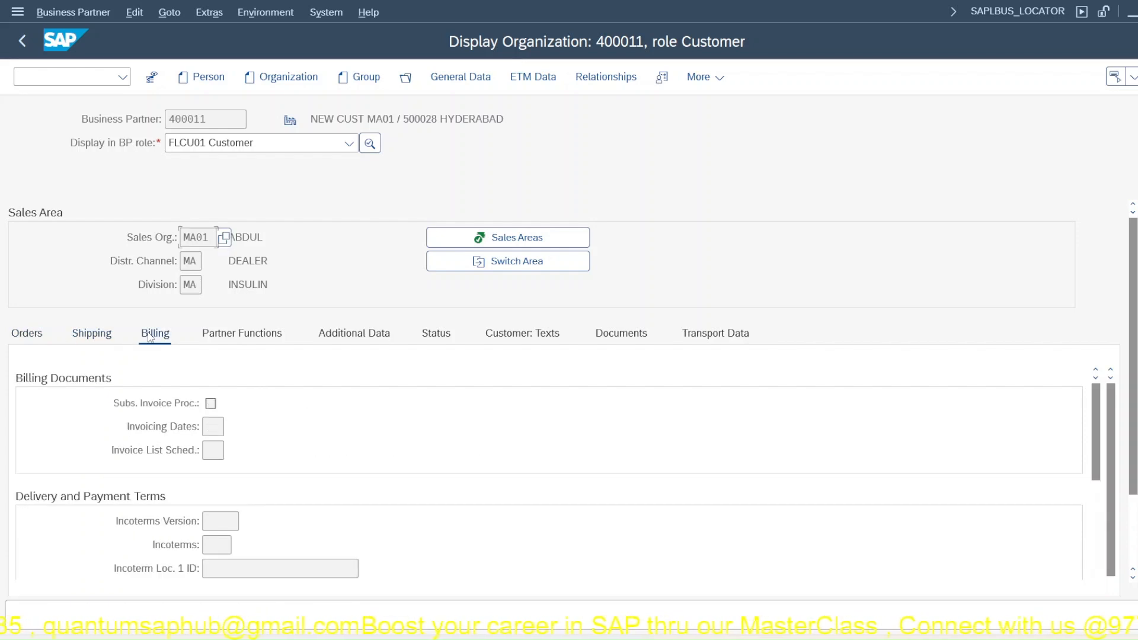
pyautogui.scroll(-2, 169, 434)
pyautogui.scroll(2, 175, 403)
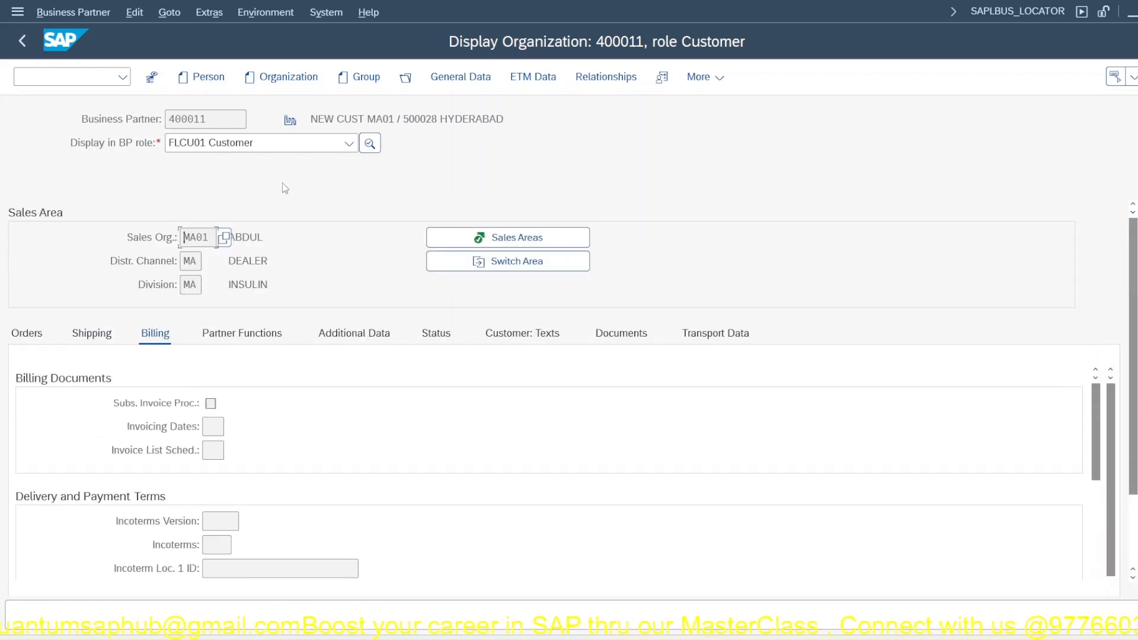
pyautogui.rightClick(283, 190)
pyautogui.click(337, 262)
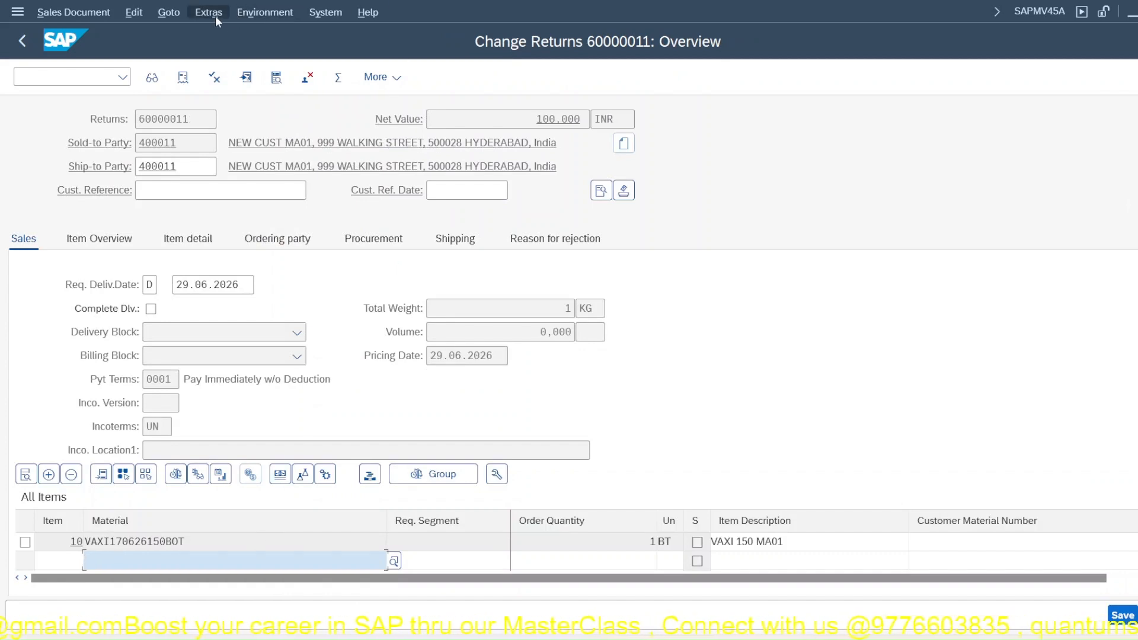
# Step: Display the payer's master record from the returns document and check the customer pricing procedure in its order data
pyautogui.click(264, 13)
pyautogui.moveTo(392, 33)
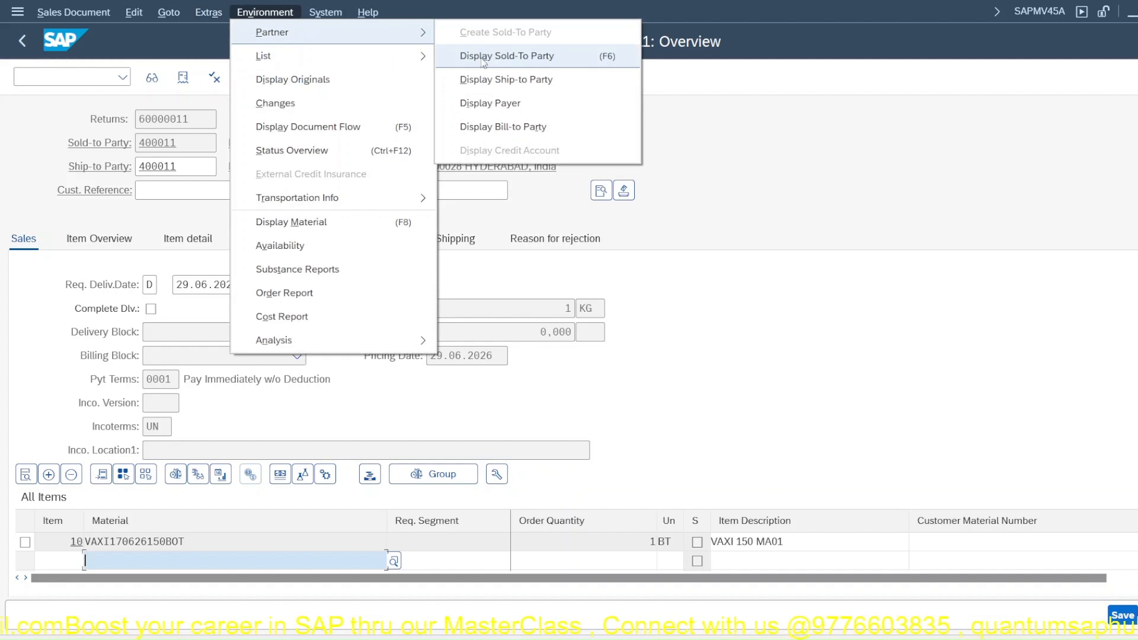
pyautogui.click(484, 104)
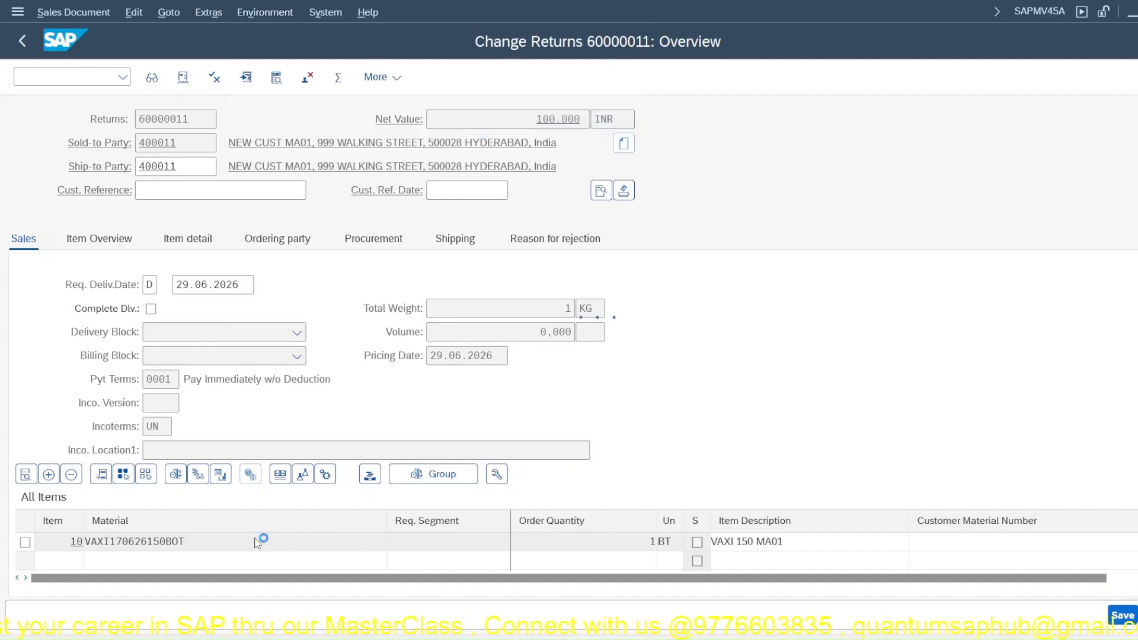
pyautogui.click(46, 339)
pyautogui.scroll(-2, 201, 432)
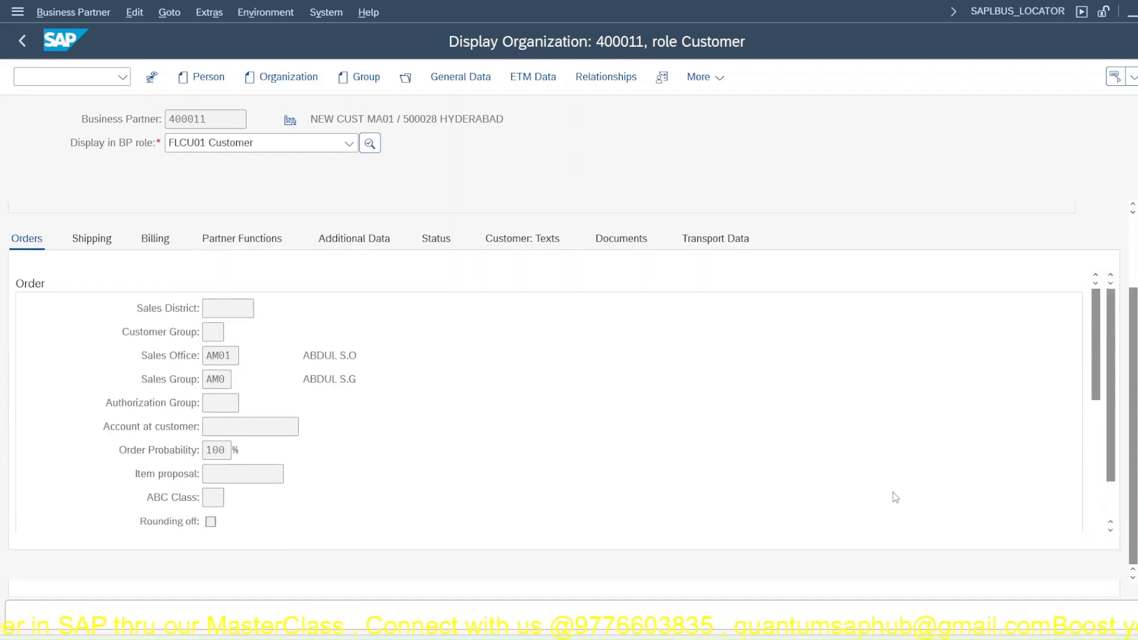
pyautogui.moveTo(1098, 367); pyautogui.dragTo(1098, 479)
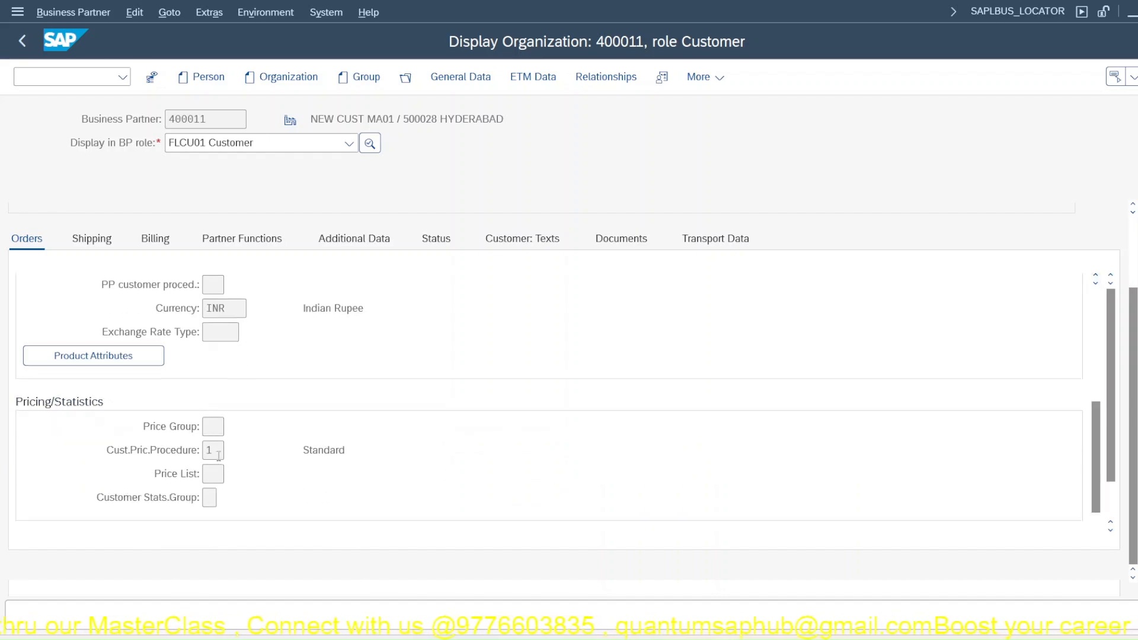
# Step: Compare the customer pricing procedure with the MA01/MA/MA entries in the determination overview, and switch back to the customer record
pyautogui.click(813, 625)
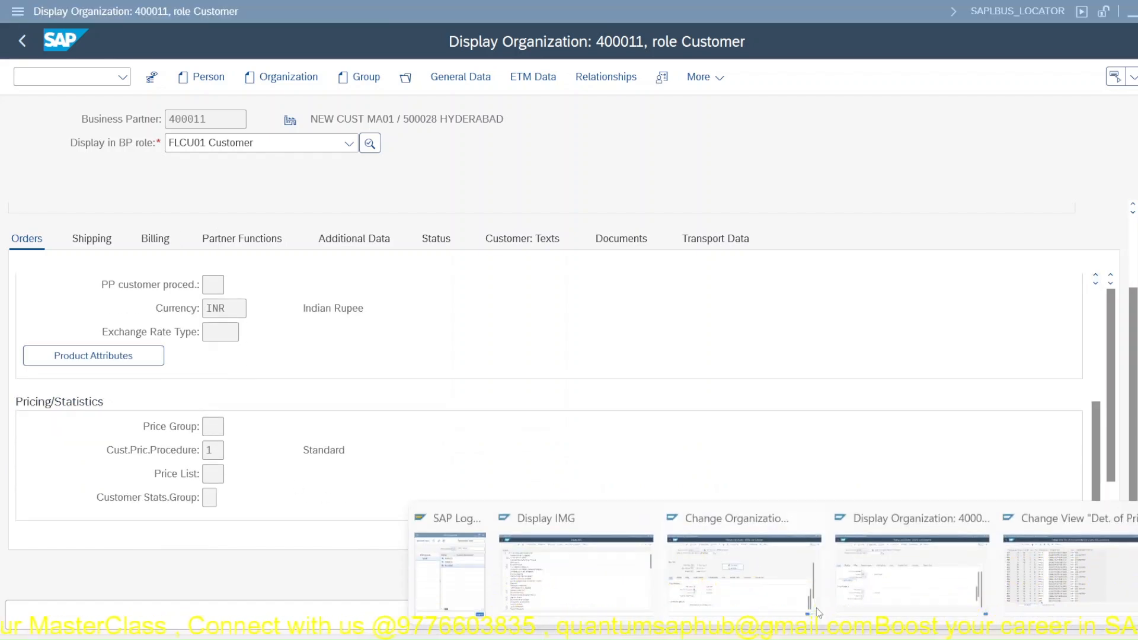
pyautogui.click(1061, 569)
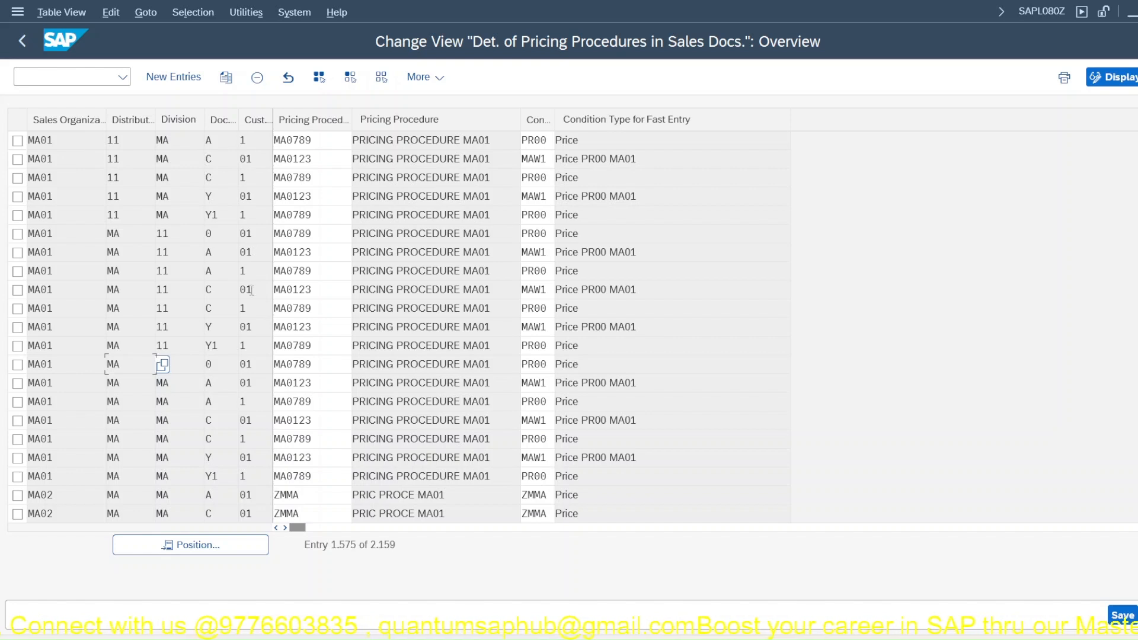
pyautogui.scroll(-1, 200, 388)
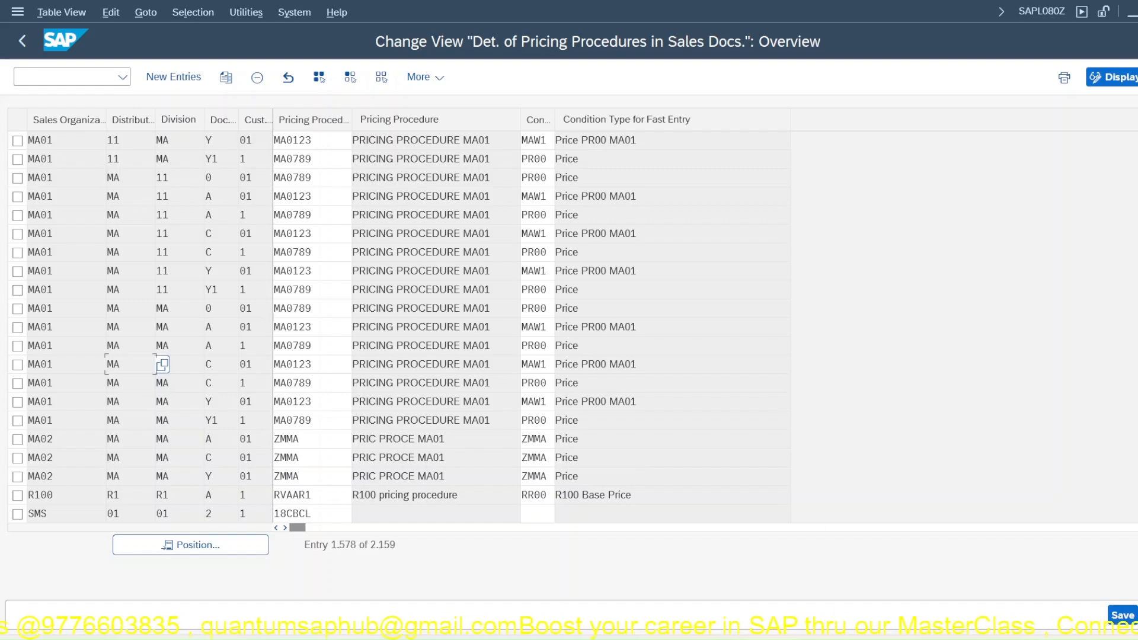
pyautogui.moveTo(770, 628)
pyautogui.click(861, 574)
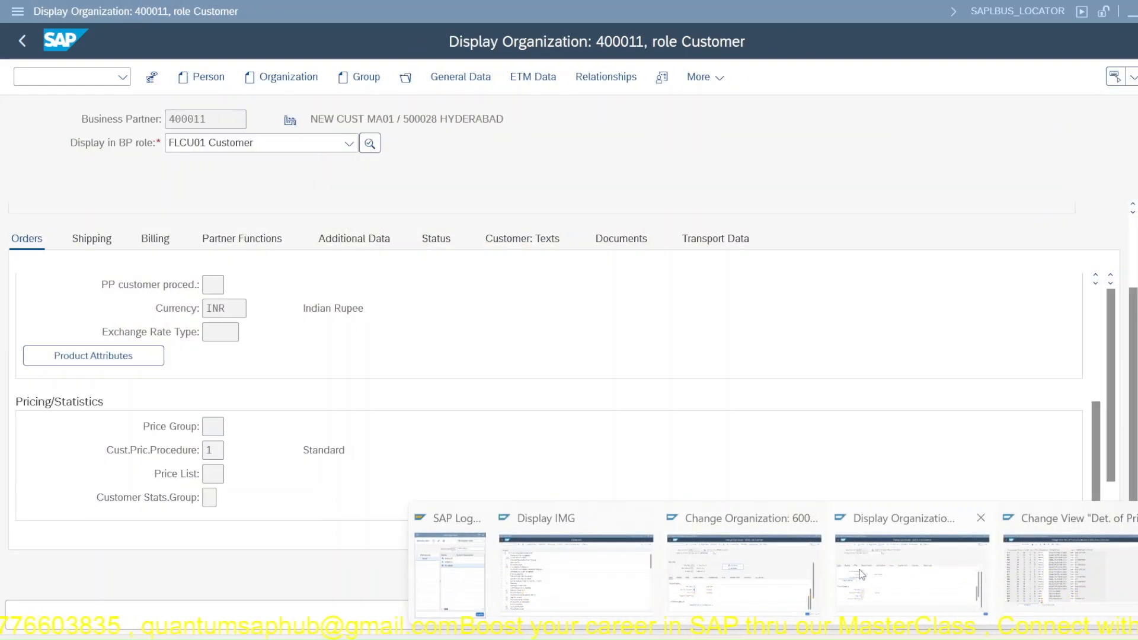
# Step: Switch to the customer maintenance session, open sales order type maintenance (VOV8) and position the list on order type RE
pyautogui.click(743, 572)
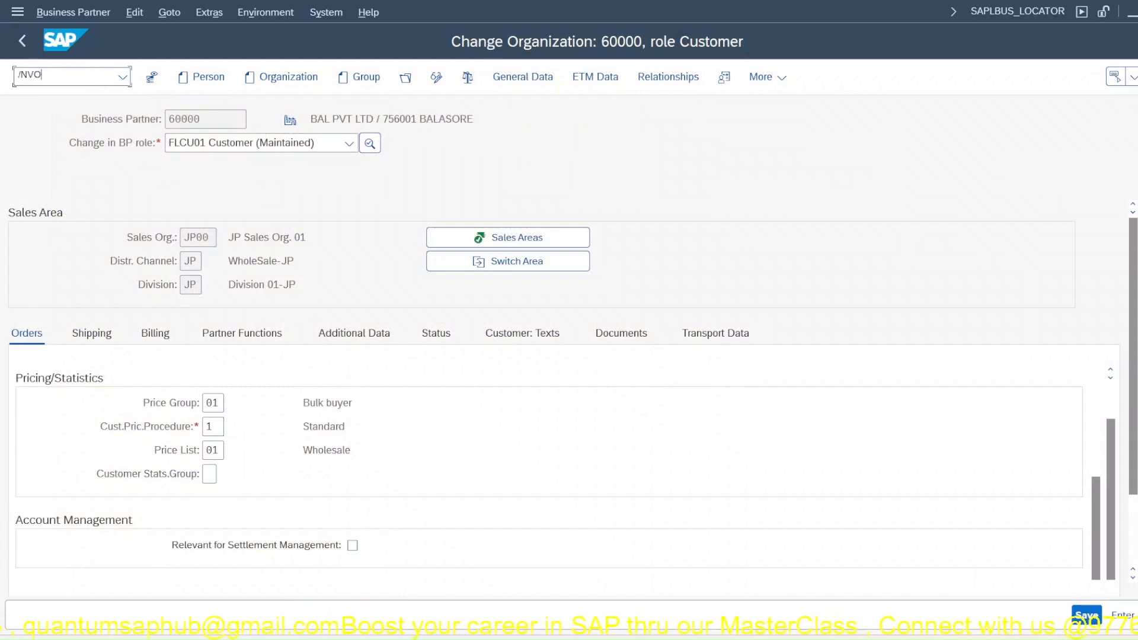
pyautogui.write('/NVOV8')
pyautogui.press('Return')
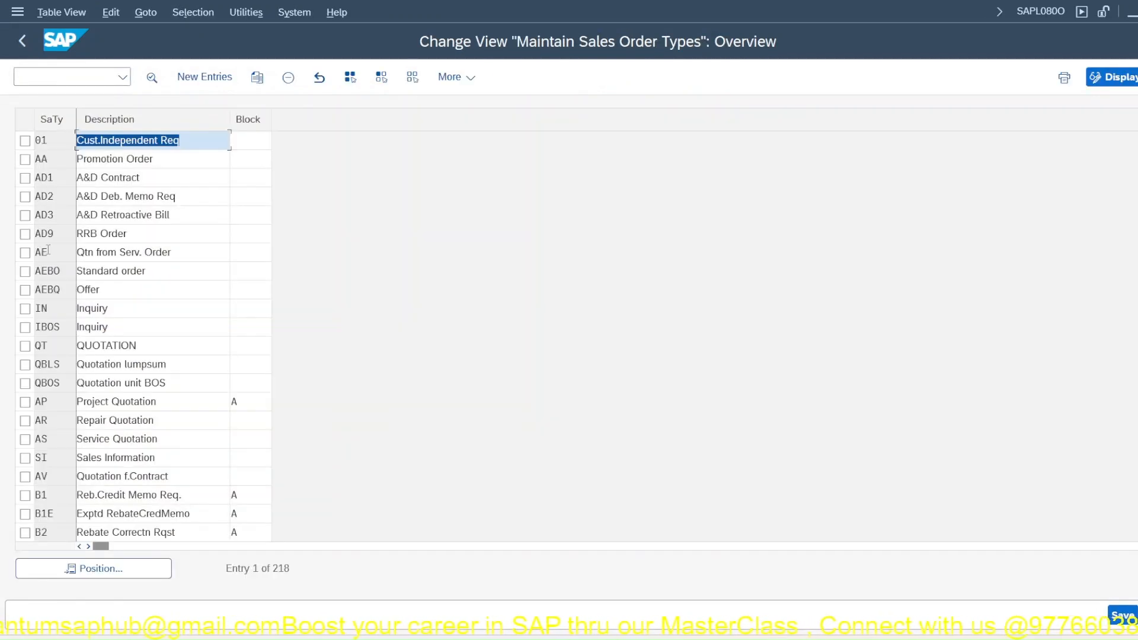
pyautogui.click(121, 568)
pyautogui.write('RE')
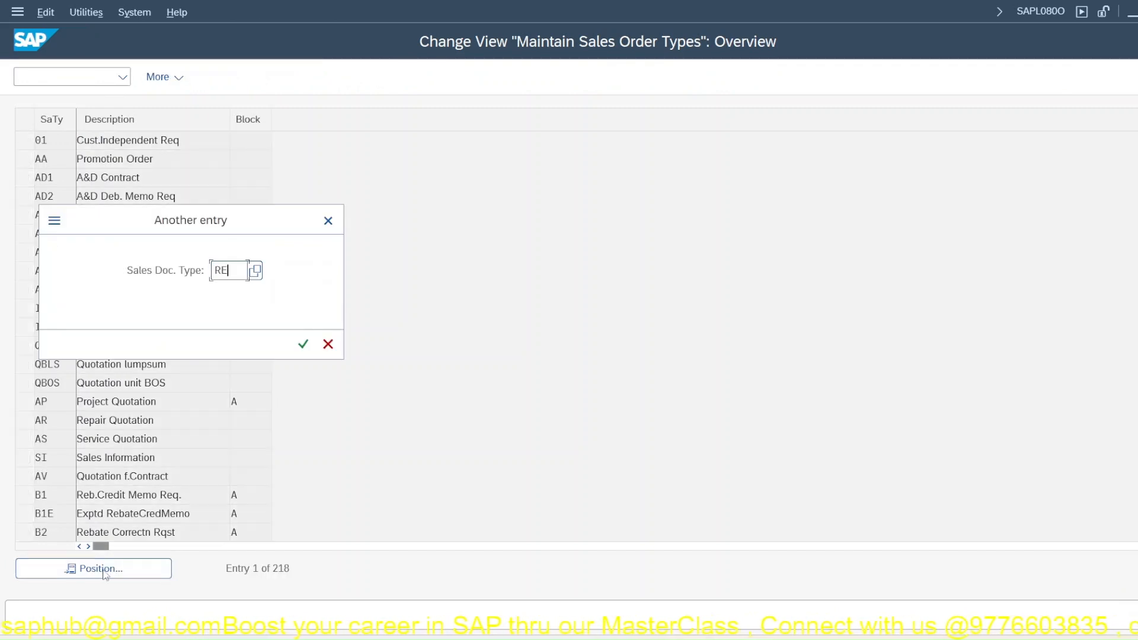
pyautogui.press('Return')
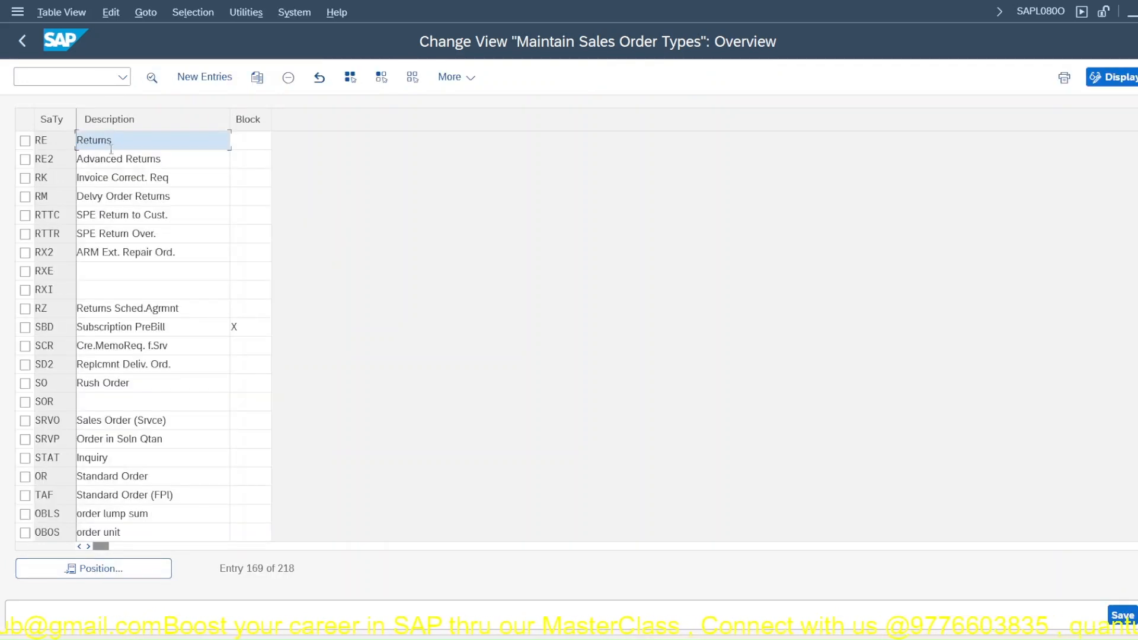
# Step: Display the details of the RE Returns order type and check its document pricing procedure under transaction flow
pyautogui.press('F2')
pyautogui.scroll(-3, 183, 445)
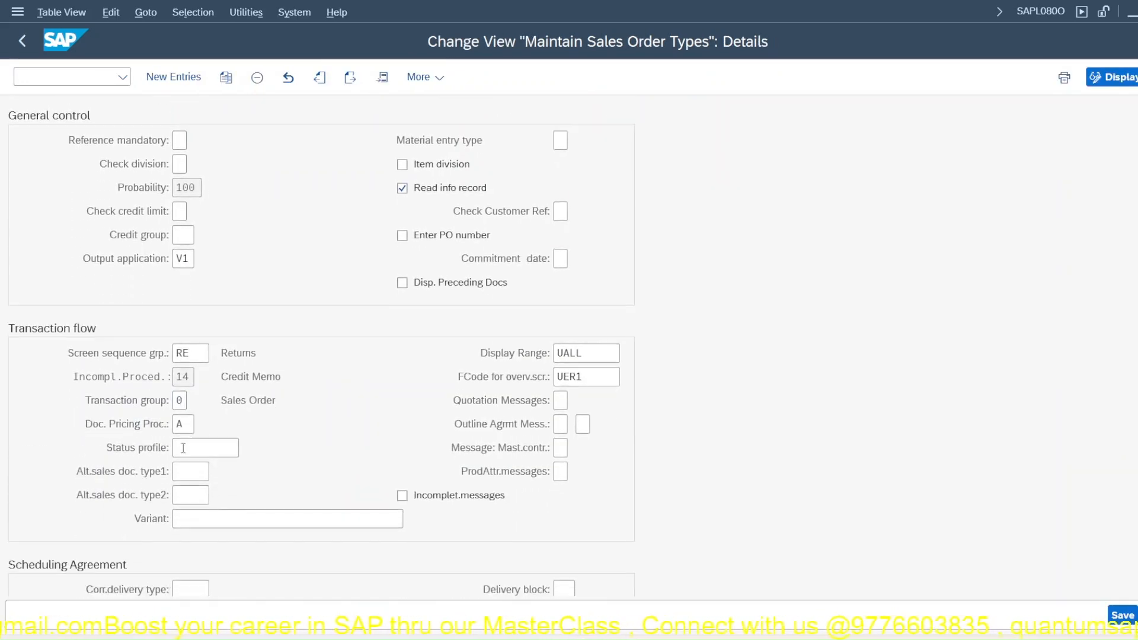
pyautogui.doubleClick(186, 426)
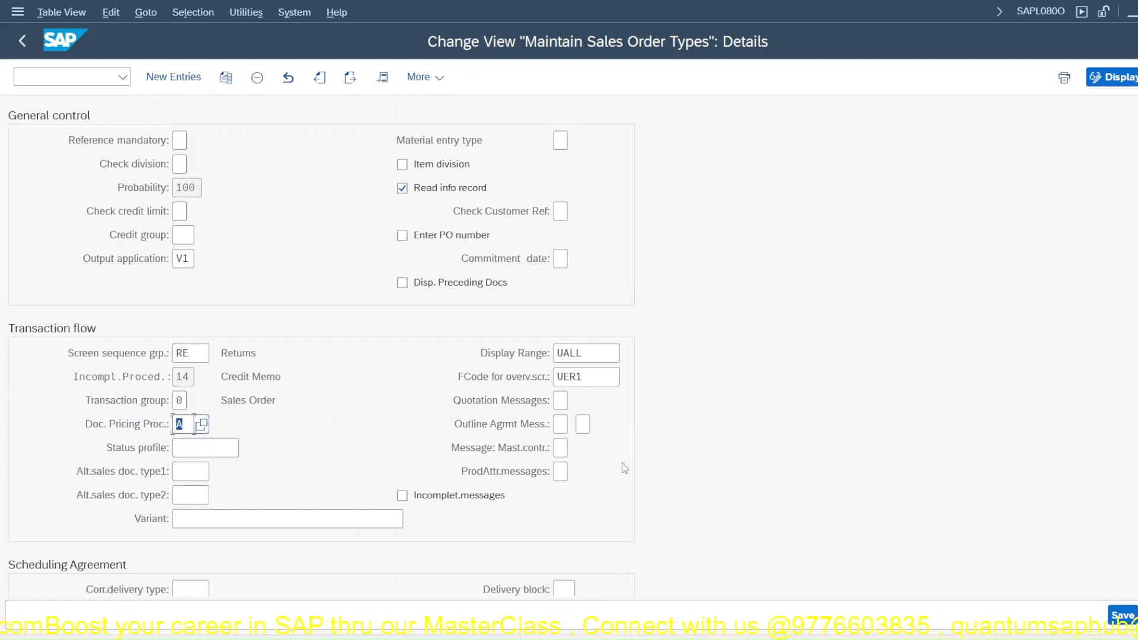
# Step: In the pricing procedure determination overview, find the procedure assigned to MA01/MA/MA with document procedure A and customer procedure 1
pyautogui.moveTo(889, 636)
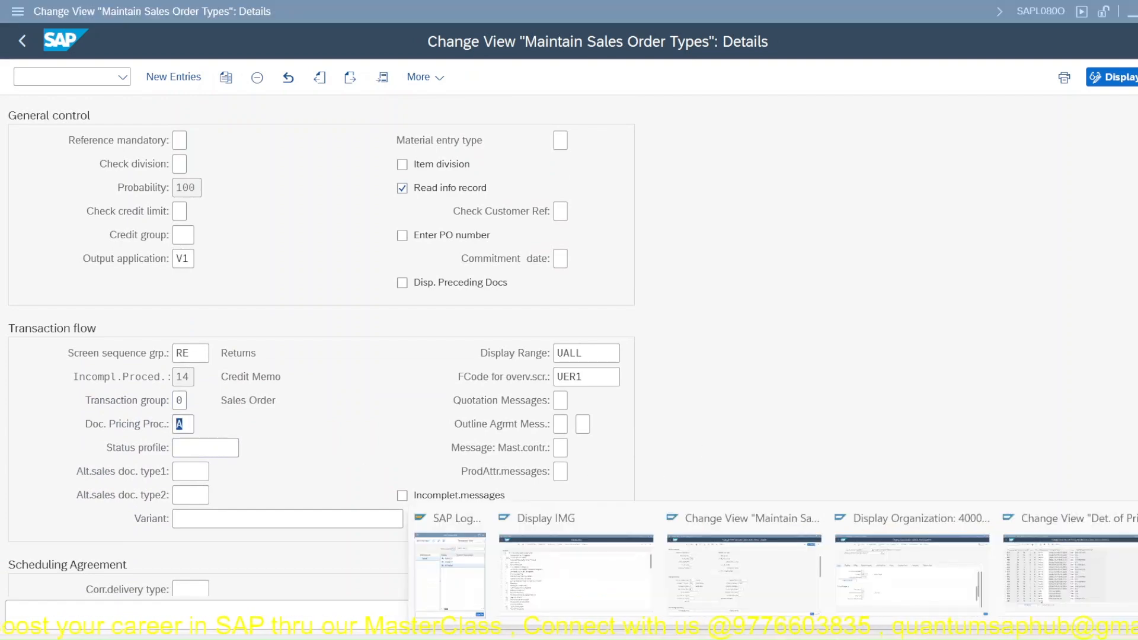
pyautogui.click(1034, 569)
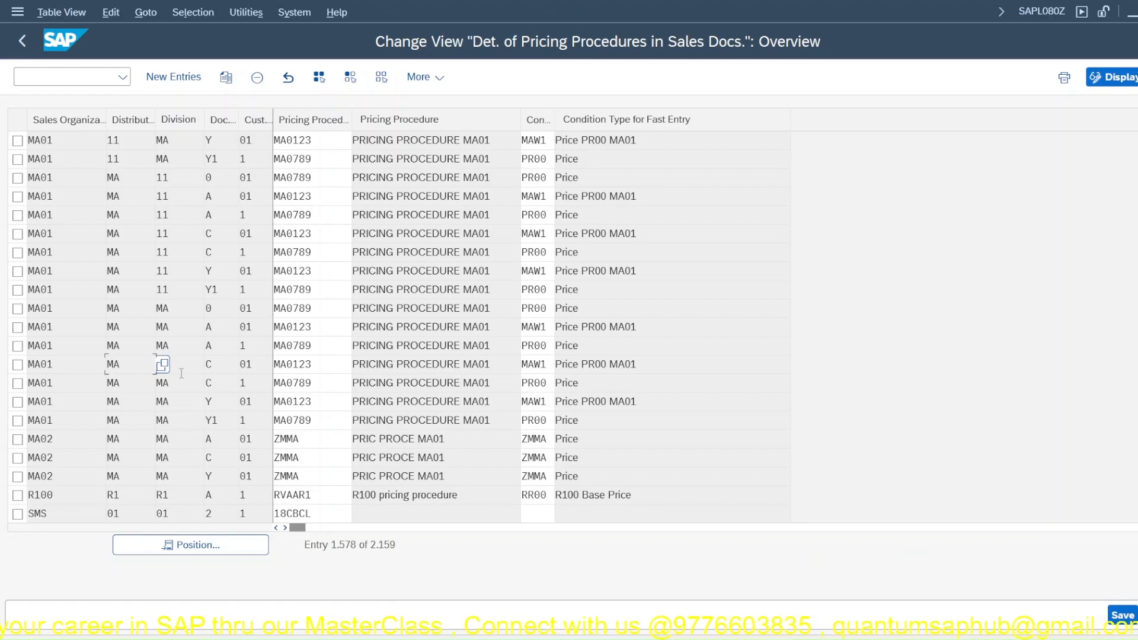
pyautogui.moveTo(845, 585)
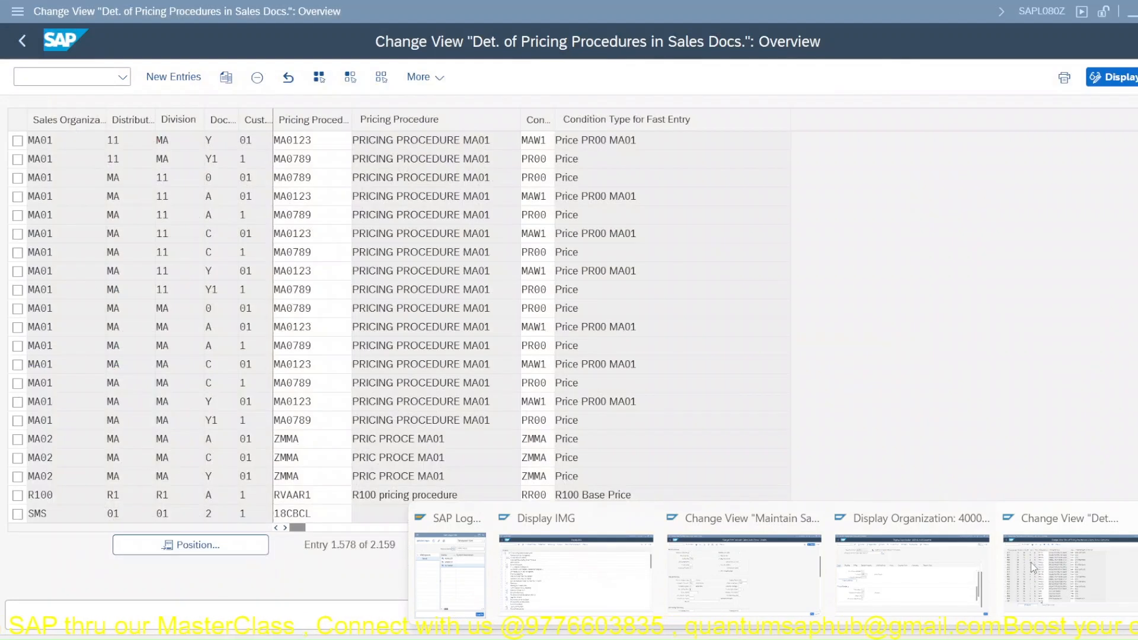
pyautogui.click(1030, 563)
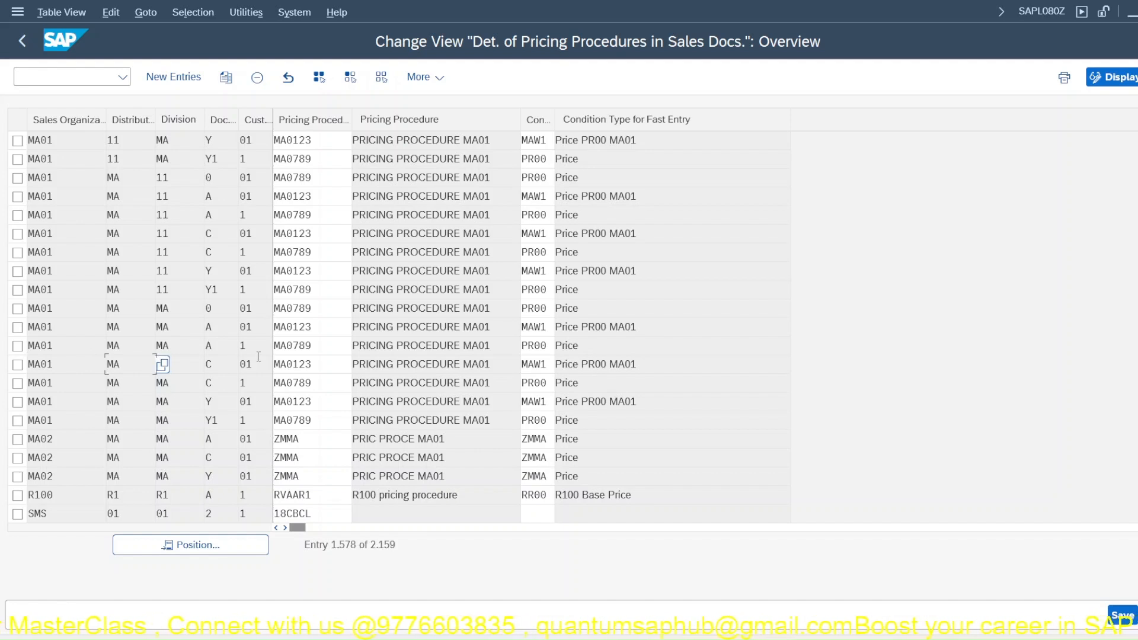
pyautogui.doubleClick(292, 345)
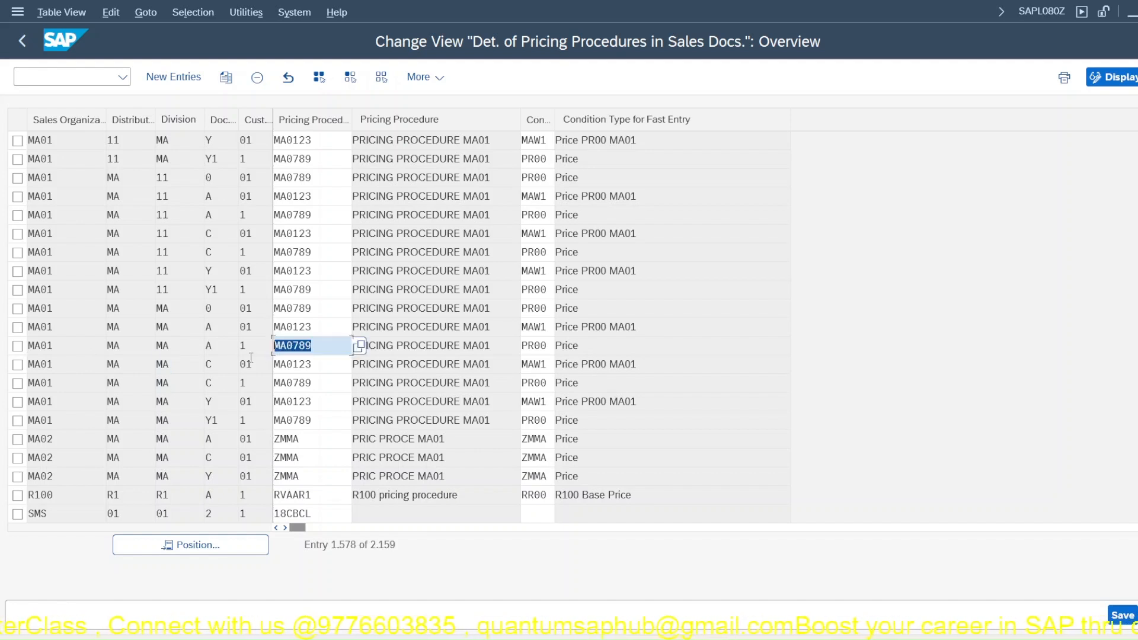
# Step: Switch to the IMG session and display the existing returns document with transaction VA03
pyautogui.moveTo(1007, 625)
pyautogui.click(926, 578)
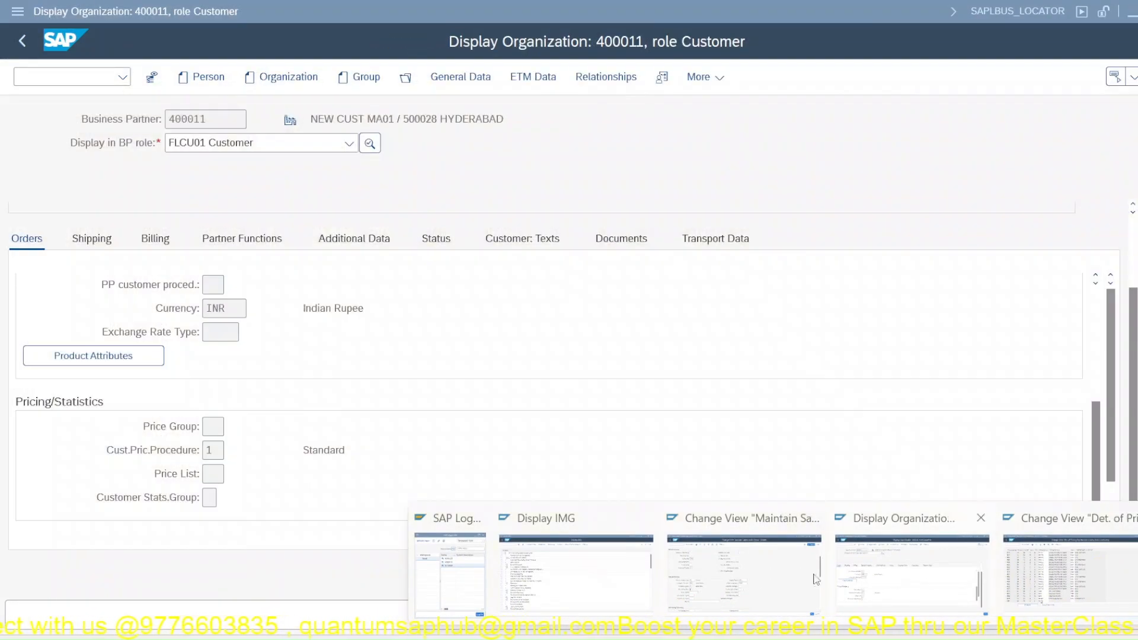
pyautogui.click(641, 567)
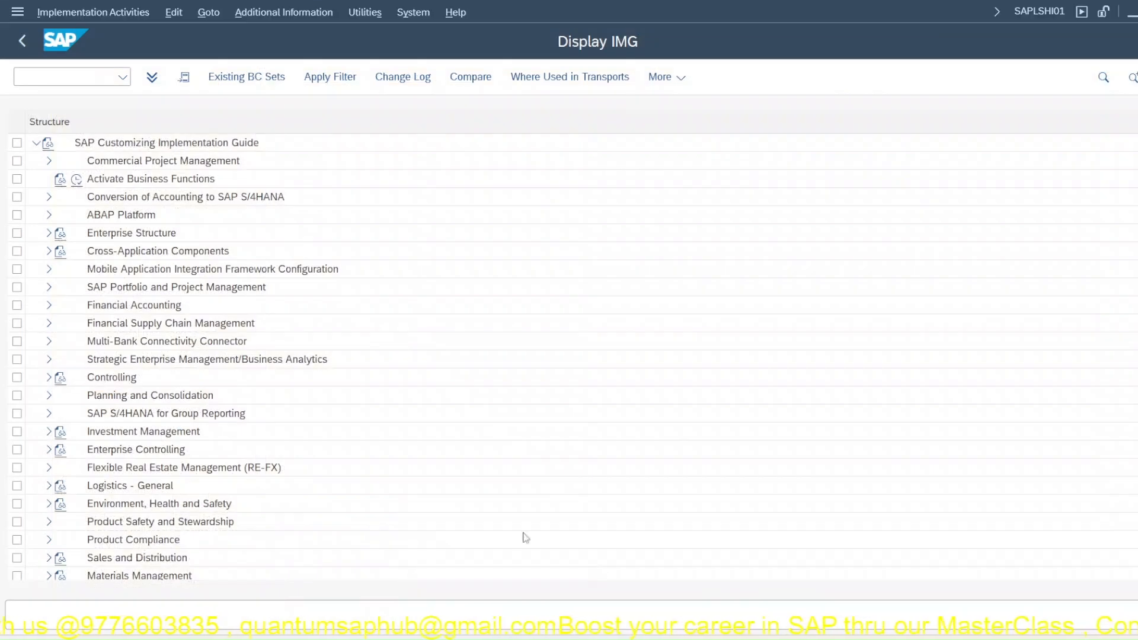
pyautogui.write('VA03')
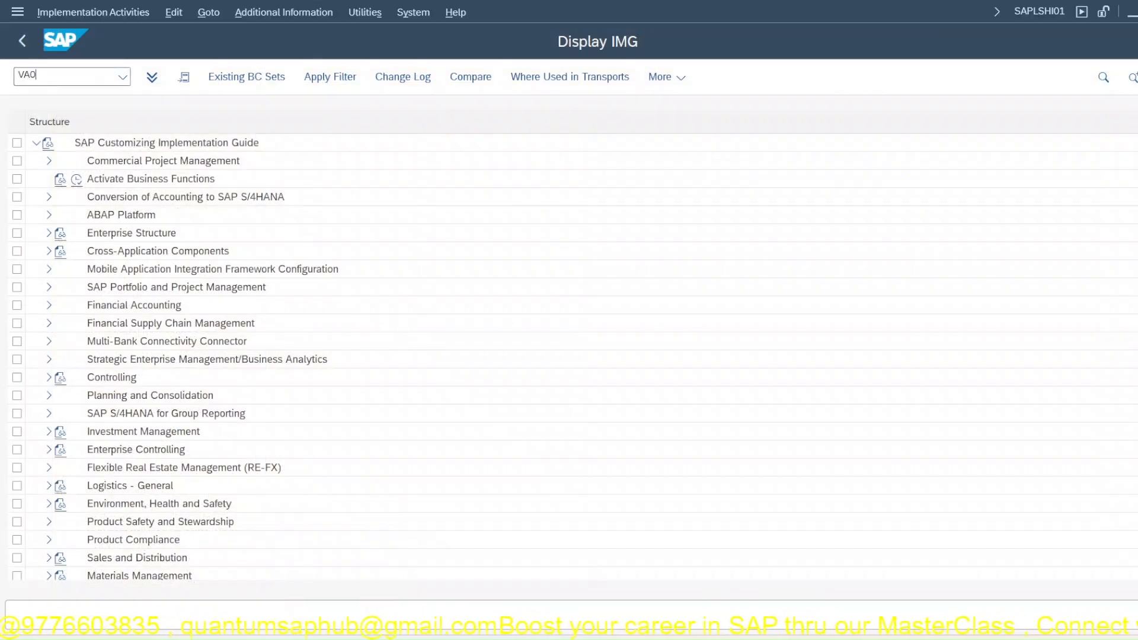
pyautogui.press('Return')
pyautogui.write('/NV')
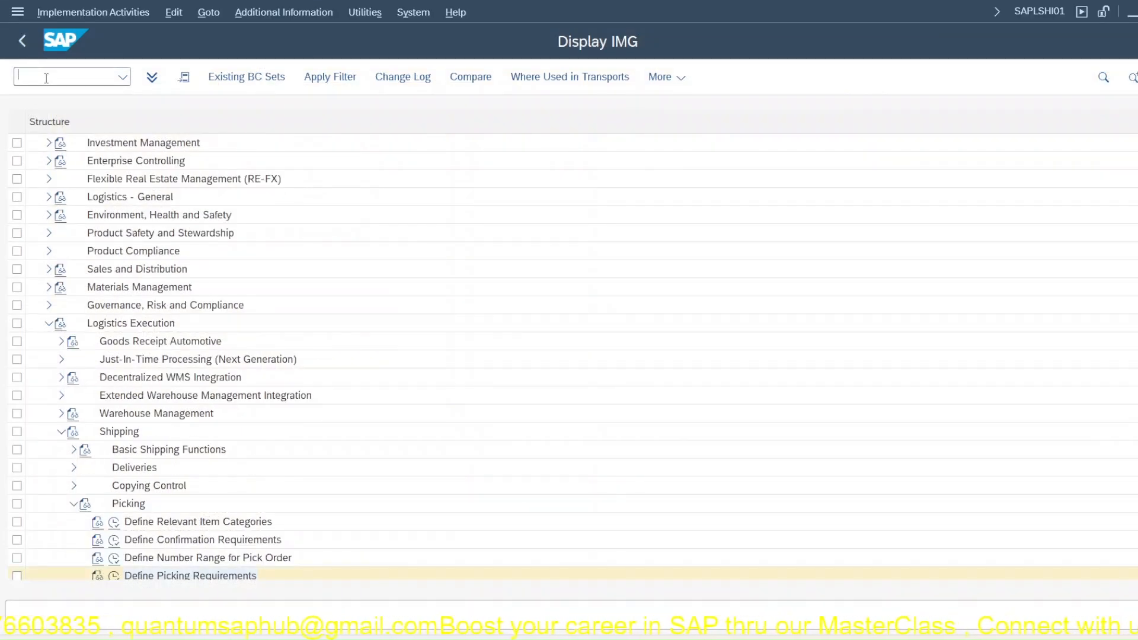
pyautogui.write('A03')
pyautogui.press('Return')
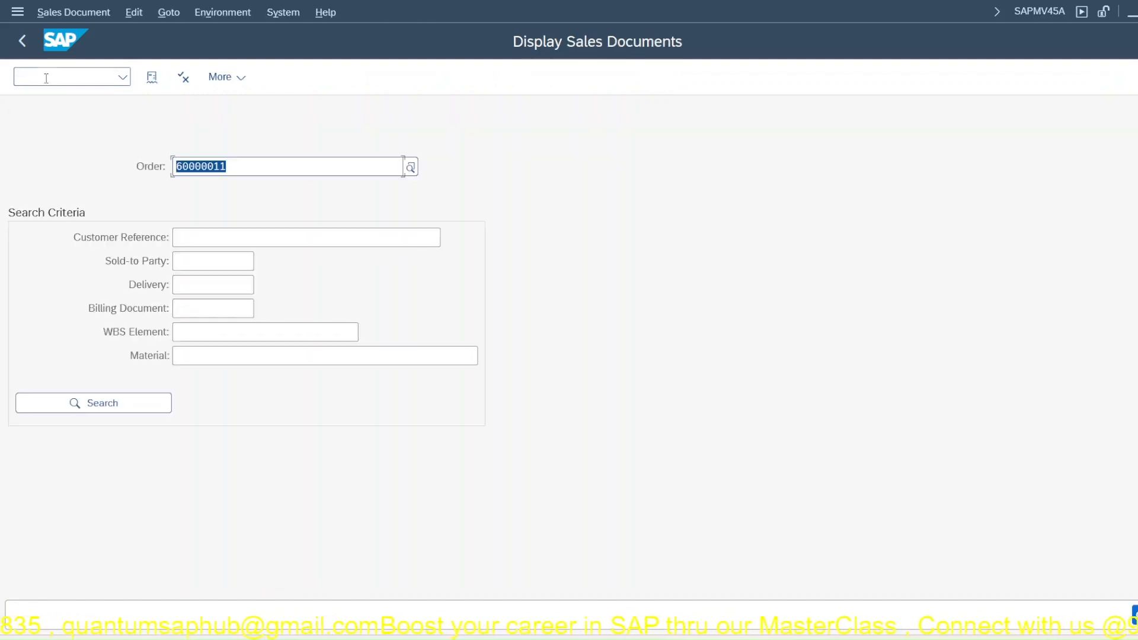
pyautogui.press('Return')
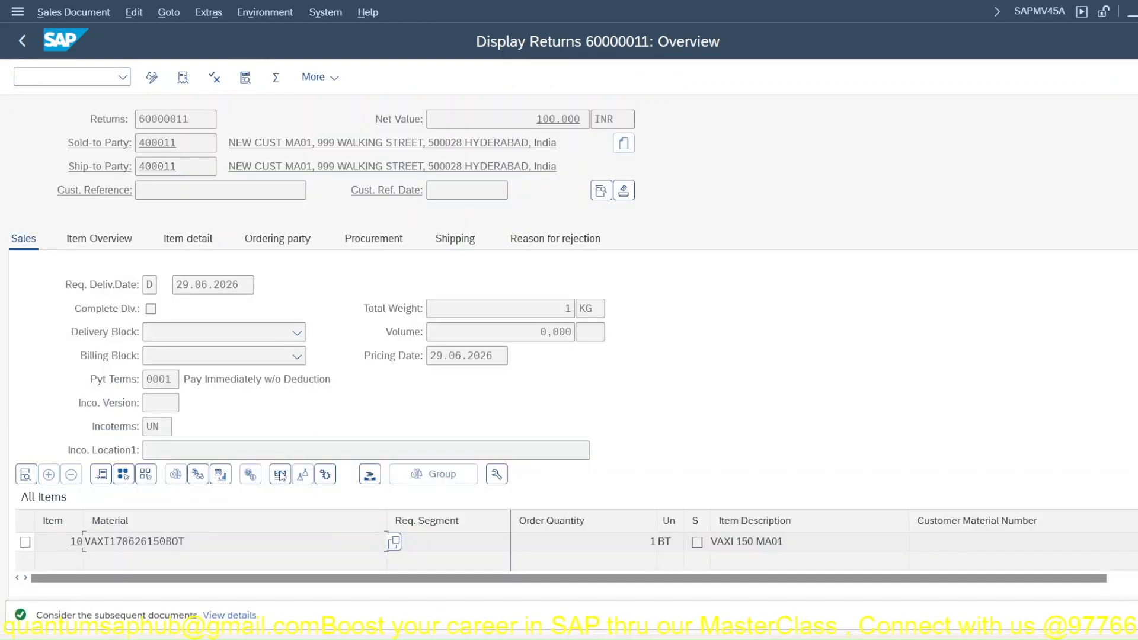
# Step: Open the pricing analysis from the conditions of returns item 10 and check which pricing procedure was determined
pyautogui.doubleClick(180, 541)
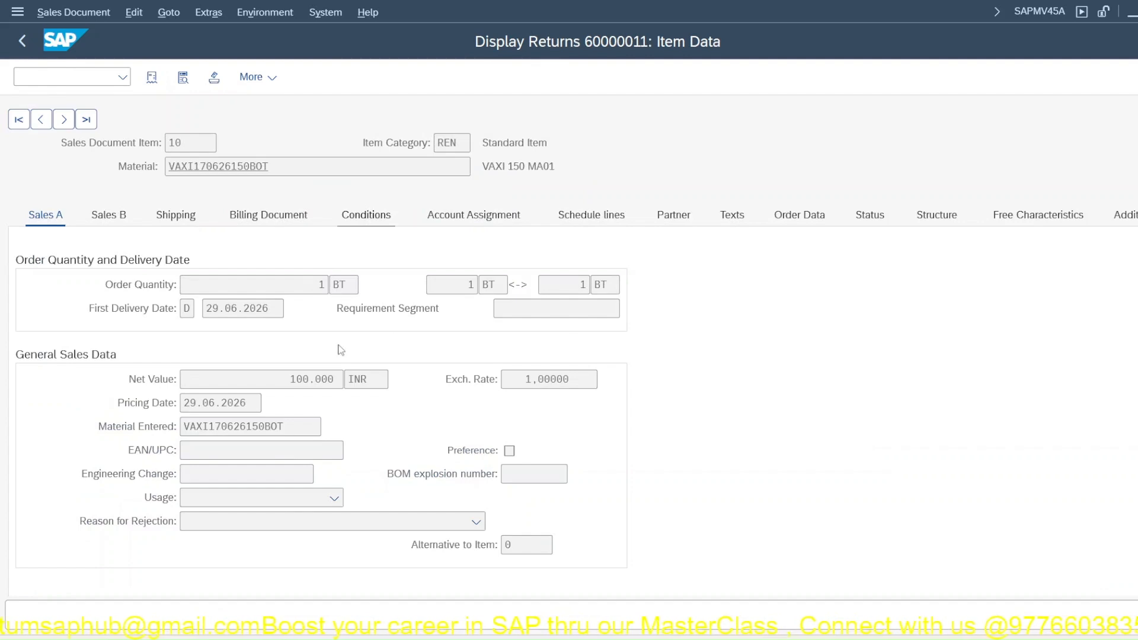
pyautogui.click(366, 214)
pyautogui.click(302, 331)
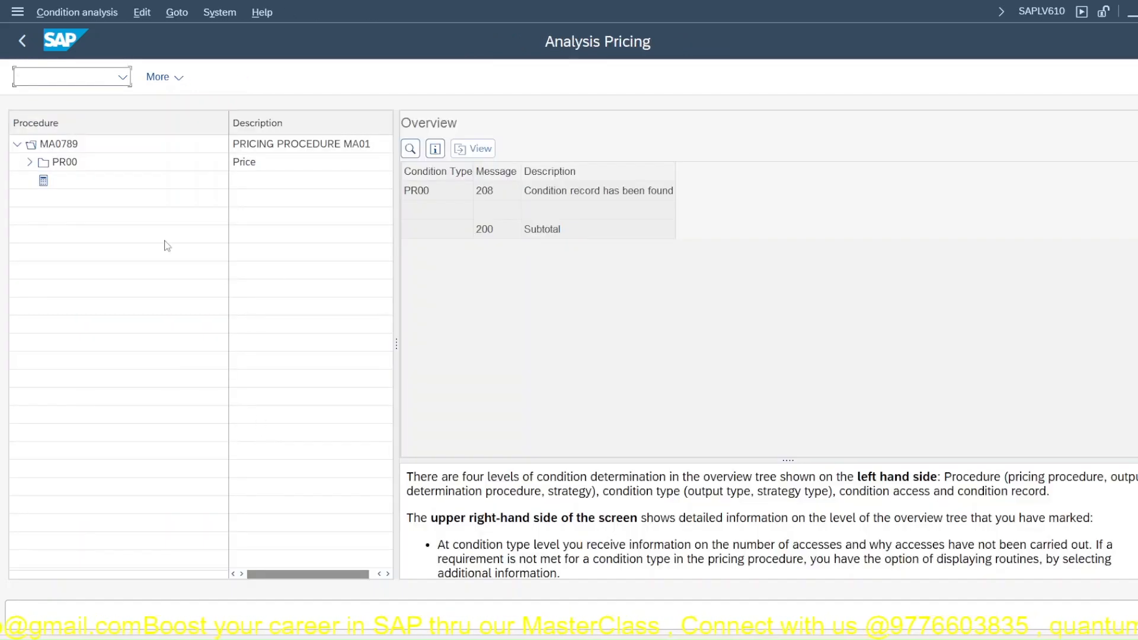
pyautogui.click(53, 149)
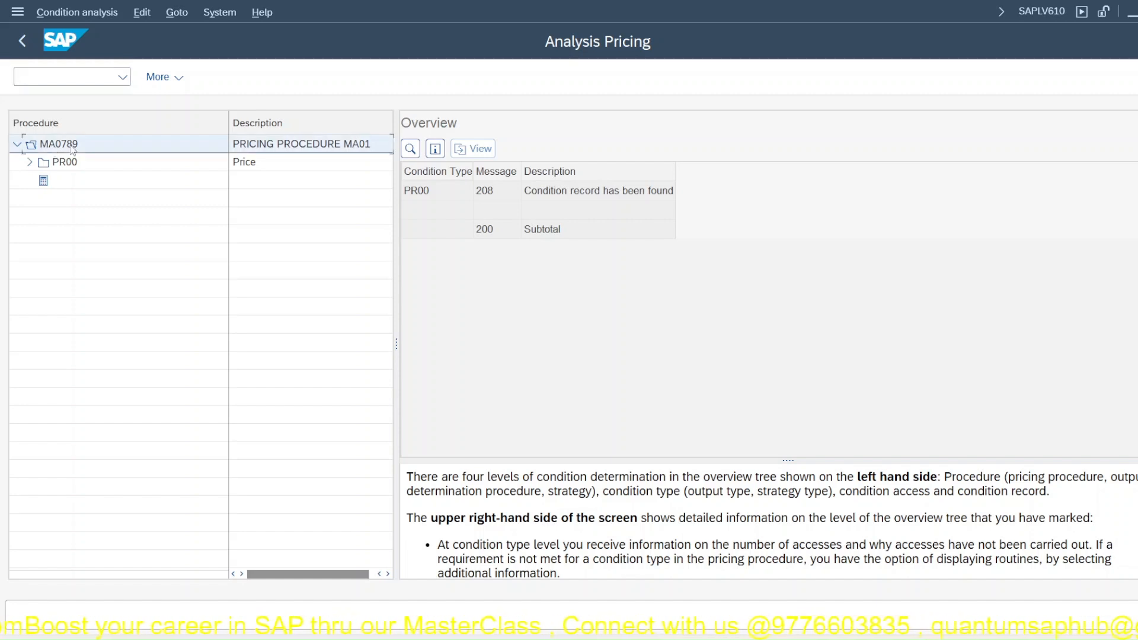
# Step: Leave the pricing analysis for SPRO and display the SAP Reference IMG
pyautogui.click(791, 638)
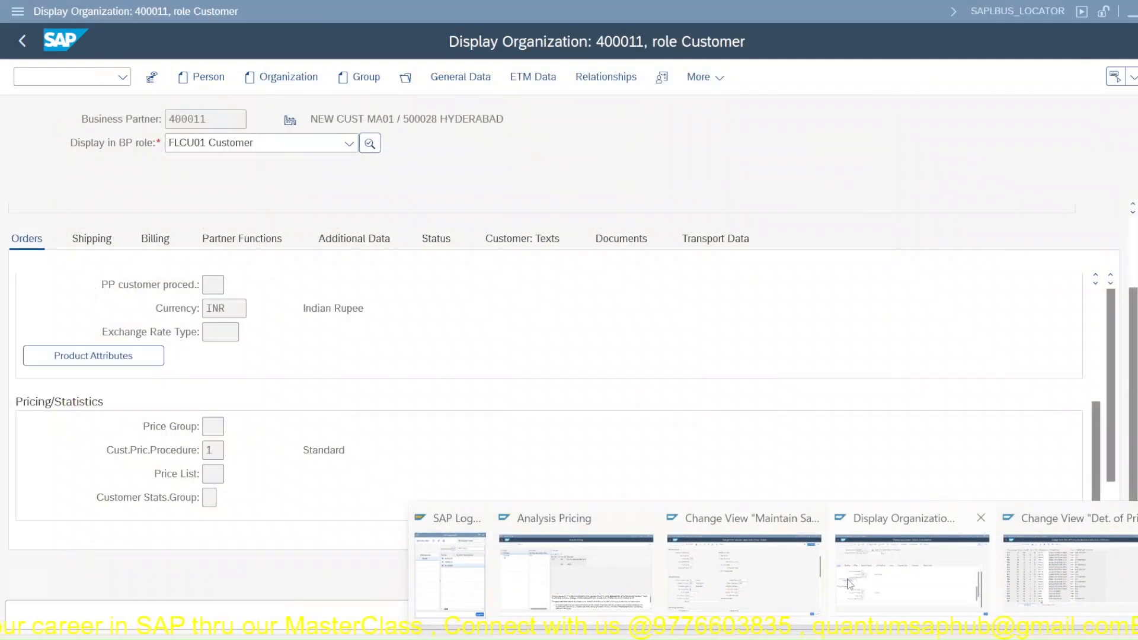
pyautogui.click(576, 572)
pyautogui.click(65, 77)
pyautogui.write('/NSPRO')
pyautogui.press('Return')
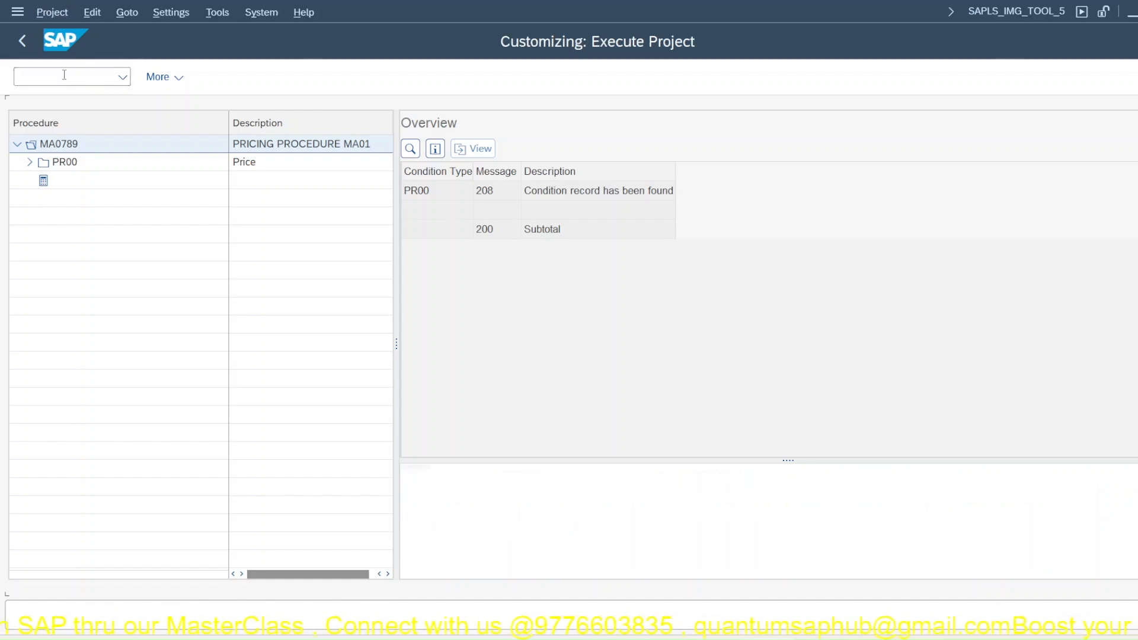
pyautogui.click(181, 84)
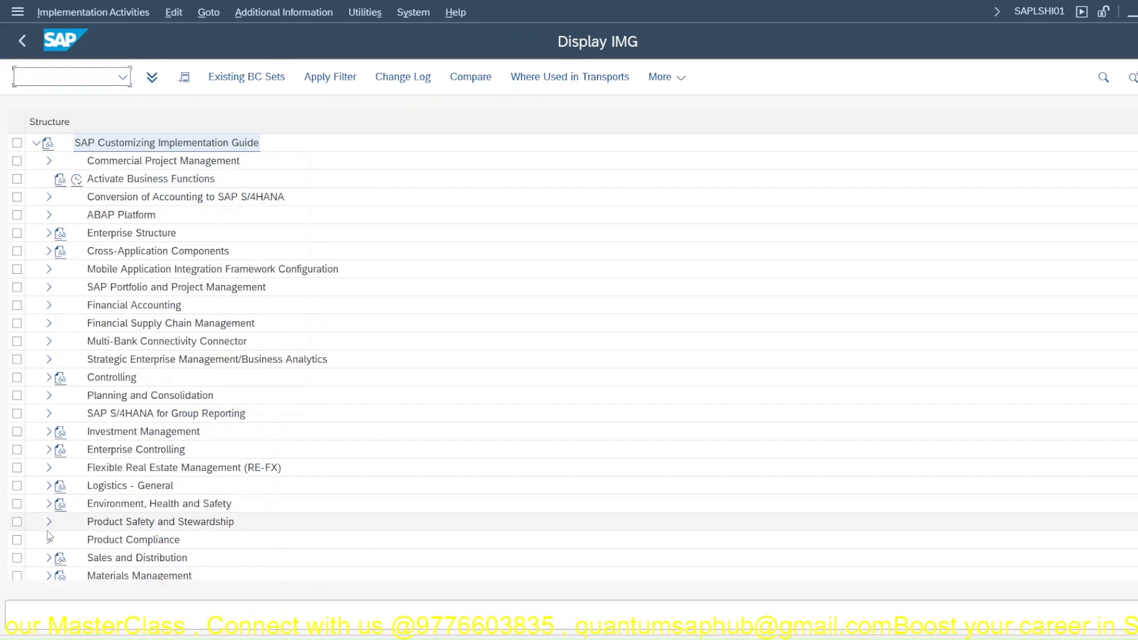
# Step: Open Define And Assign Pricing Procedures in the IMG under Sales and Distribution, Basic Functions, Pricing, Pricing Control
pyautogui.click(46, 563)
pyautogui.scroll(-6, 48, 533)
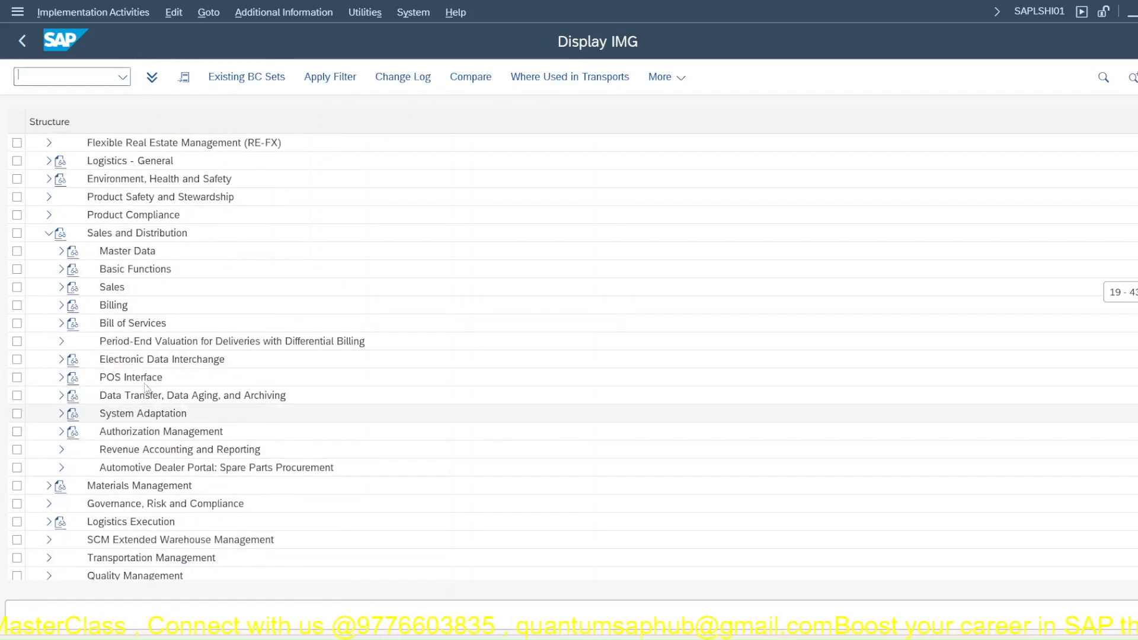
pyautogui.click(62, 272)
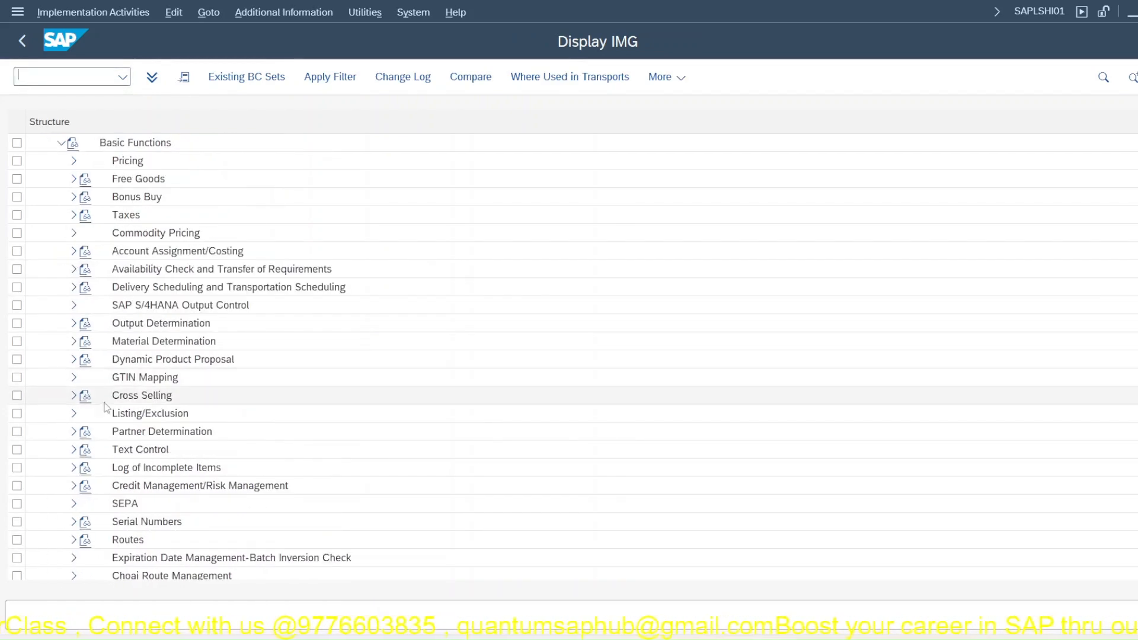
pyautogui.click(73, 161)
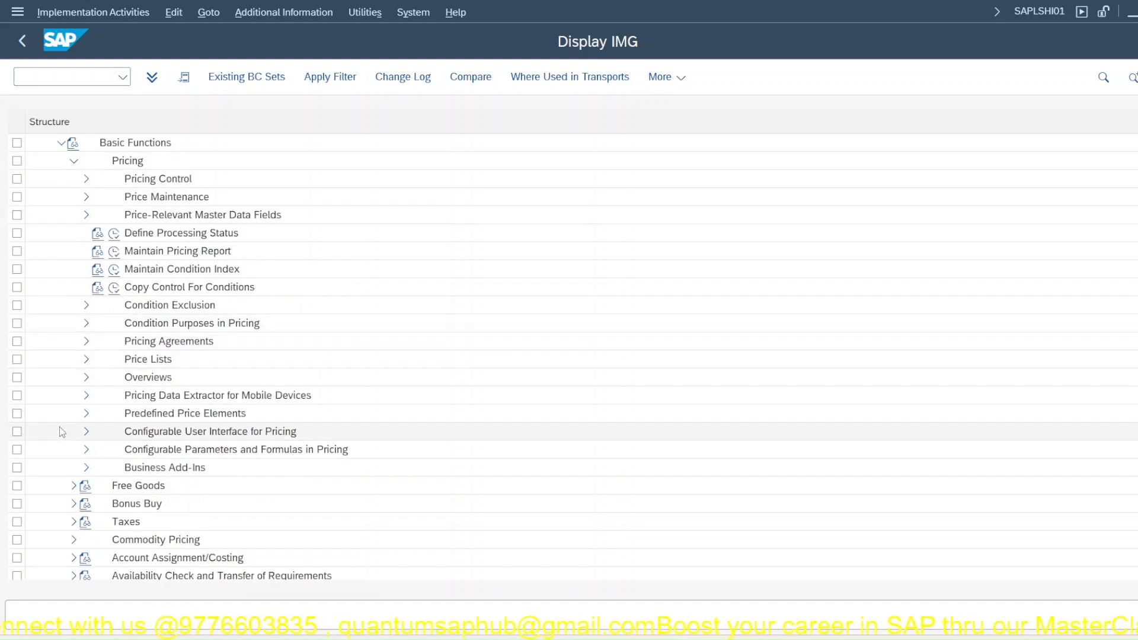
pyautogui.click(86, 184)
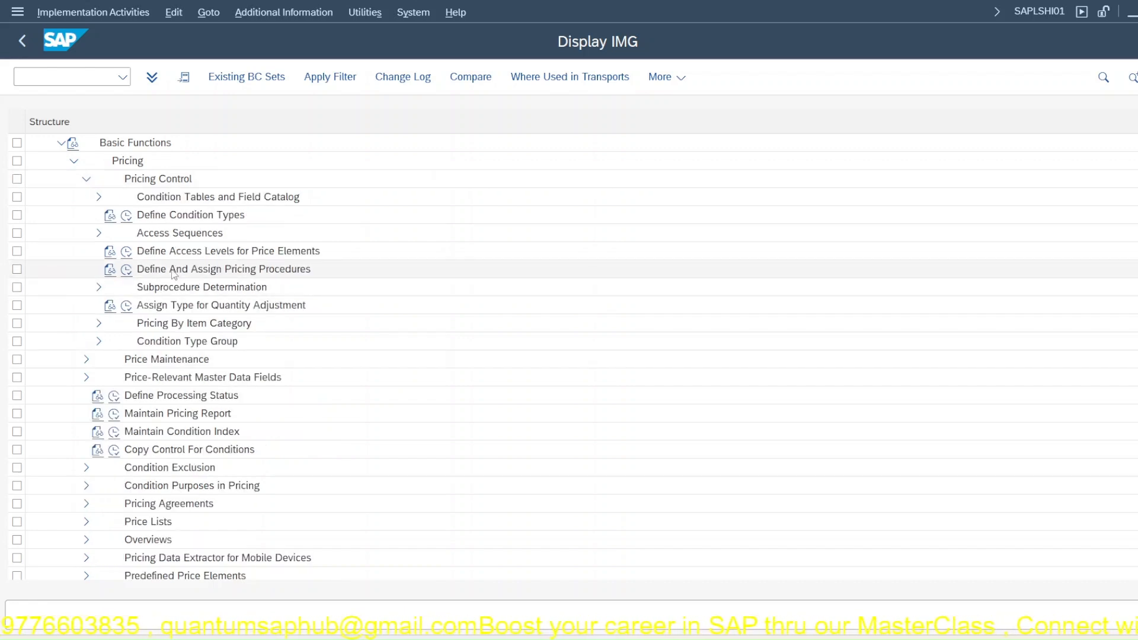
pyautogui.click(127, 270)
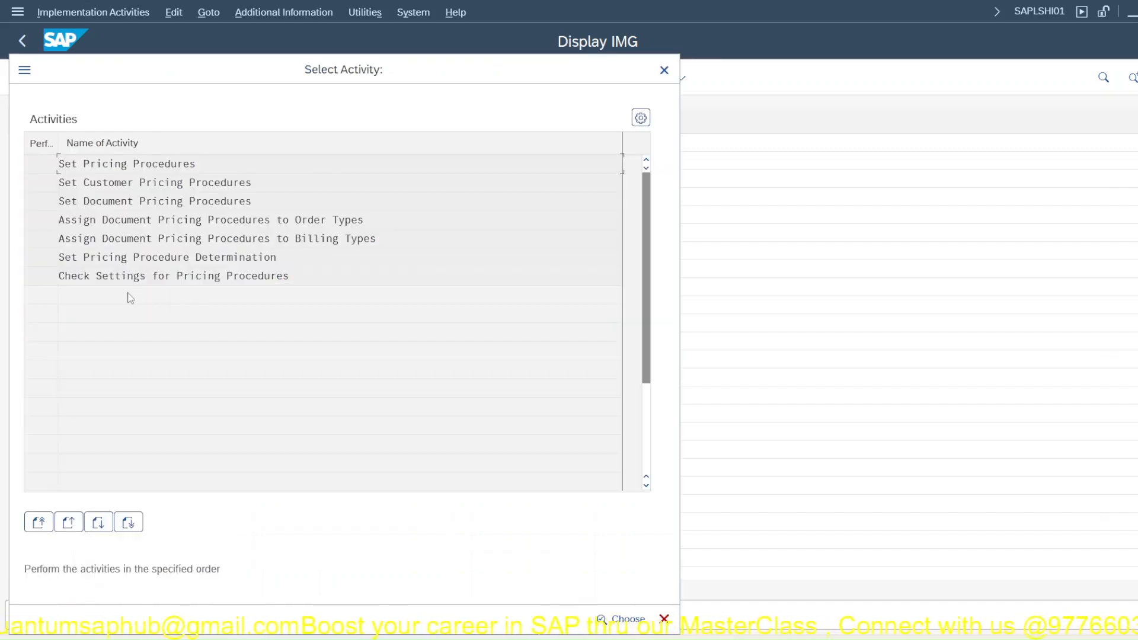
# Step: Review the Set Customer Pricing Procedures and Set Document Pricing Procedures activities, returning to the activity list after each
pyautogui.doubleClick(195, 183)
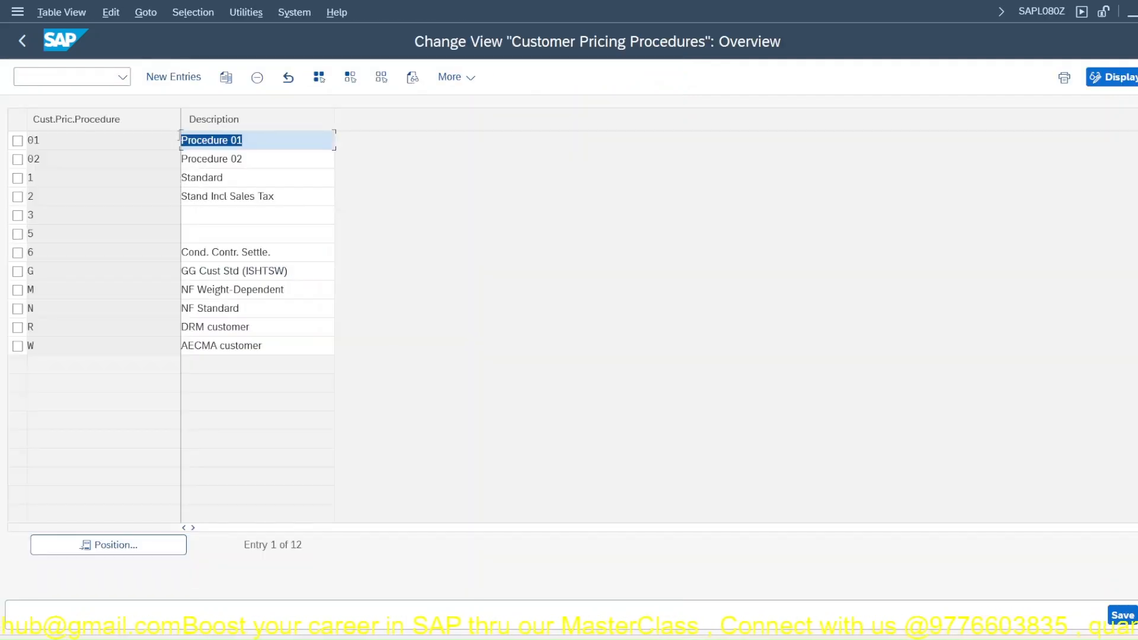
pyautogui.press('F3')
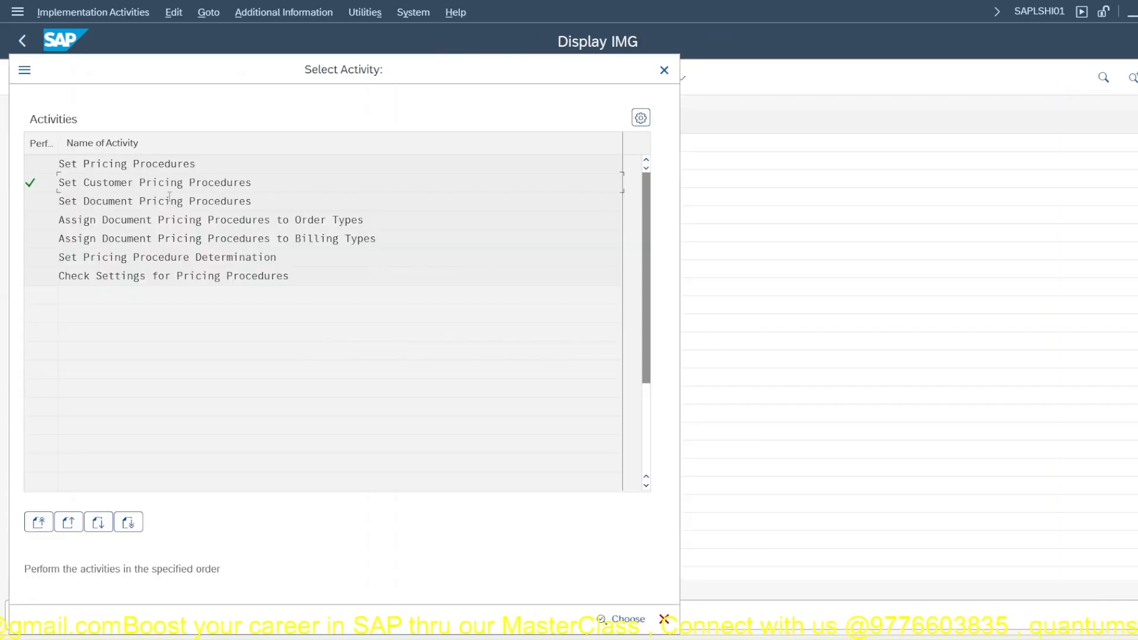
pyautogui.doubleClick(169, 202)
pyautogui.press('F3')
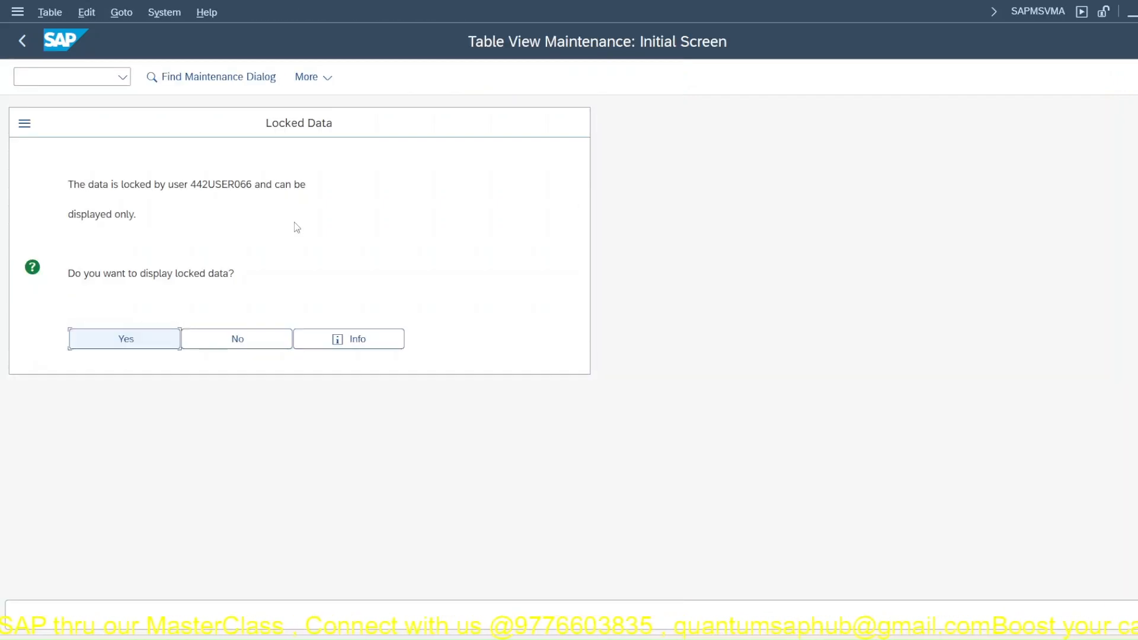
# Step: View the locked assignment of document pricing procedures to order types in display mode, and look at the Set Pricing Procedures activity
pyautogui.click(163, 343)
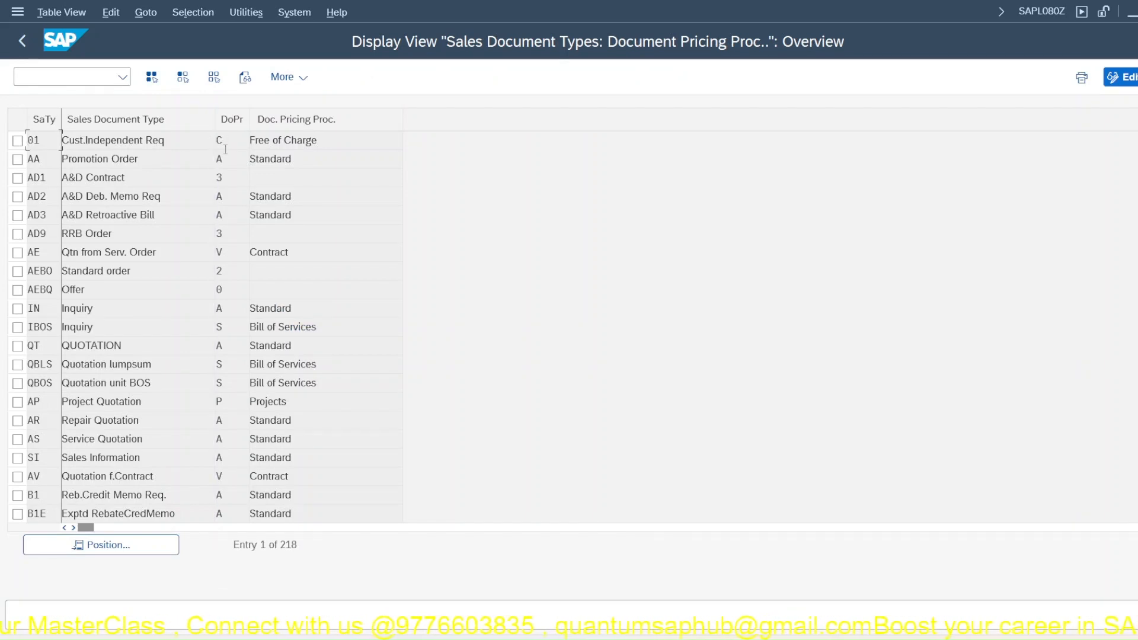
pyautogui.press('F3')
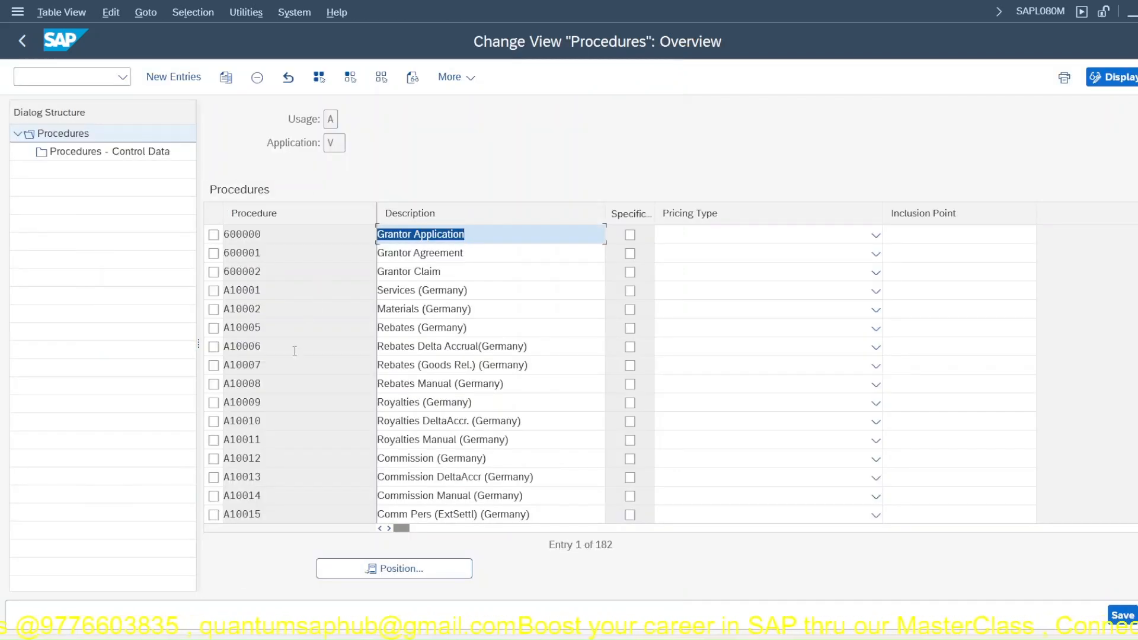
pyautogui.press('F3')
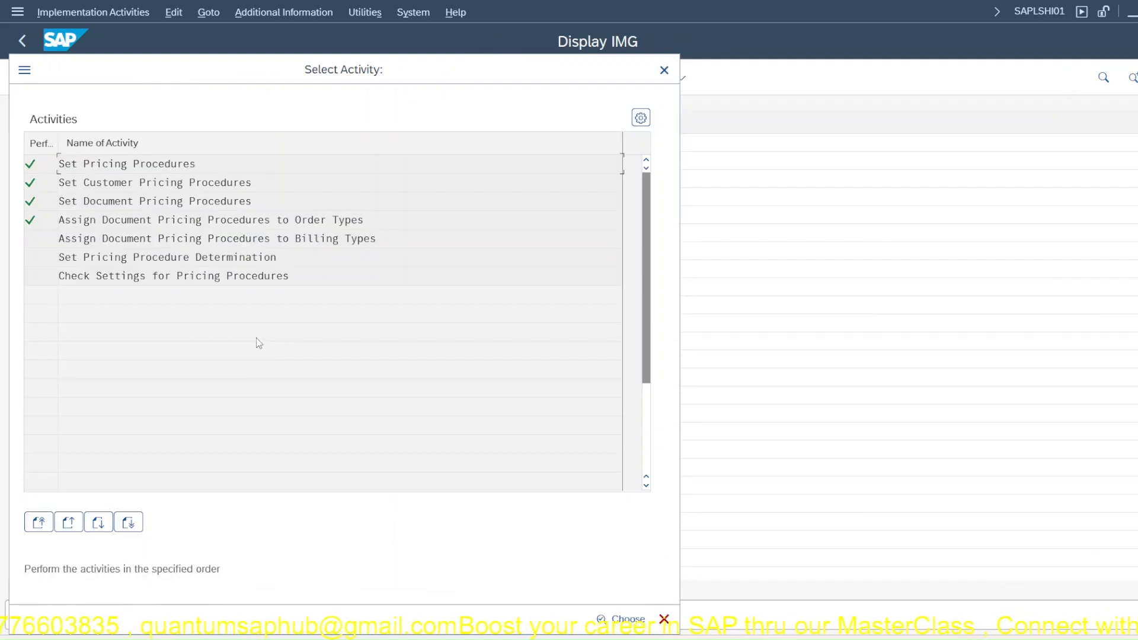
# Step: Display the locked Set Pricing Procedure Determination activity and position the list at sales organization JP00
pyautogui.doubleClick(75, 257)
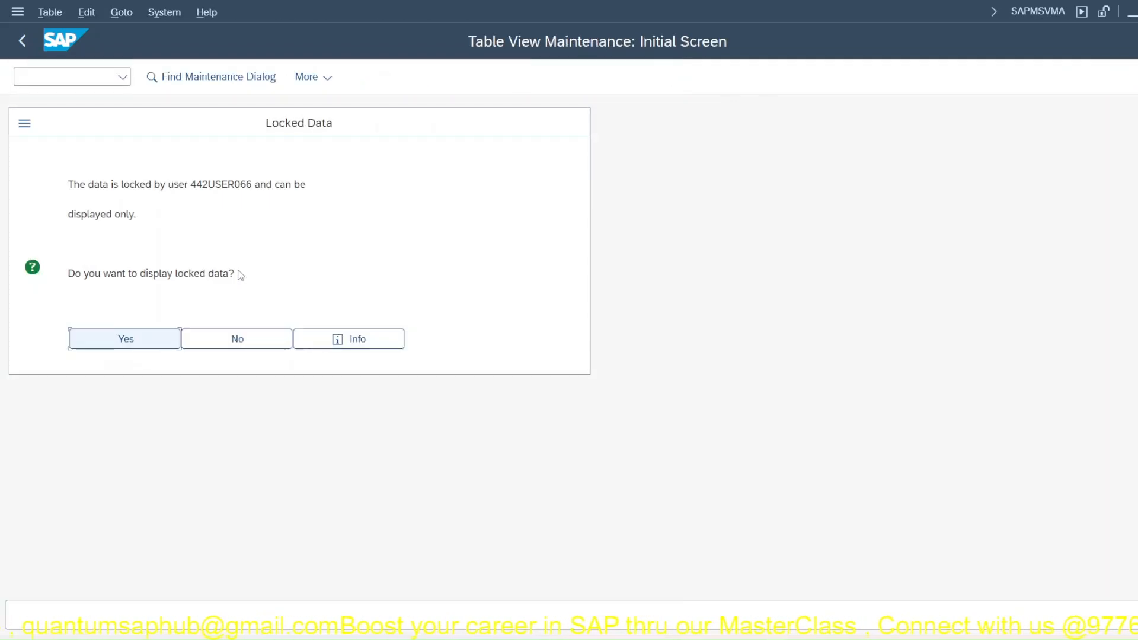
pyautogui.click(153, 343)
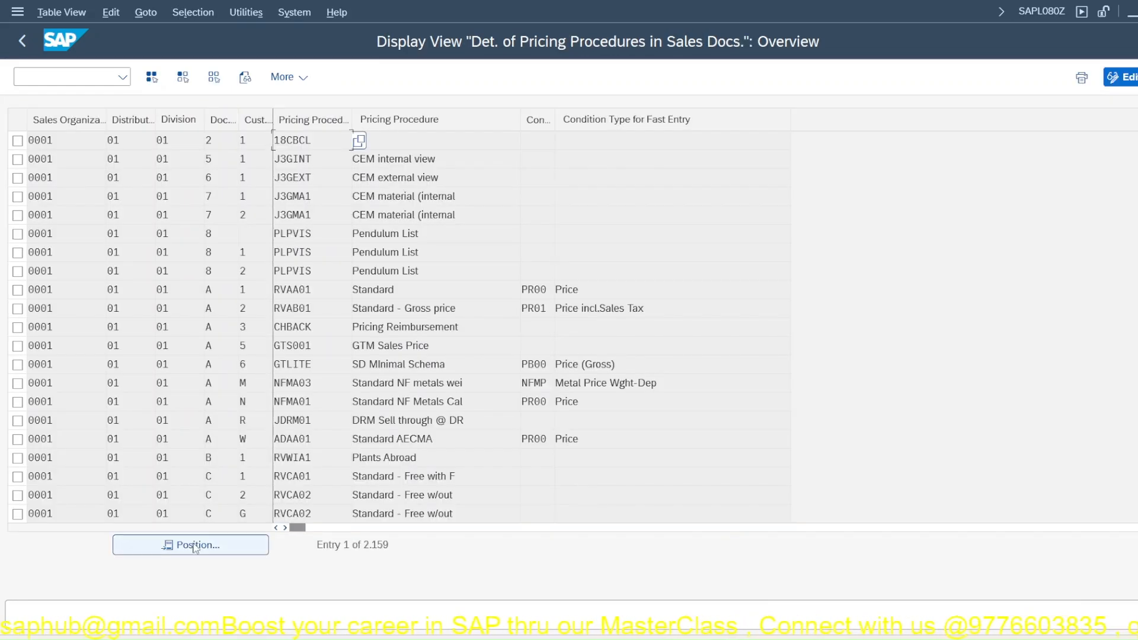
pyautogui.click(237, 545)
pyautogui.write('JP')
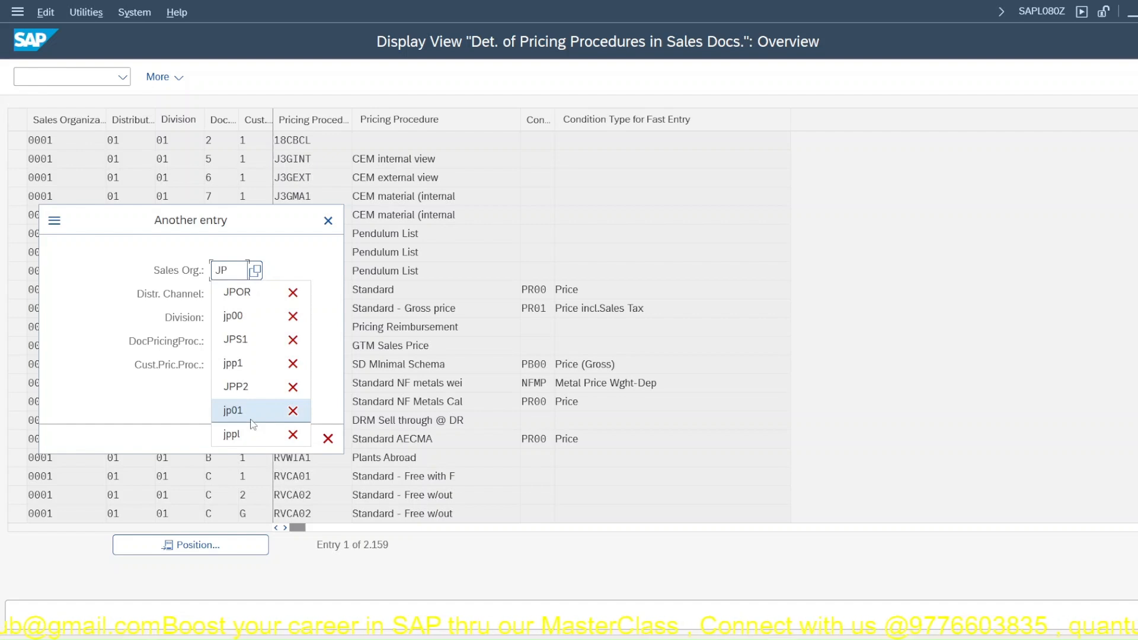
pyautogui.write('00')
pyautogui.press('Return')
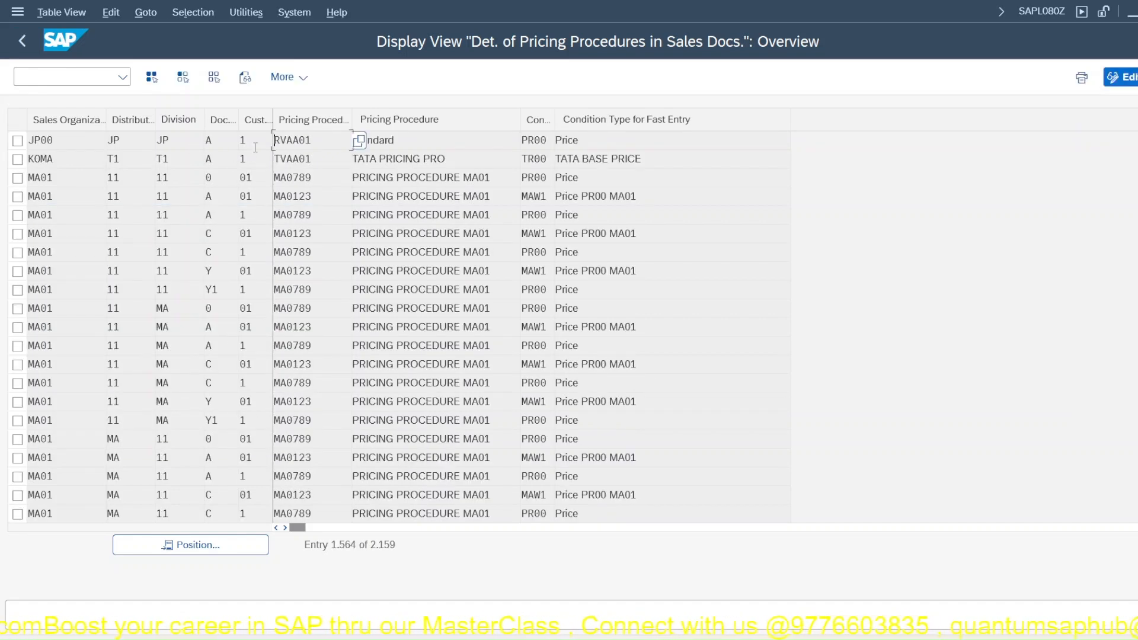
# Step: Switch to the other session, leave its pricing procedure determination change view, and return to the display view
pyautogui.click(808, 639)
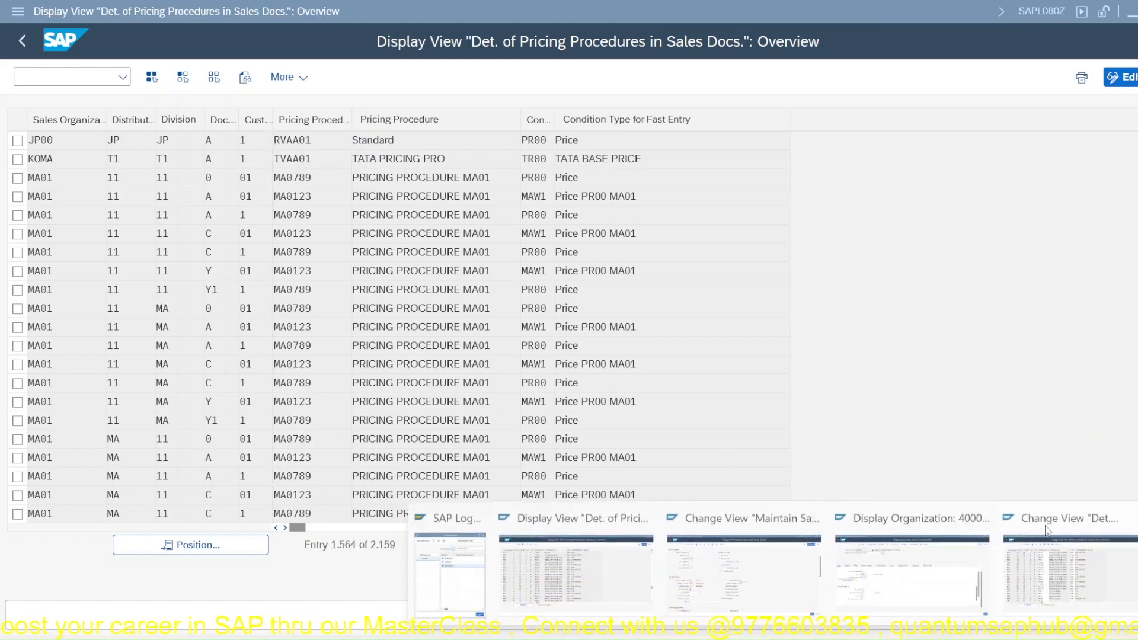
pyautogui.click(1066, 572)
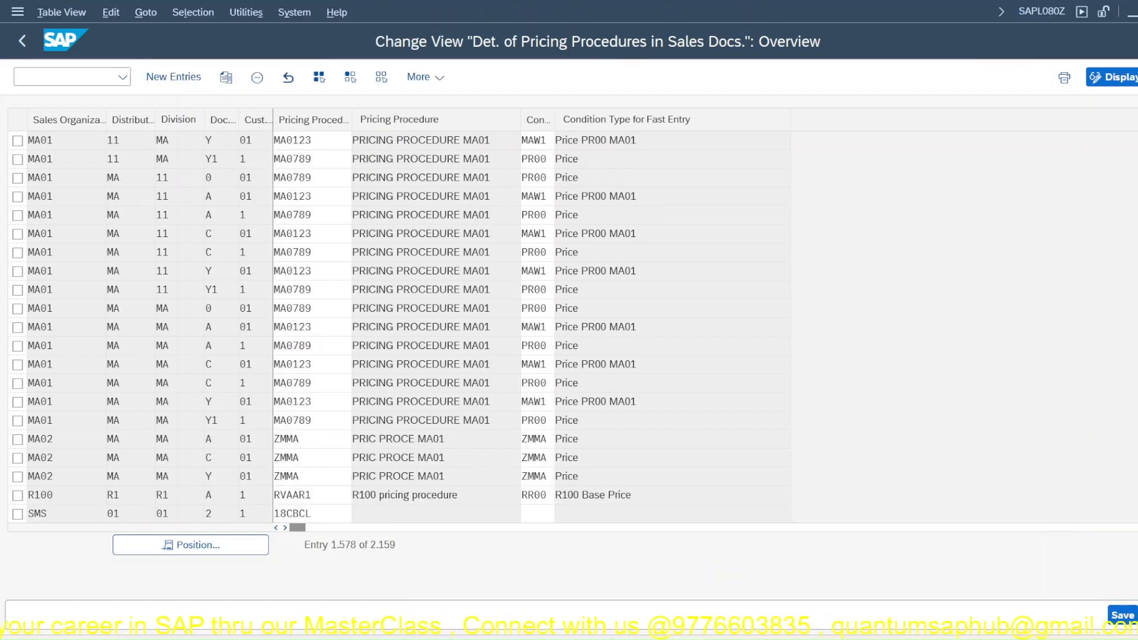
pyautogui.press('F3')
pyautogui.hotkey('alt', 'Tab')
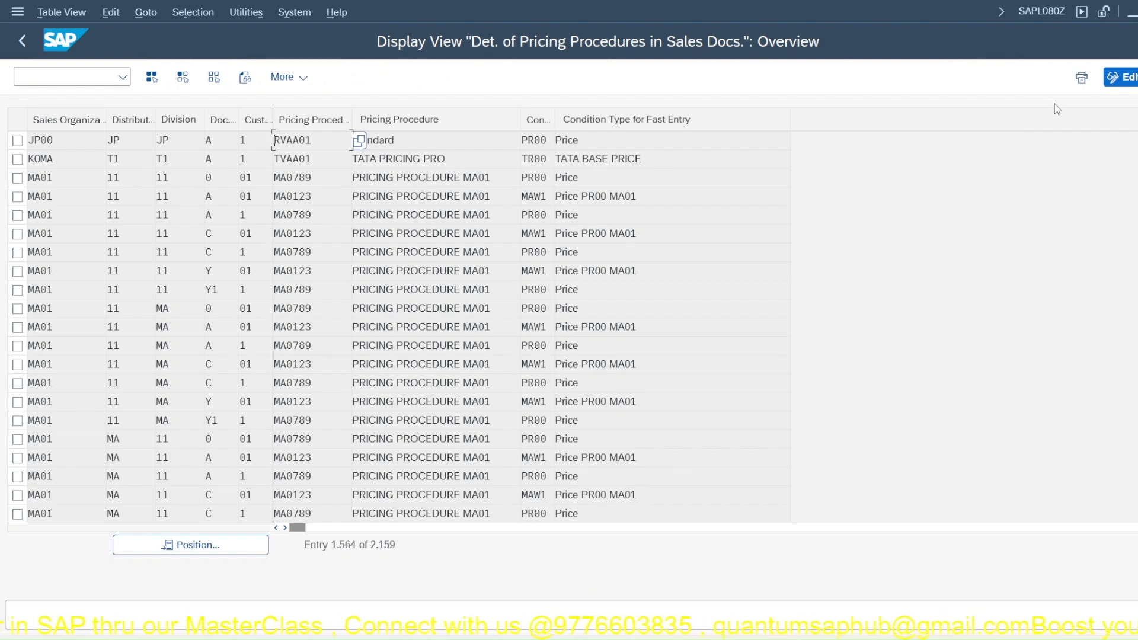
# Step: Leave the determination view, close the activity selection, and exit the IMG and project customizing back to SAP Easy Access
pyautogui.press('F3')
pyautogui.click(664, 70)
pyautogui.press('F3')
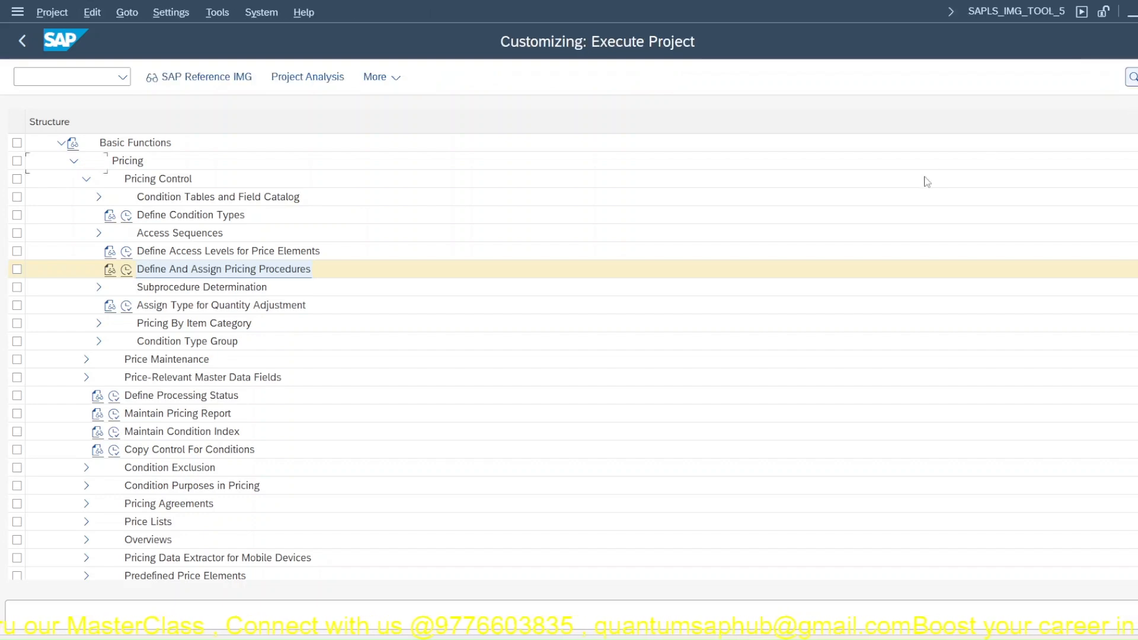
pyautogui.press('F3')
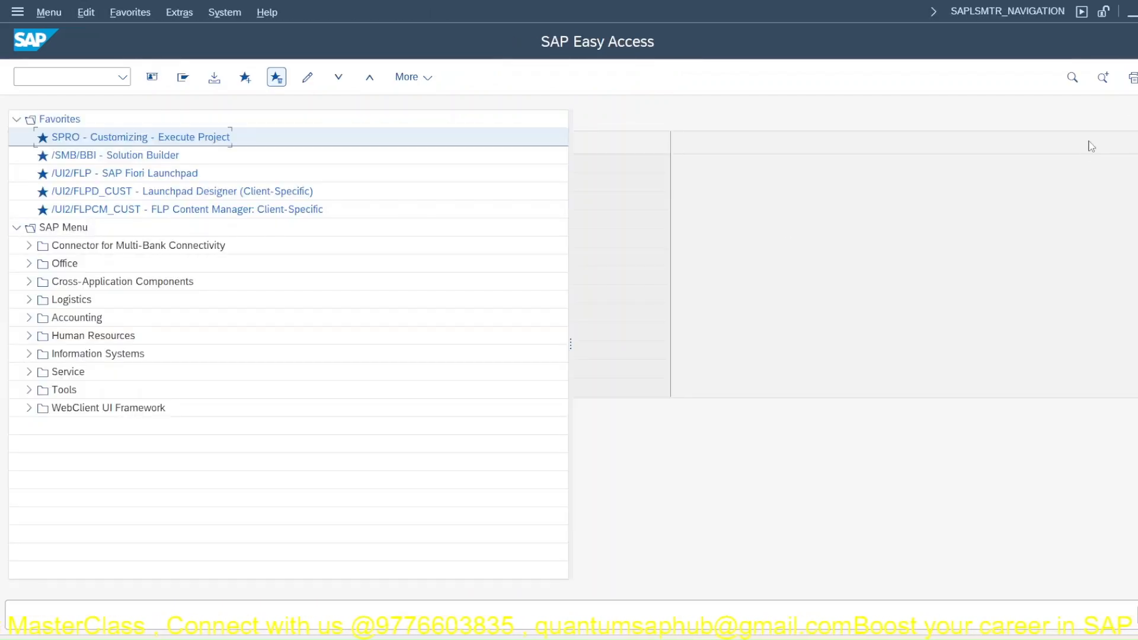